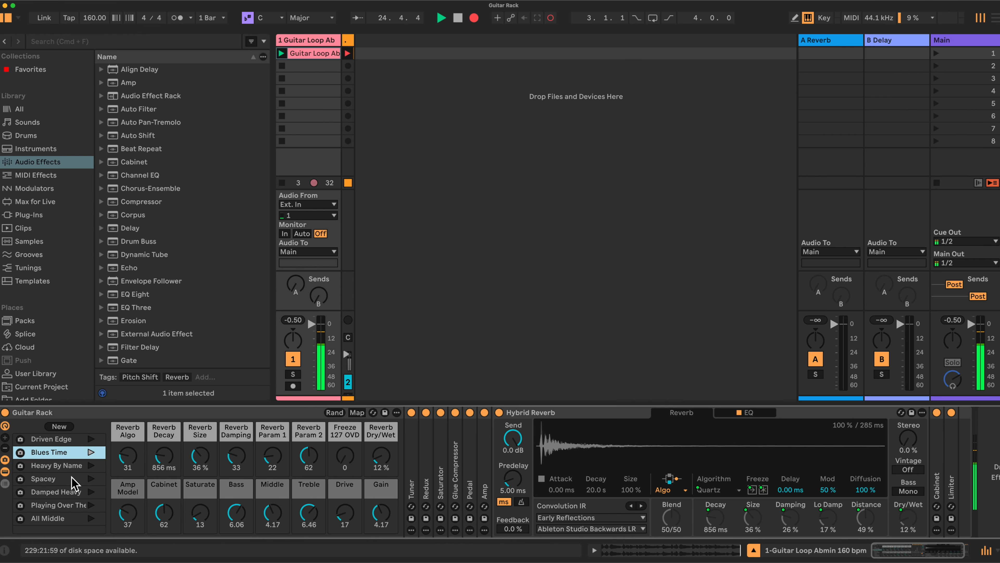
Step: Audition the Guitar Rack's Spacey, Heavy By Name, All Middle, Driven Edge and BASE macro variations while the guitar loop plays
left_click(73, 479)
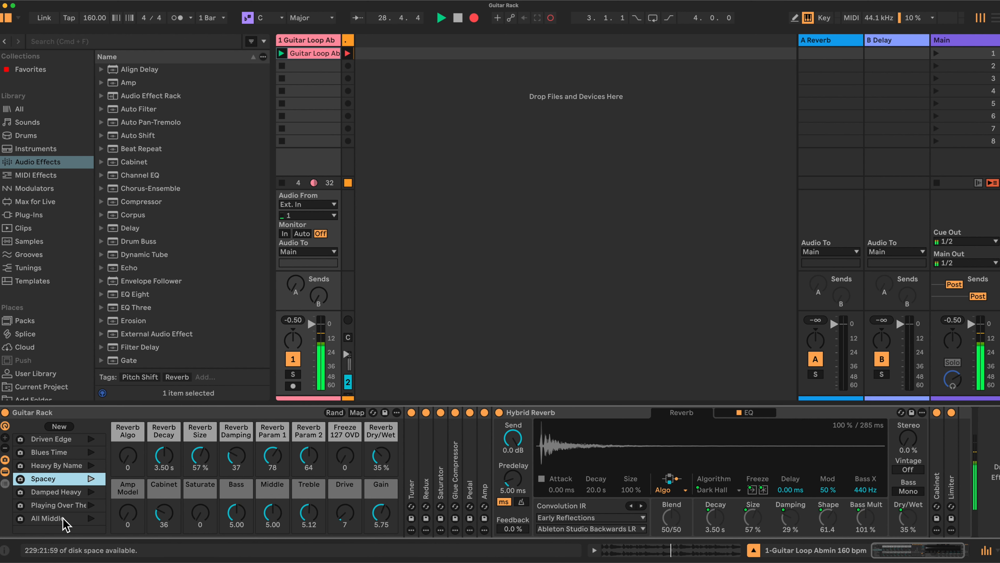
left_click(63, 465)
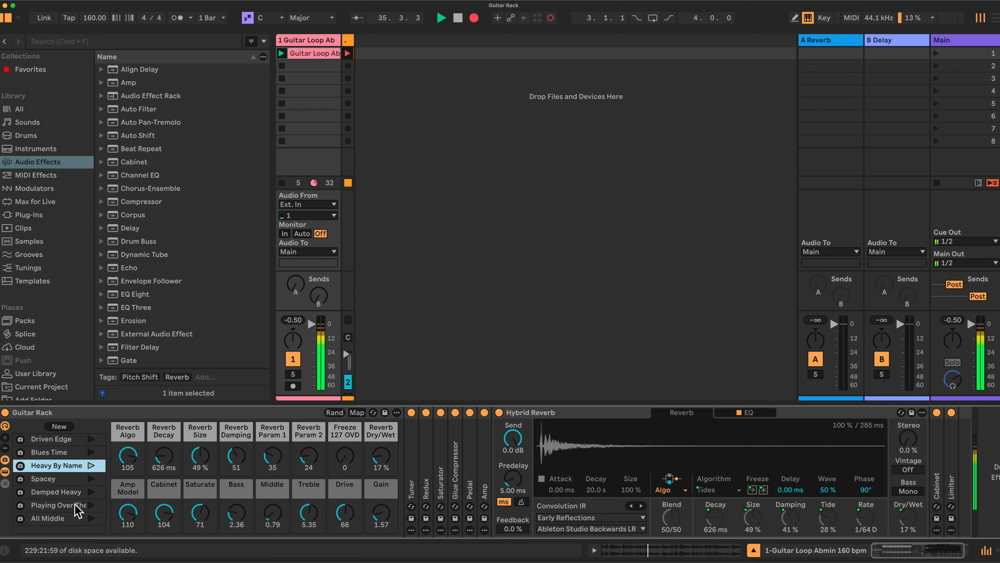
left_click(70, 520)
scroll(63, 493, "up", 2)
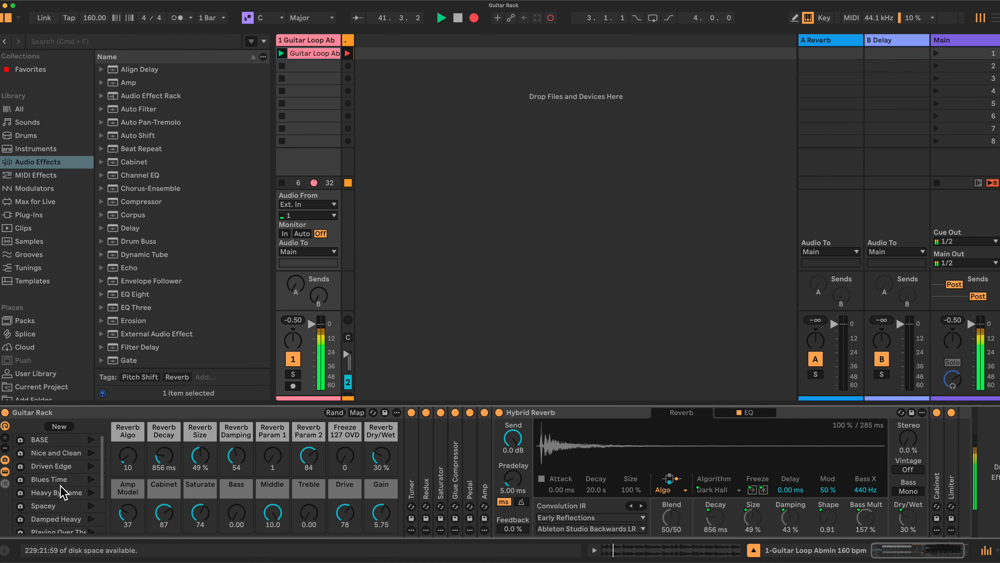
left_click(63, 467)
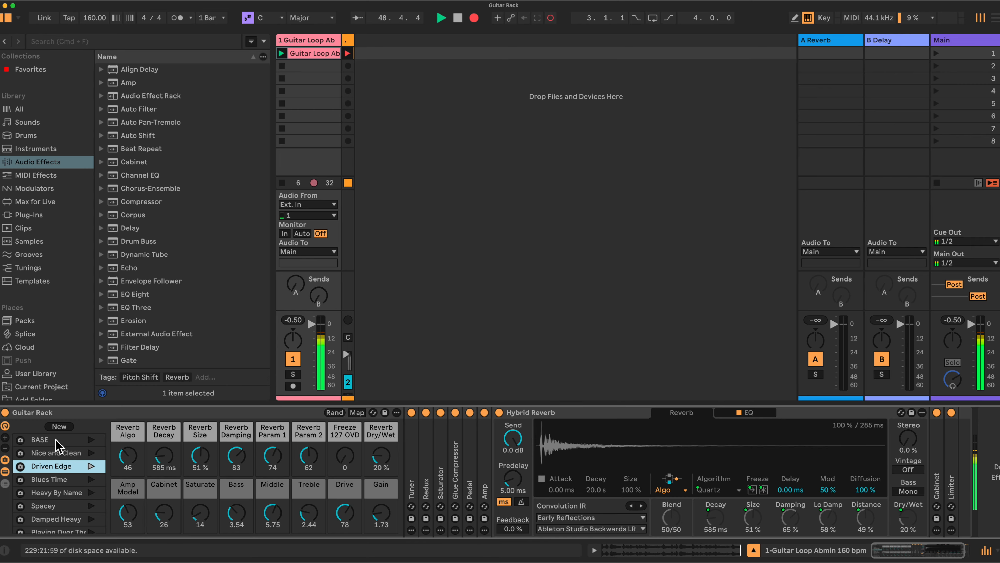
left_click(56, 441)
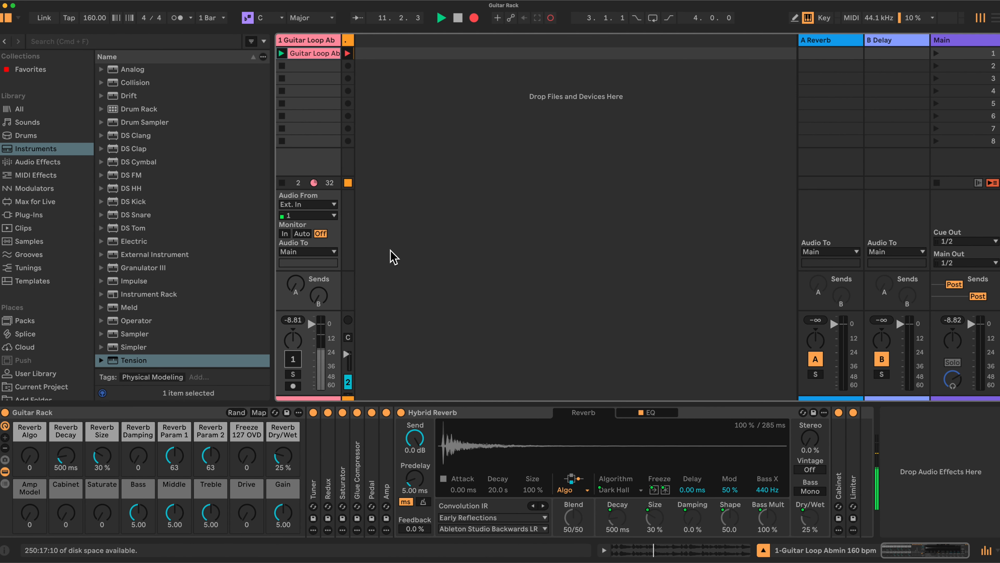
Step: Expand the Amp, Pedal and Cabinet devices in the Guitar Rack to show their controls
double_click(386, 491)
double_click(372, 489)
scroll(511, 473, "right", 10)
double_click(891, 478)
scroll(891, 476, "right", 4)
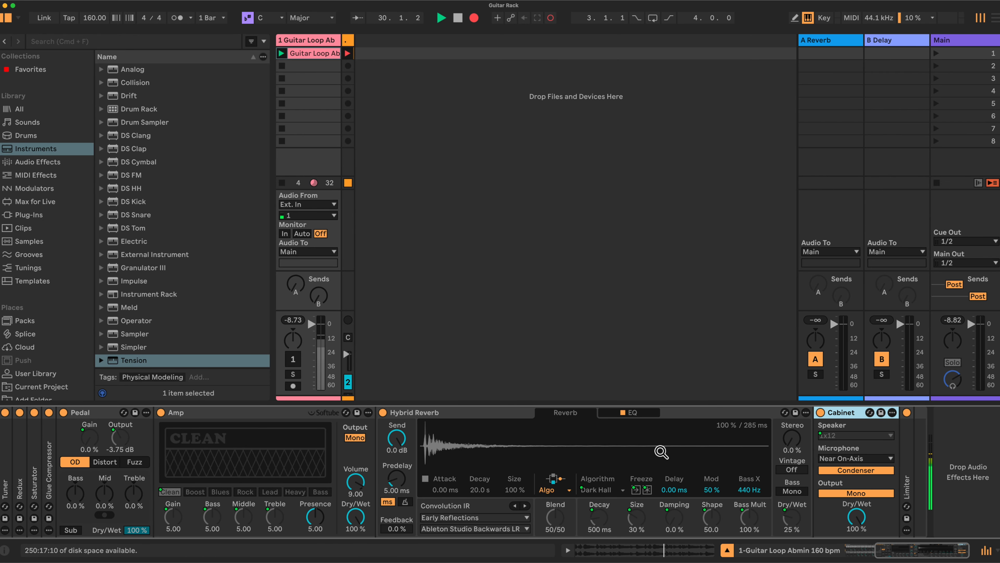
scroll(662, 452, "left", 6)
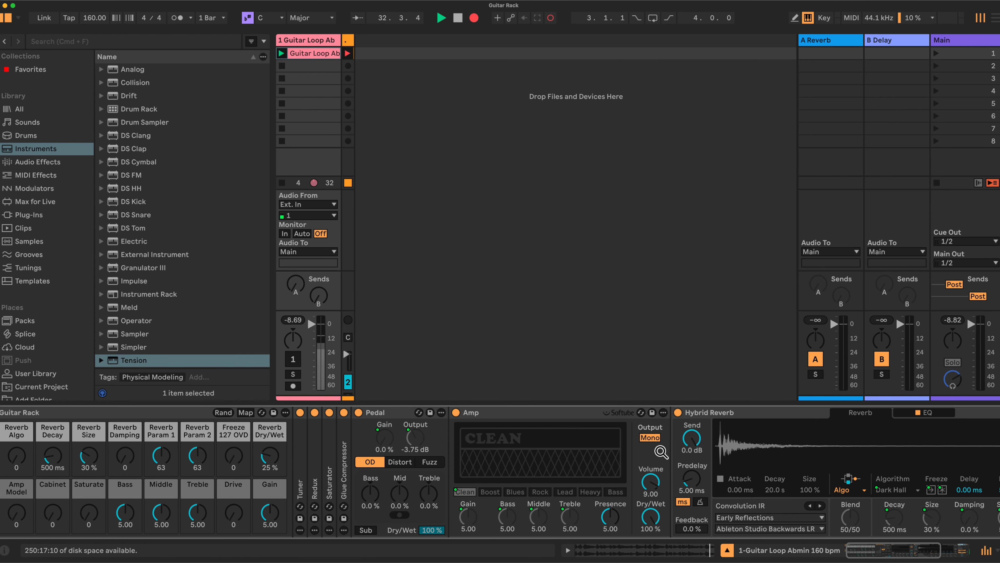
scroll(661, 452, "left", 1)
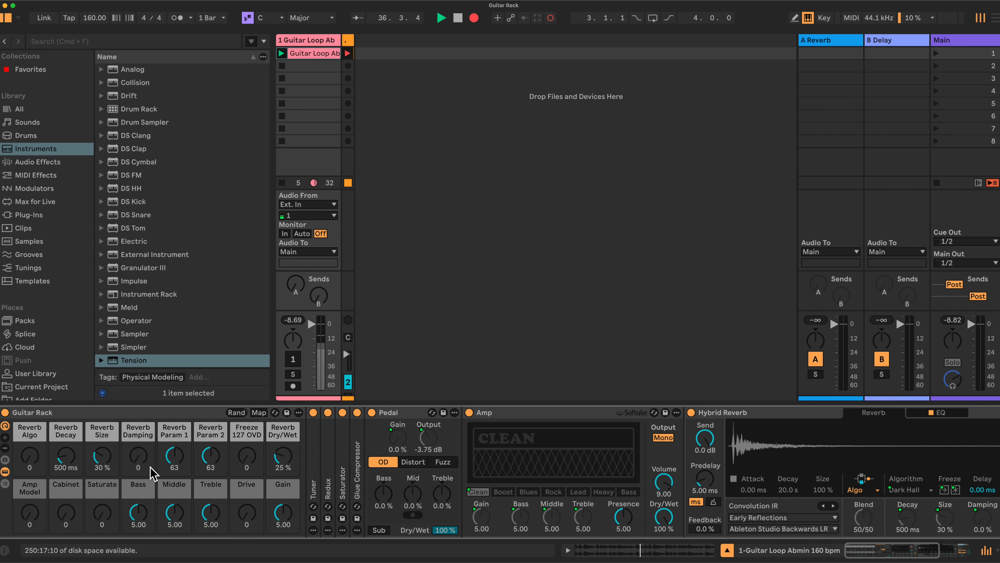
Step: Expand the Glue Compressor, Saturator, Redux and Tuner devices at the front of the Guitar Rack's chain
double_click(354, 478)
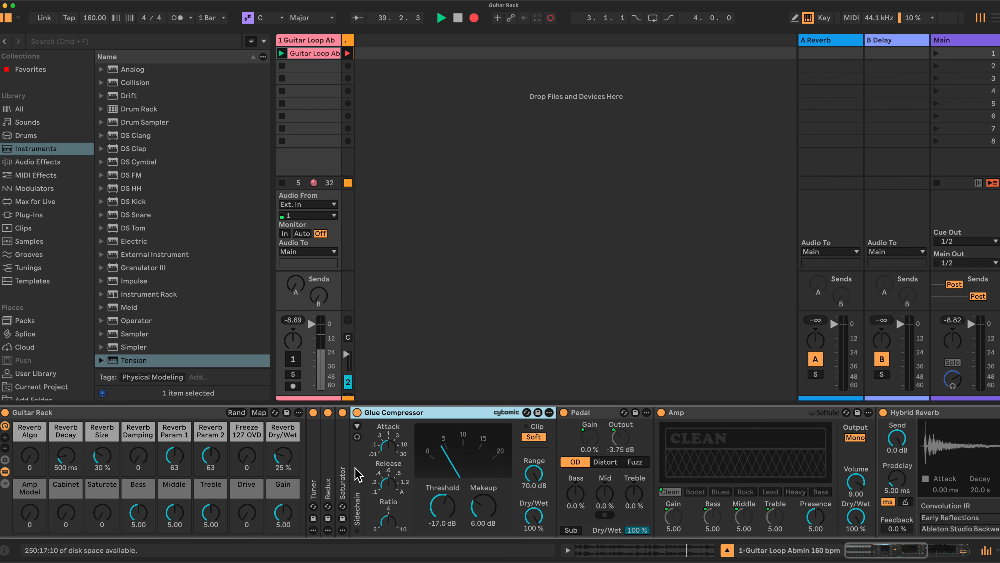
double_click(344, 477)
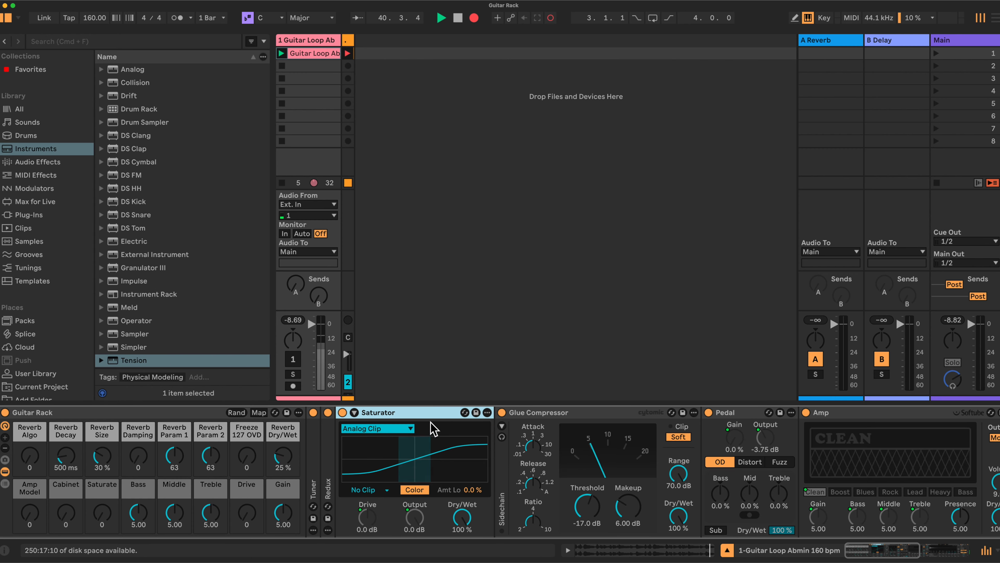
double_click(333, 479)
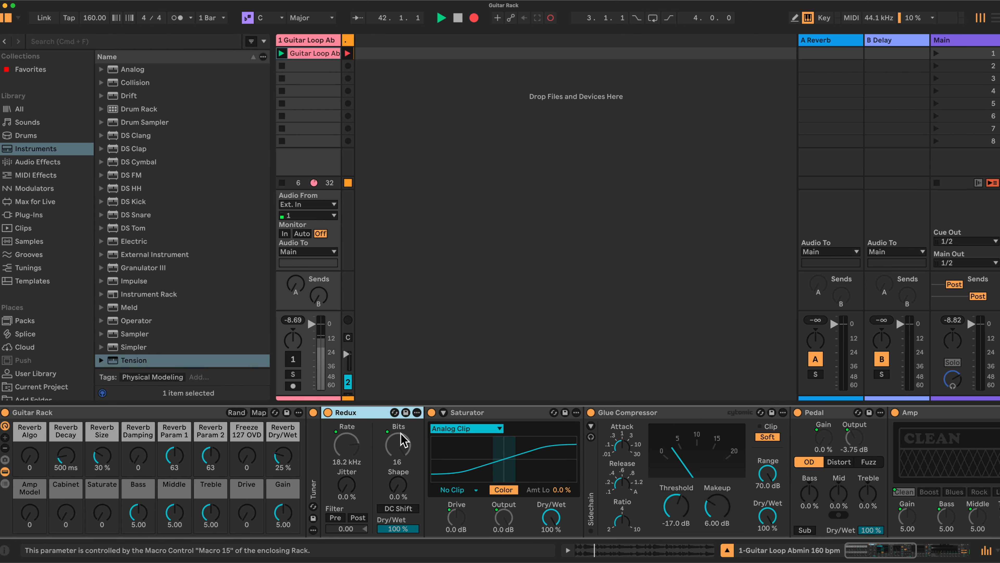
double_click(315, 477)
Step: Look through the device chain as far as the Limiter's controls, and collapse the Limiter
scroll(492, 456, "right", 10)
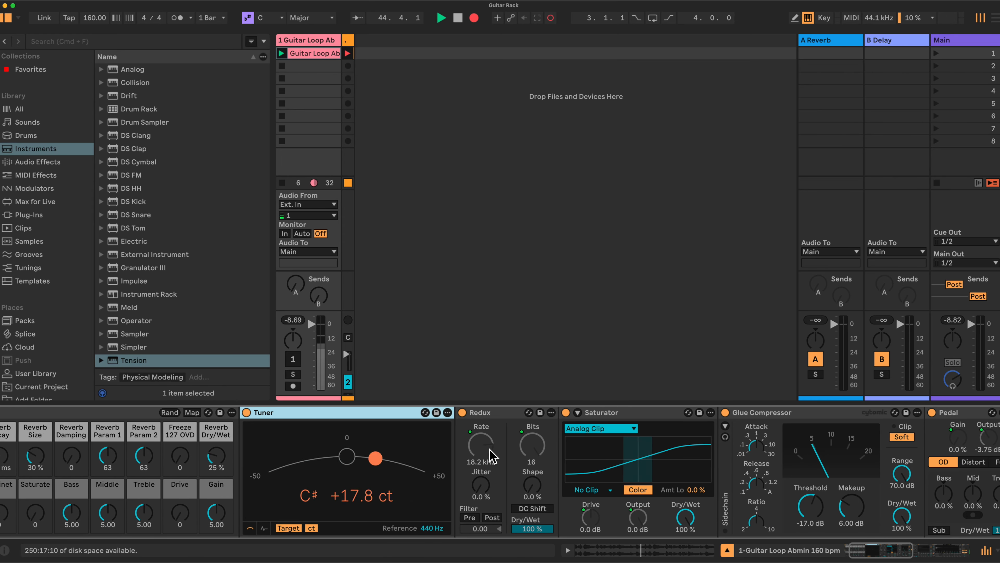
scroll(493, 457, "right", 7)
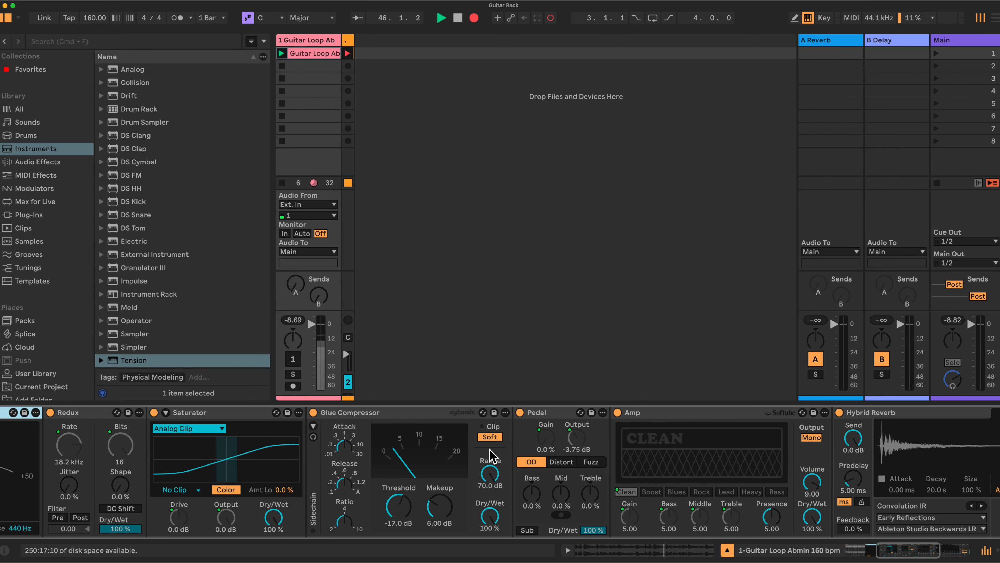
scroll(490, 450, "right", 8)
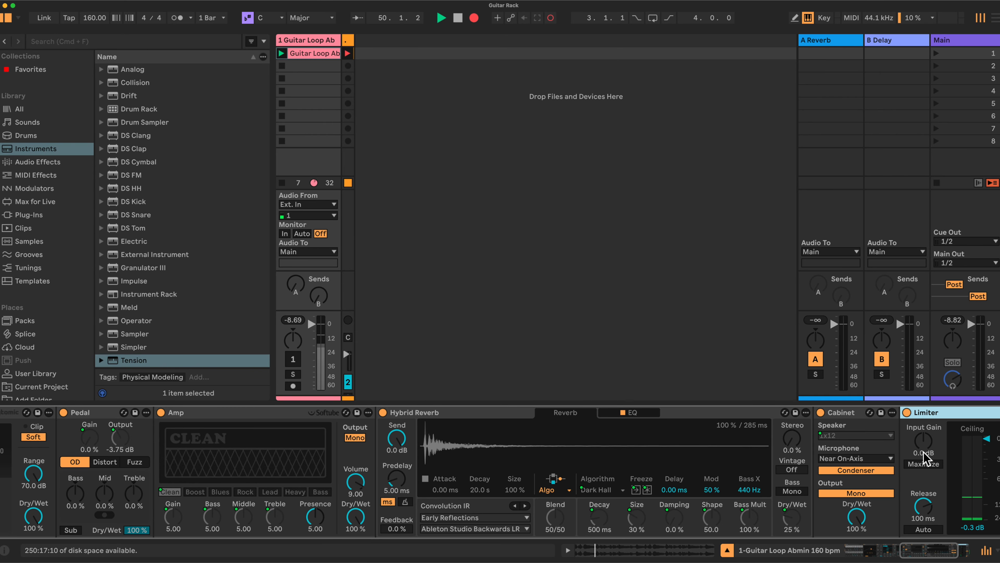
left_click(928, 459)
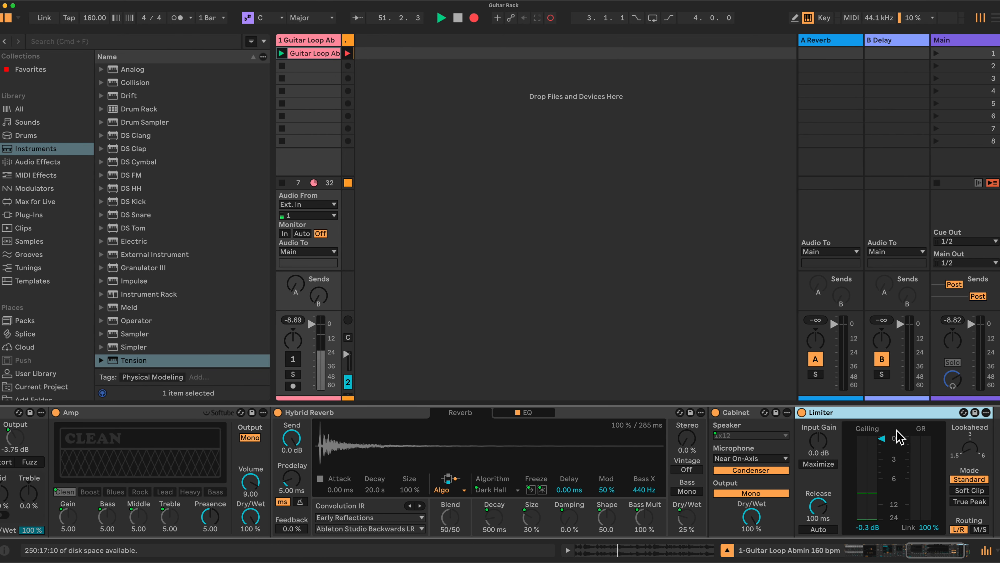
double_click(889, 417)
Step: Collapse the Tuner device at the start of the Guitar Rack's chain
scroll(598, 437, "left", 10)
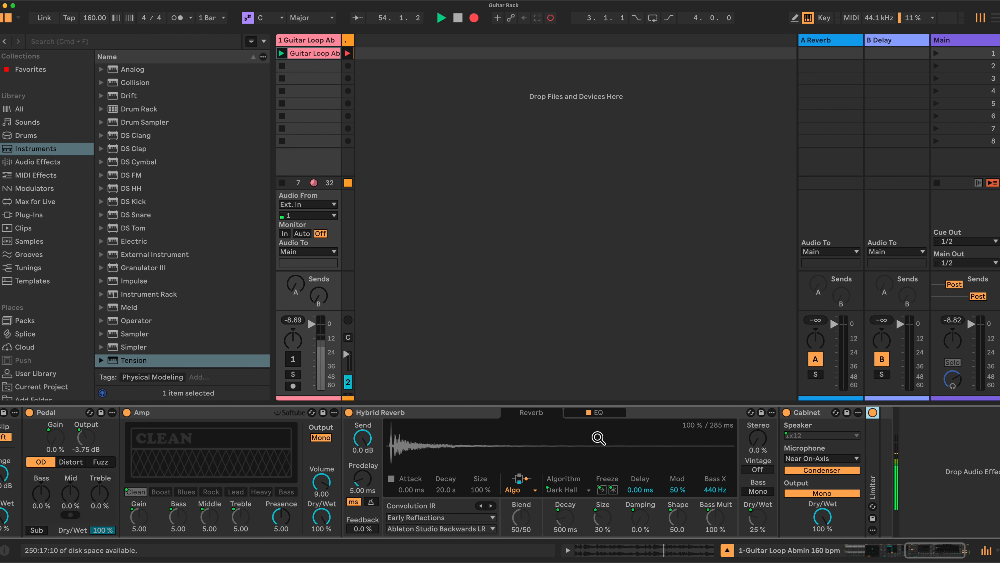
scroll(598, 437, "left", 15)
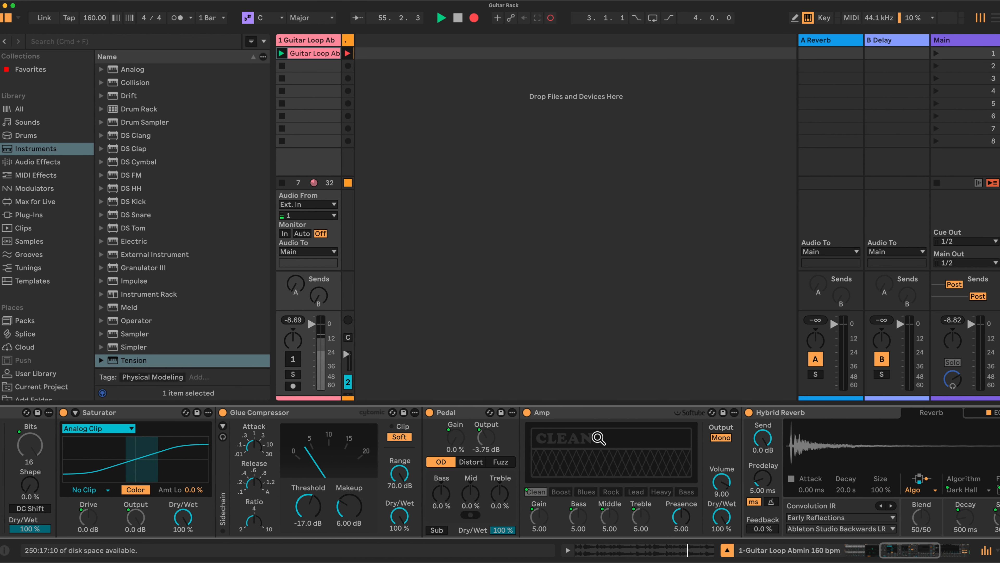
scroll(598, 438, "left", 8)
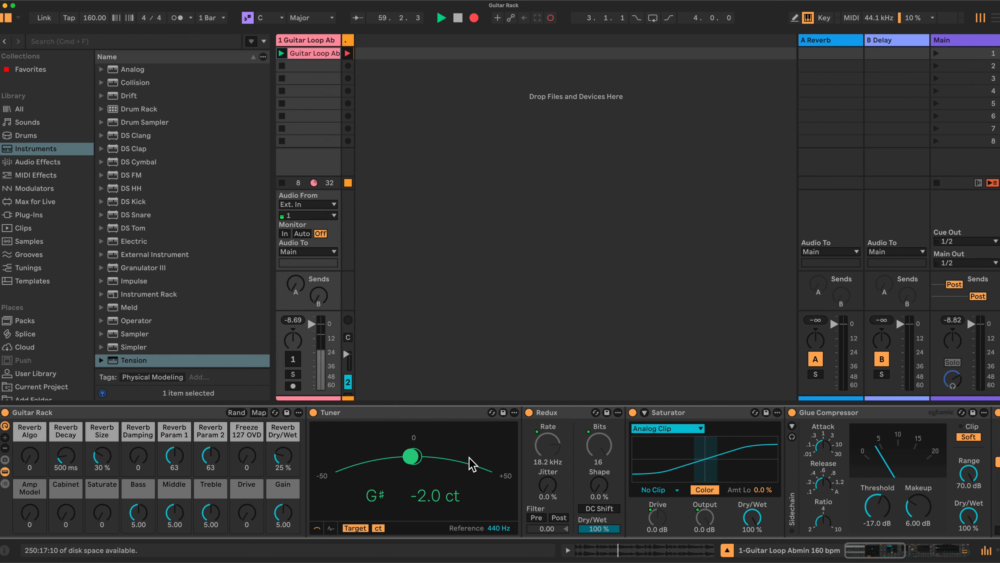
double_click(367, 413)
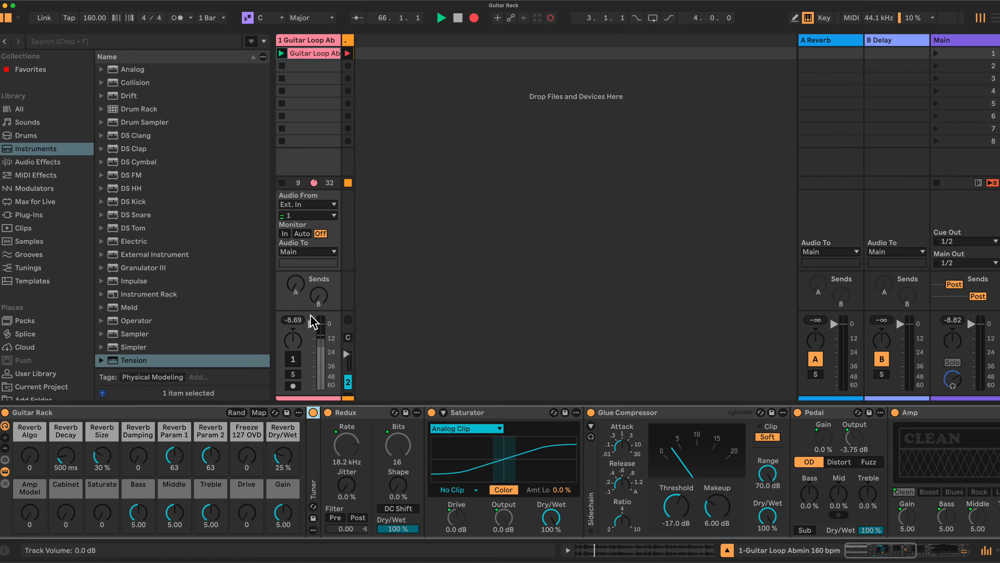
Step: Activate the guitar track and launch the rack's Nice and Clean variation, comparing it with the Guitar Rack bypassed
left_click(296, 358)
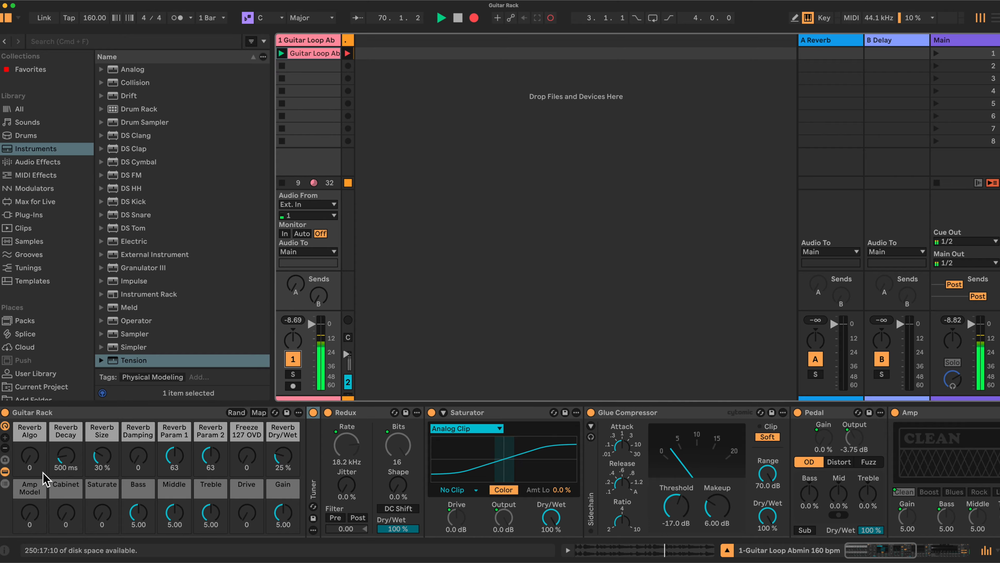
left_click(5, 459)
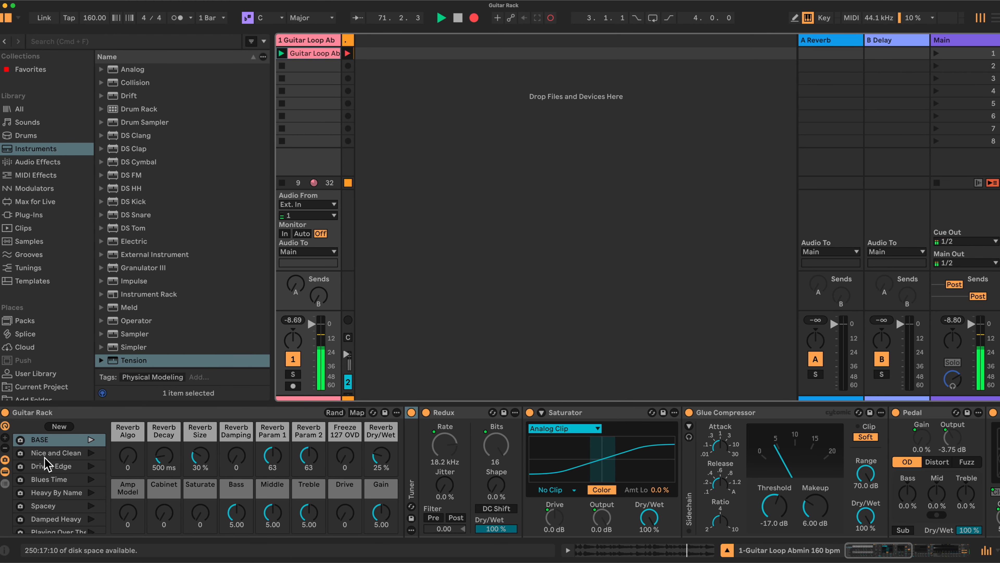
left_click(55, 453)
left_click(91, 453)
left_click(5, 413)
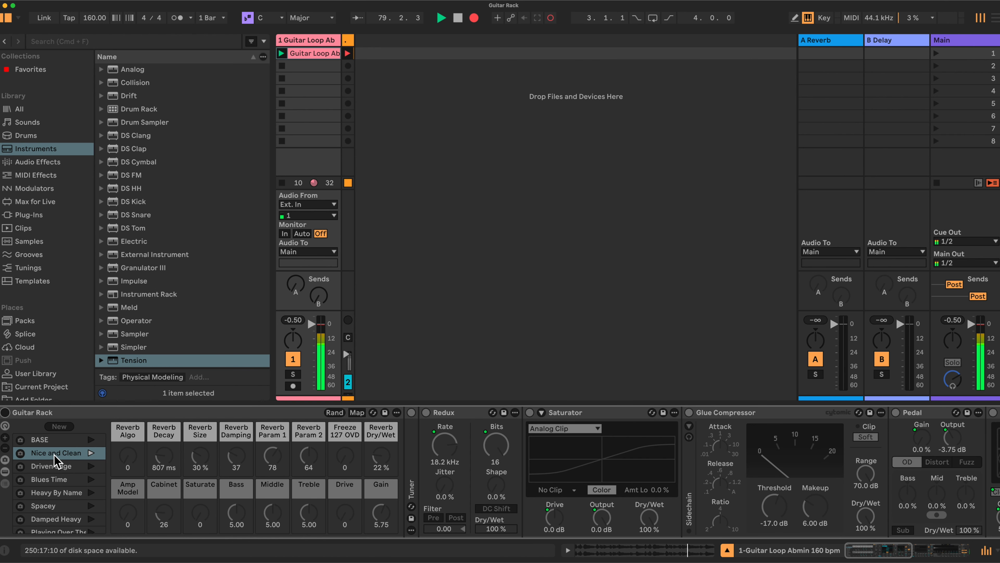
Step: Reactivate the Guitar Rack on its BASE variation and set the Reverb Dry/Wet macro to 0 %
left_click(50, 445)
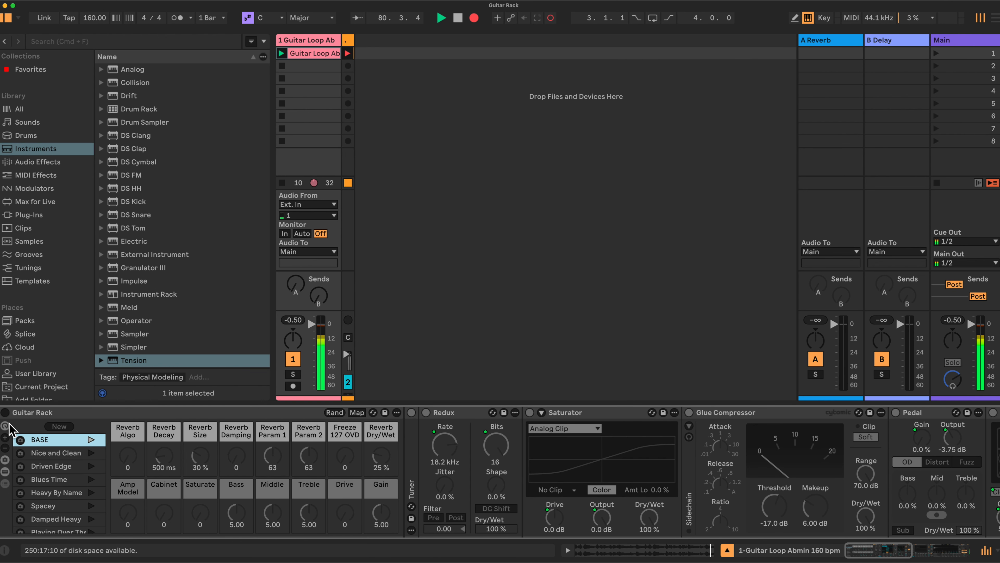
left_click(5, 413)
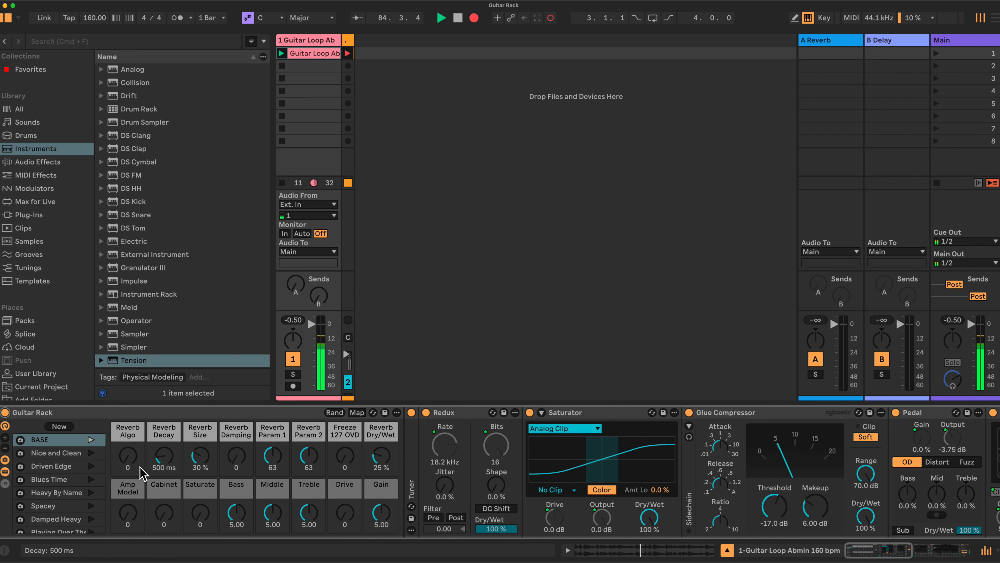
left_click_drag(381, 456, 380, 489)
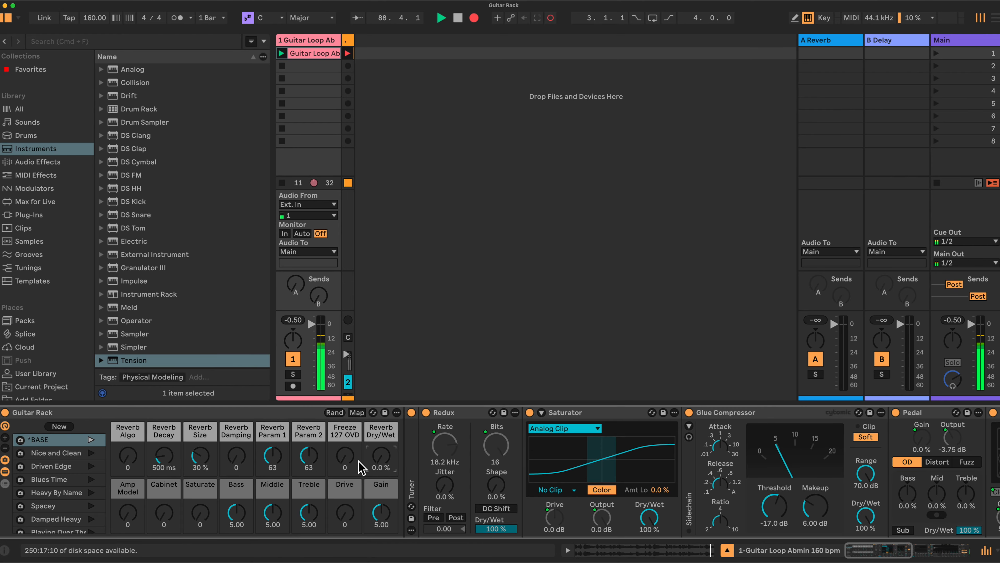
Step: Collapse the Glue Compressor, Pedal, Amp, Saturator and Redux devices, and hide the rack's macro variations
double_click(792, 413)
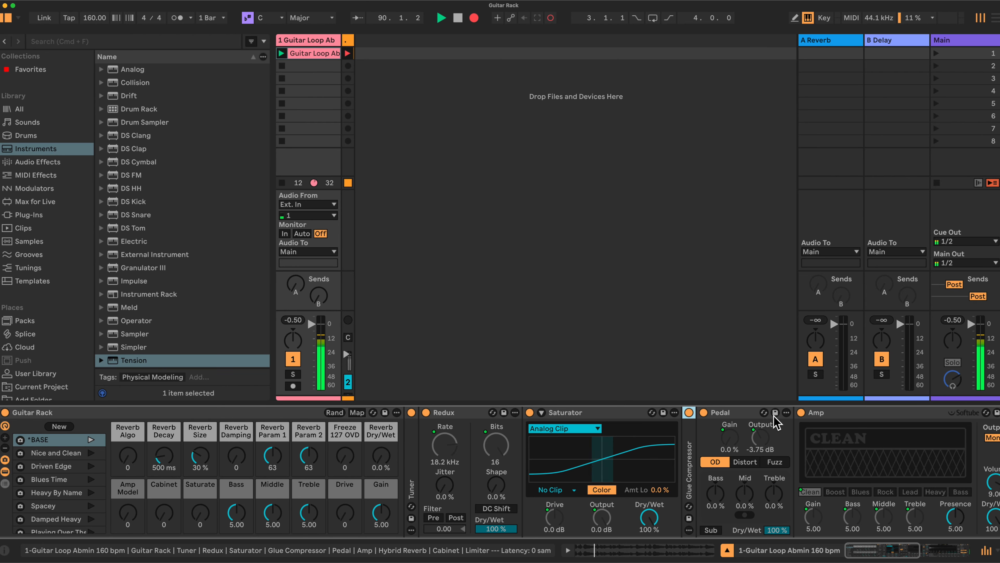
double_click(760, 413)
double_click(757, 413)
double_click(649, 413)
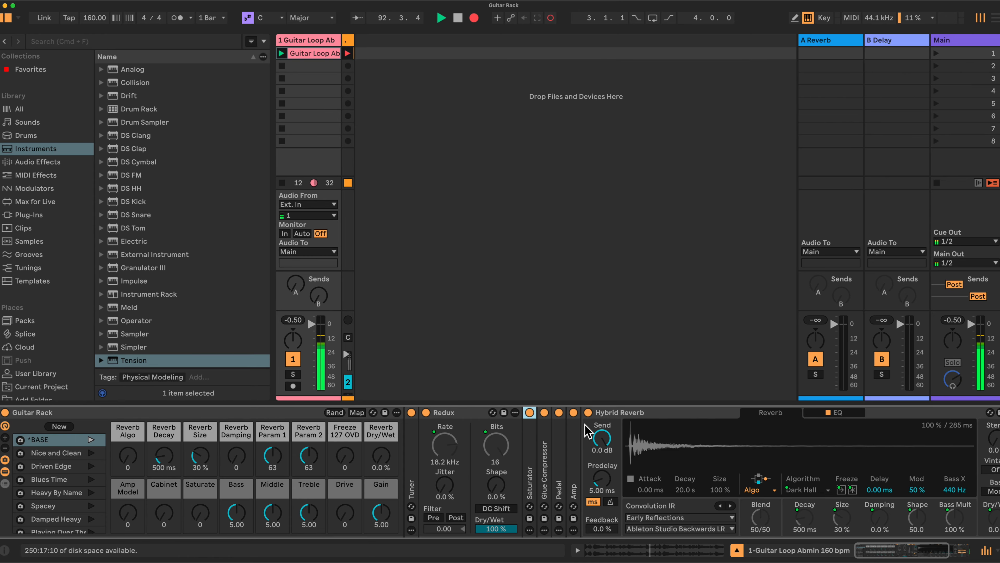
double_click(455, 413)
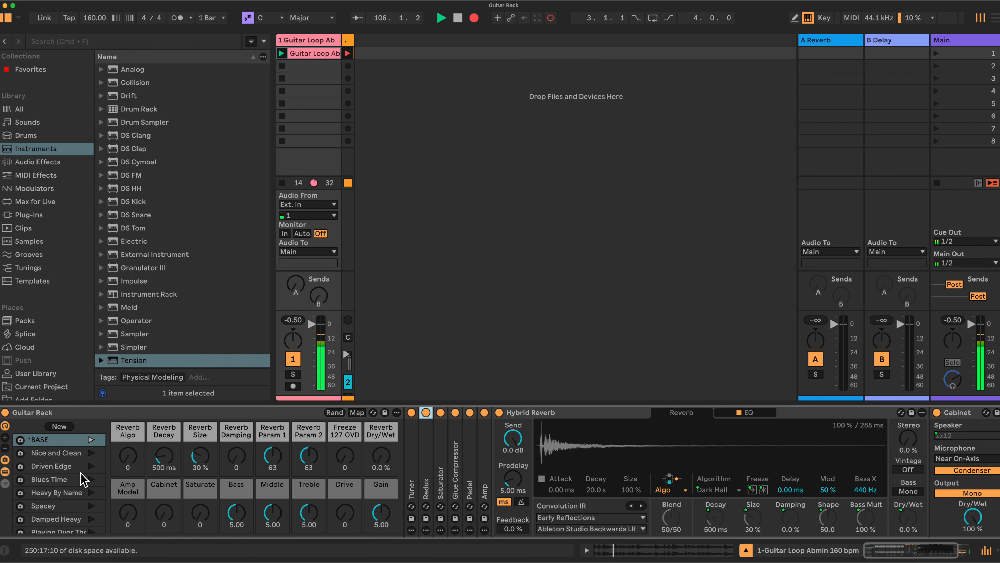
left_click(6, 459)
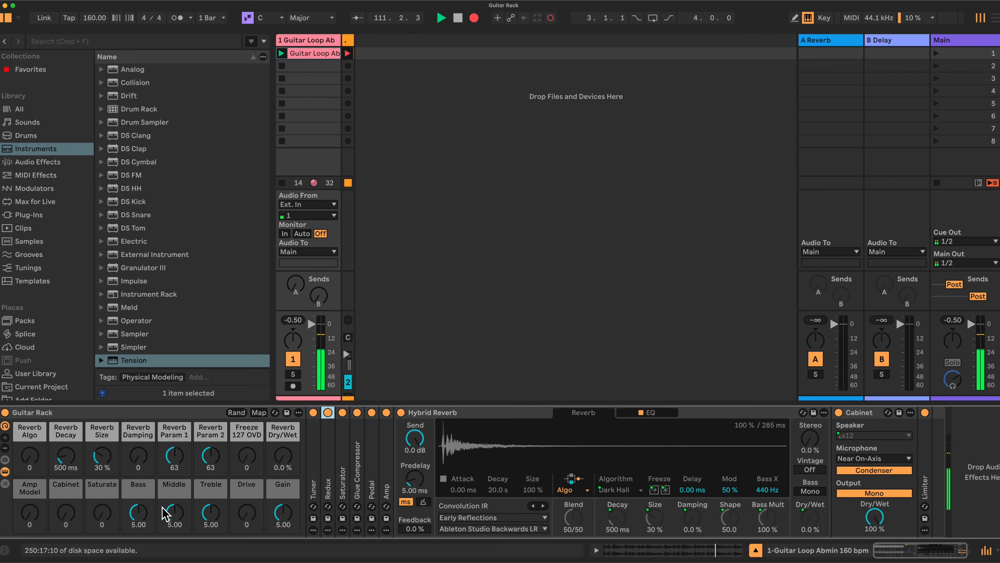
Step: Set the Guitar Rack's Gain macro to 4.88 and its Drive macro to 79
mouse_move(282, 511)
left_mouse_down()
mouse_move(281, 542)
mouse_move(282, 506)
left_mouse_up()
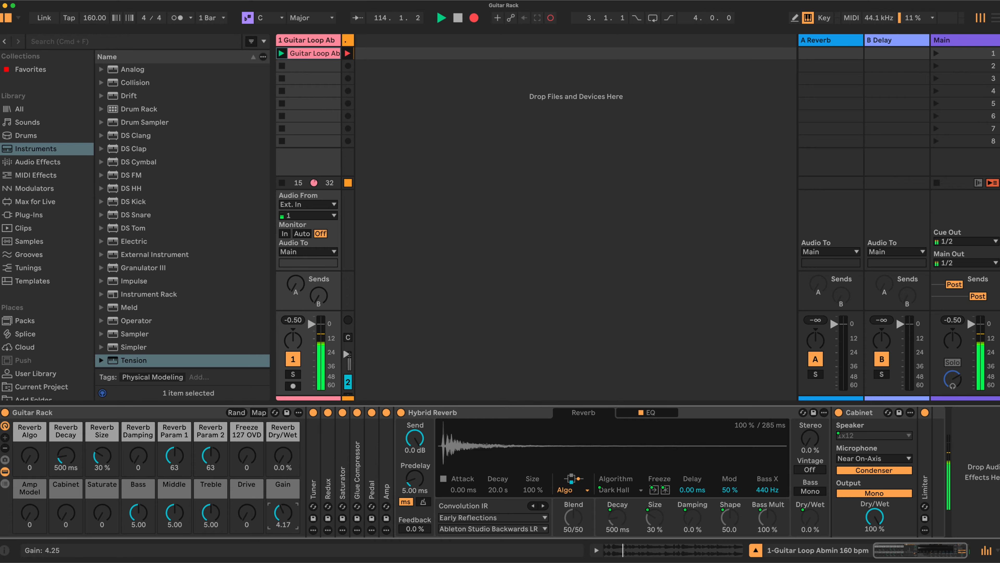
mouse_move(282, 512)
left_mouse_down()
mouse_move(247, 499)
mouse_move(282, 511)
left_mouse_up()
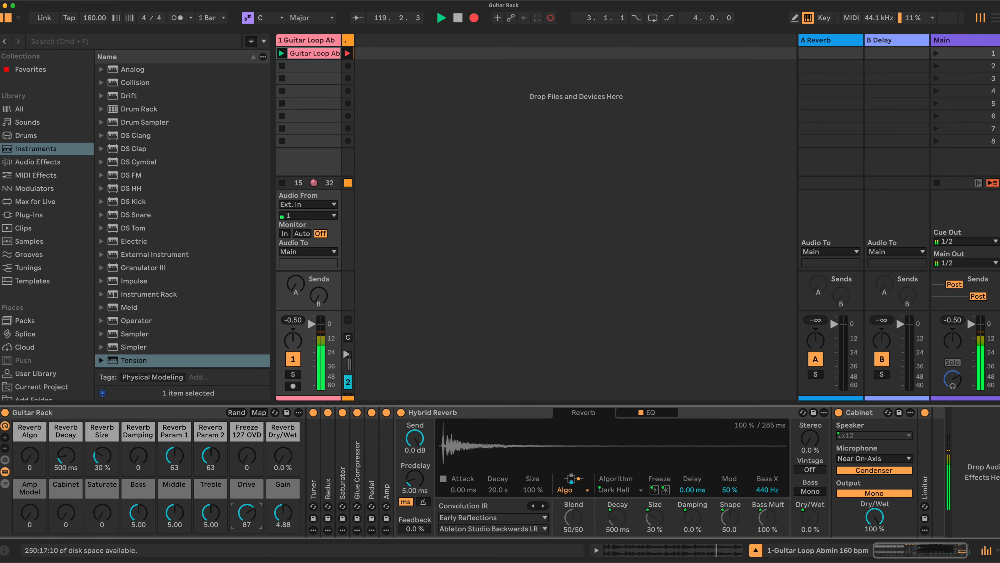
Step: Try out the tone macros with Treble at 4.09, Bass at 8.11 and Middle at 2.91
left_click(211, 516)
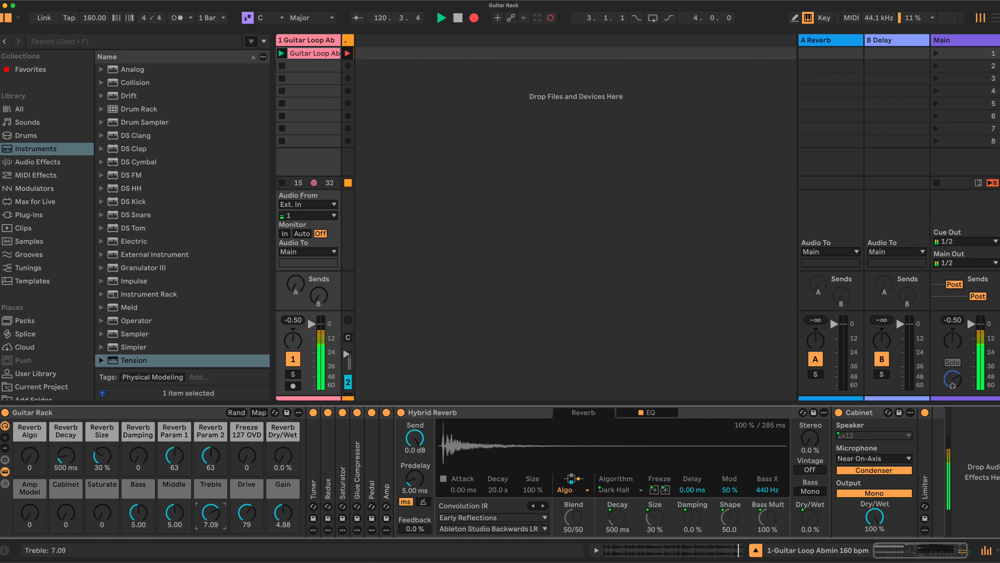
left_click_drag(211, 513, 211, 513)
left_click_drag(175, 512, 175, 536)
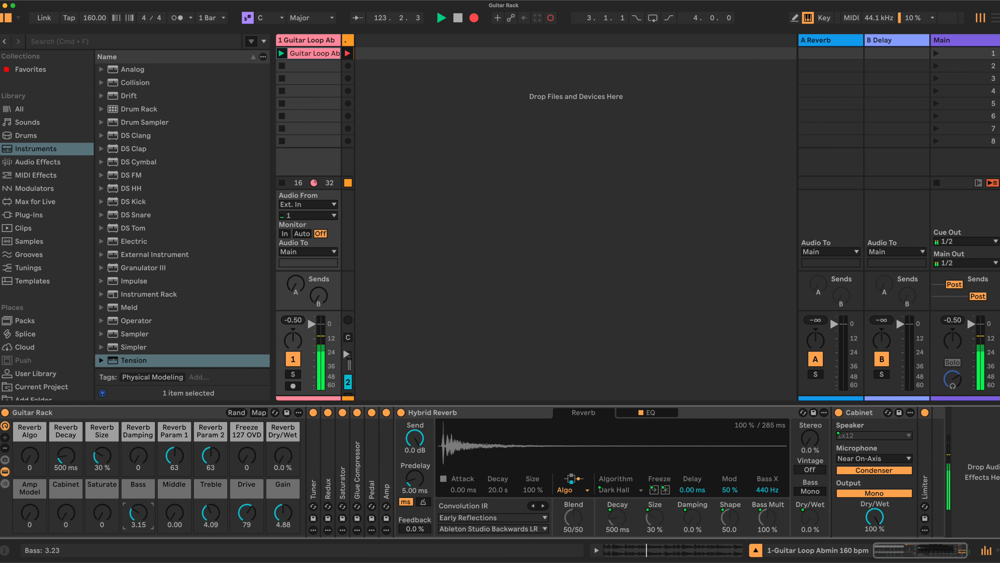
left_click_drag(138, 512, 138, 456)
left_click_drag(171, 513, 171, 502)
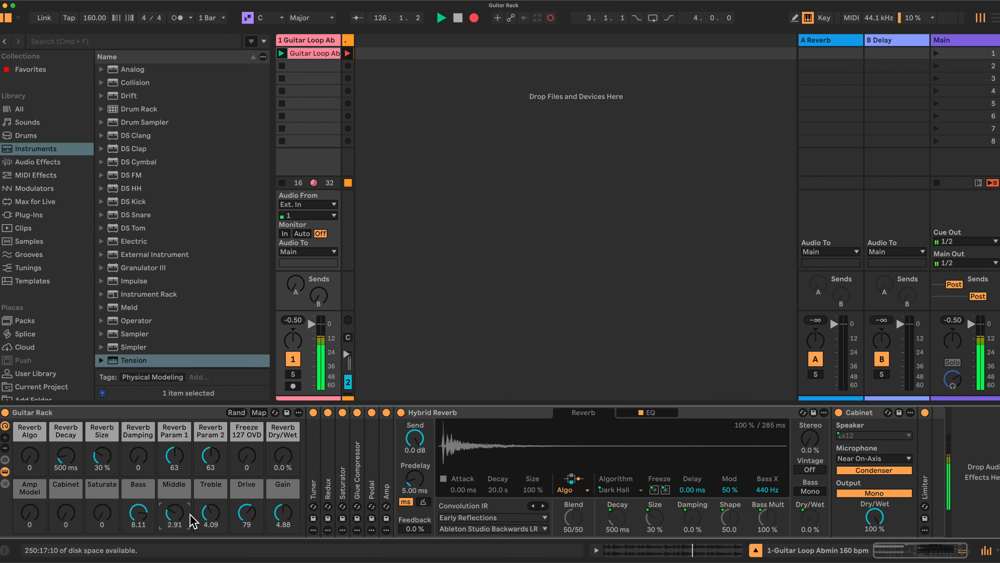
Step: Return the Bass, Middle and Treble macros to 5.00 and Drive to 0, and raise Saturate to 78
double_click(180, 511)
double_click(141, 512)
left_click_drag(244, 507, 235, 525)
left_click_drag(109, 509, 108, 508)
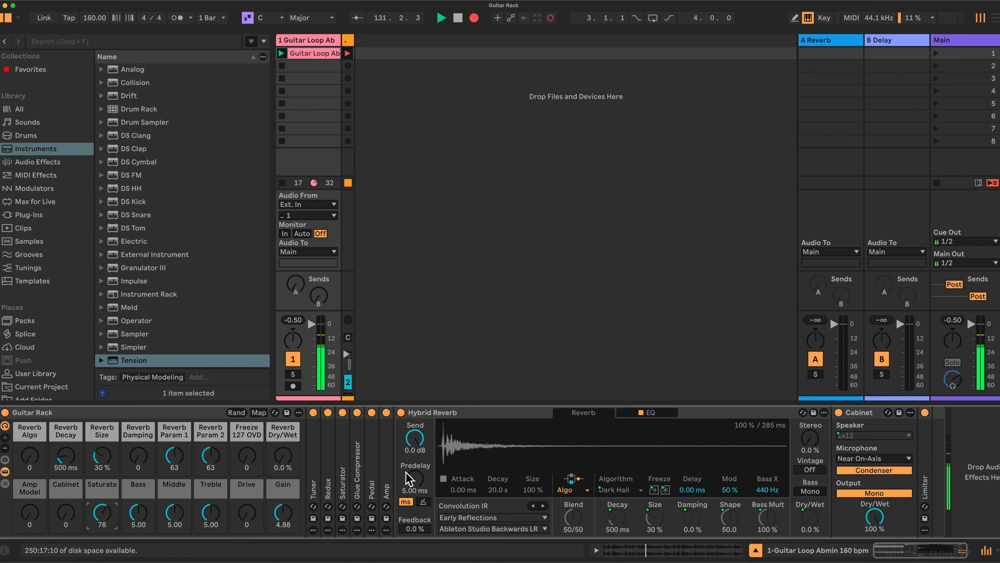
Step: Expand the Amp device and collapse the Hybrid Reverb in the Guitar Rack's chain
double_click(386, 481)
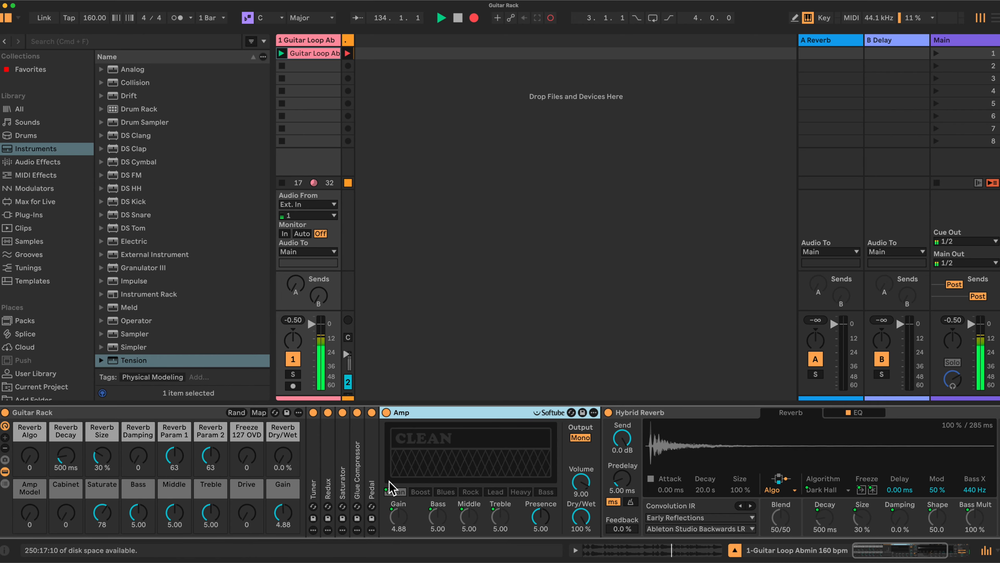
left_click(675, 412)
double_click(674, 412)
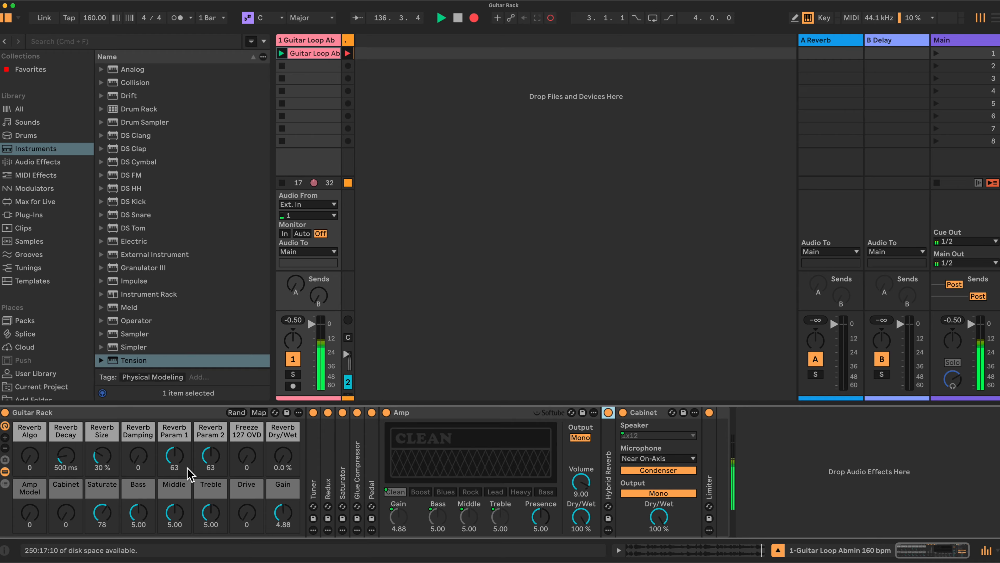
Step: Try the Saturate macro at 40 and Amp Model at 14, set Cabinet to 59 and return Saturate to 0
left_click_drag(103, 512, 102, 509)
left_click_drag(101, 510, 102, 515)
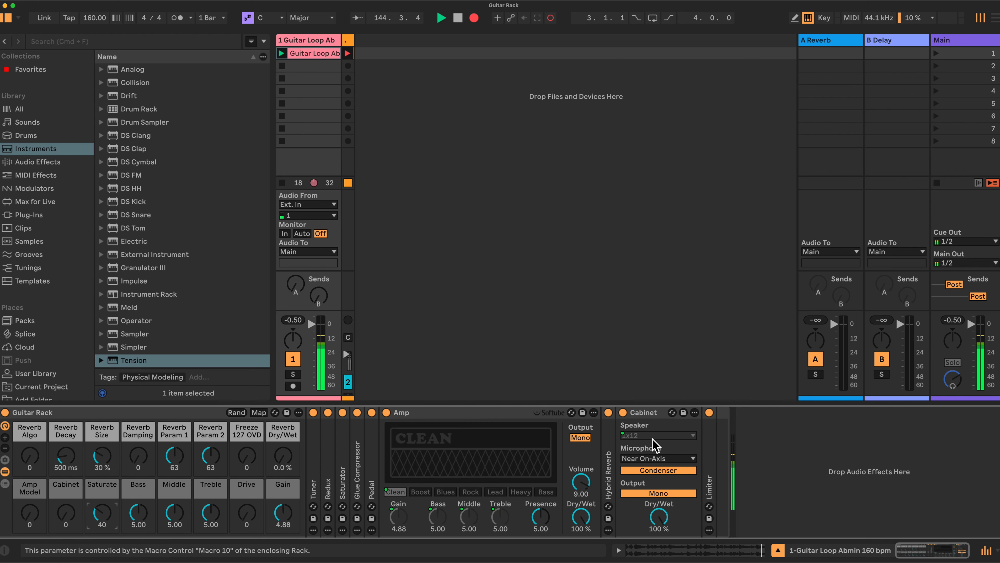
left_click_drag(30, 512, 29, 507)
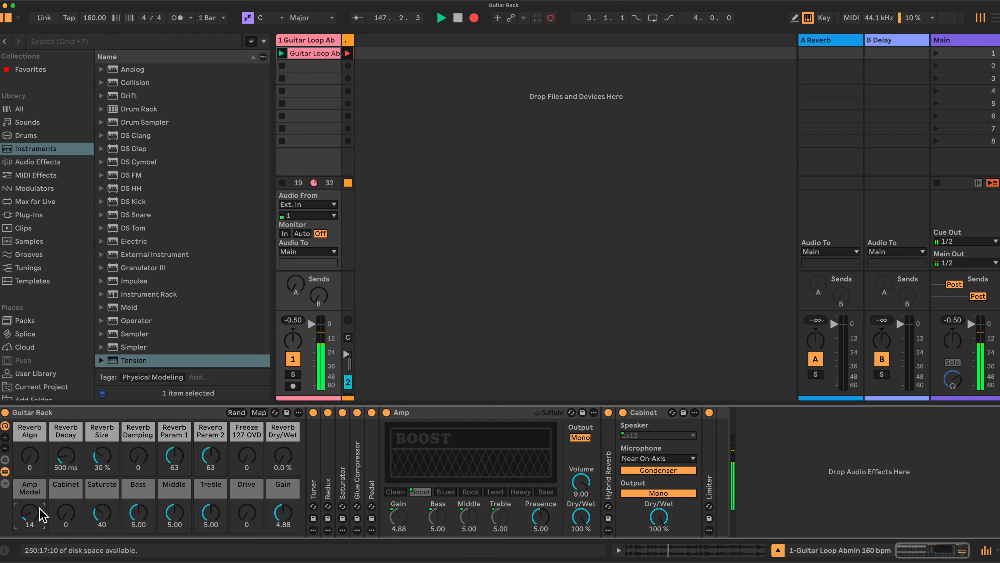
left_click_drag(65, 512, 66, 511)
left_click_drag(71, 520, 71, 519)
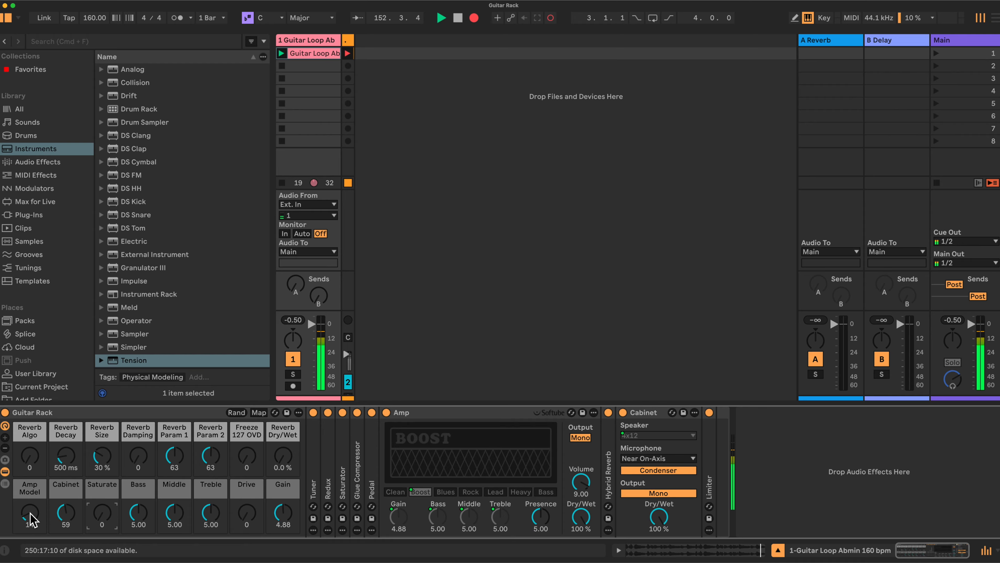
Step: Try the Blues and Rock amps, ending with Amp Model at 67, Cabinet at 98, Saturate at 59, Drive at 98 and Gain at 5.28
left_click_drag(18, 511, 18, 507)
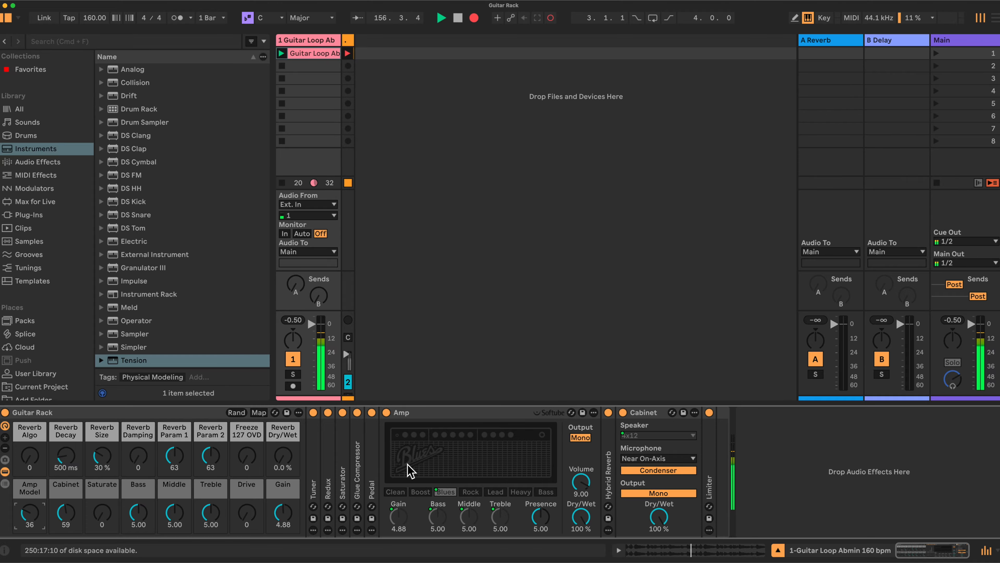
left_click_drag(29, 512, 30, 505)
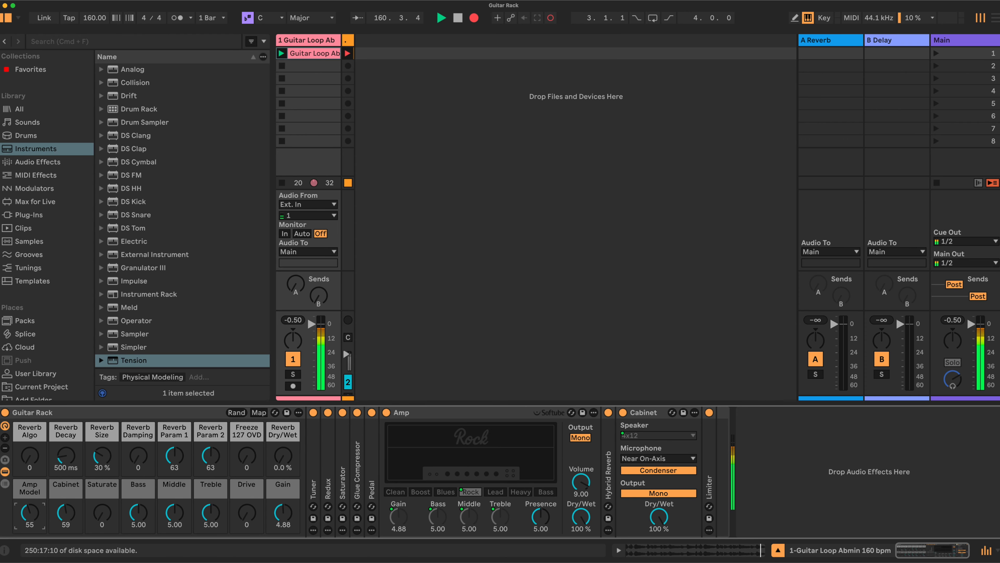
left_click_drag(66, 515, 47, 513)
left_click_drag(282, 513, 282, 508)
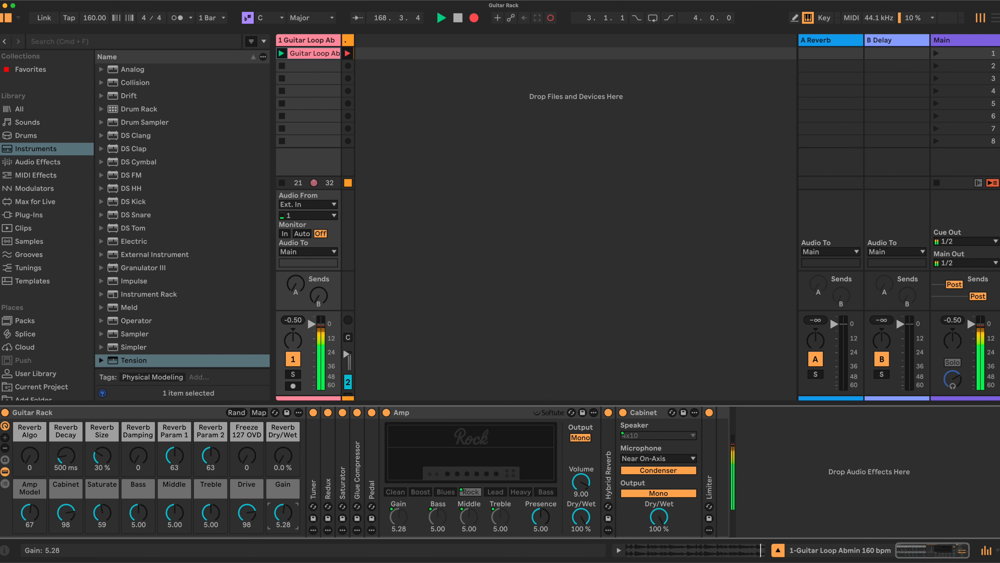
Step: Set the Cabinet macro to 64, Saturate to 35, Gain to 6.14, Middle to 2.91 and Treble to 4.17
left_click_drag(102, 512, 66, 521)
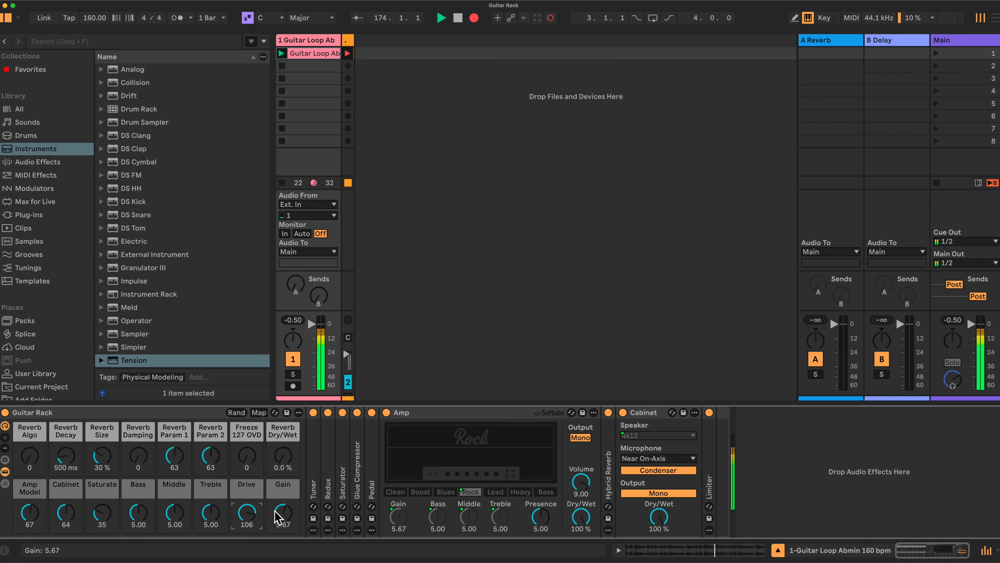
left_click_drag(283, 512, 282, 510)
mouse_move(211, 512)
left_mouse_down()
mouse_move(211, 522)
mouse_move(174, 519)
mouse_move(211, 513)
left_mouse_up()
Step: Return the Amp Model, Saturate and Drive macros to 0 and lower Gain to 4.41
left_click_drag(36, 511, 36, 537)
left_click_drag(107, 513, 107, 528)
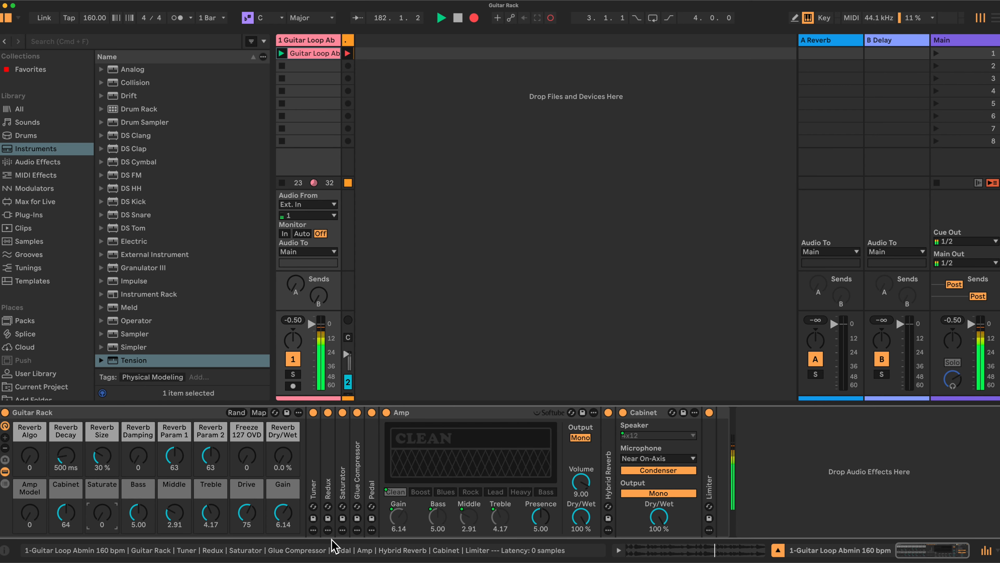
left_click_drag(287, 513, 253, 513)
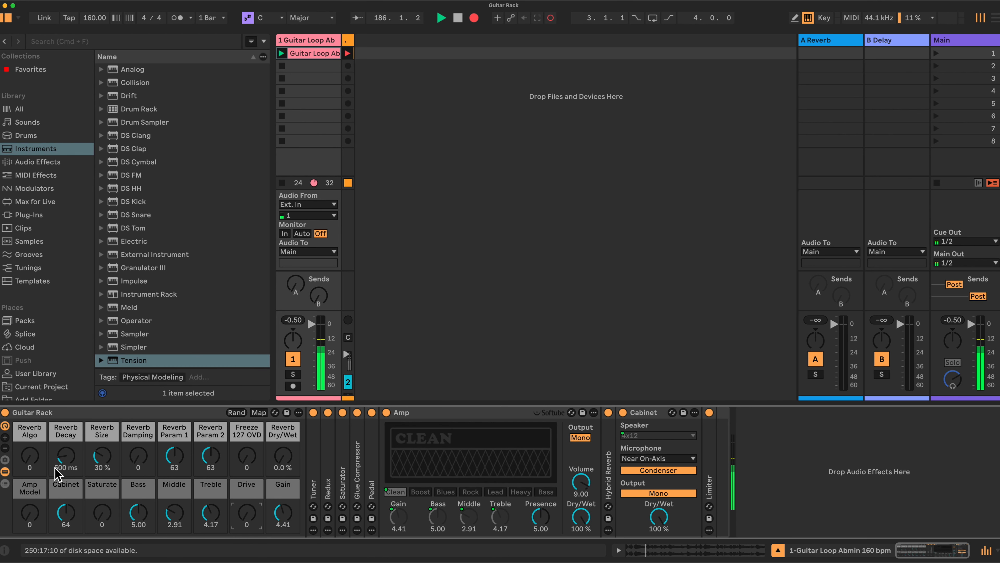
Step: Show the rack's macro variations, load the Nice and Clean variation, and hide the variations
left_click(5, 460)
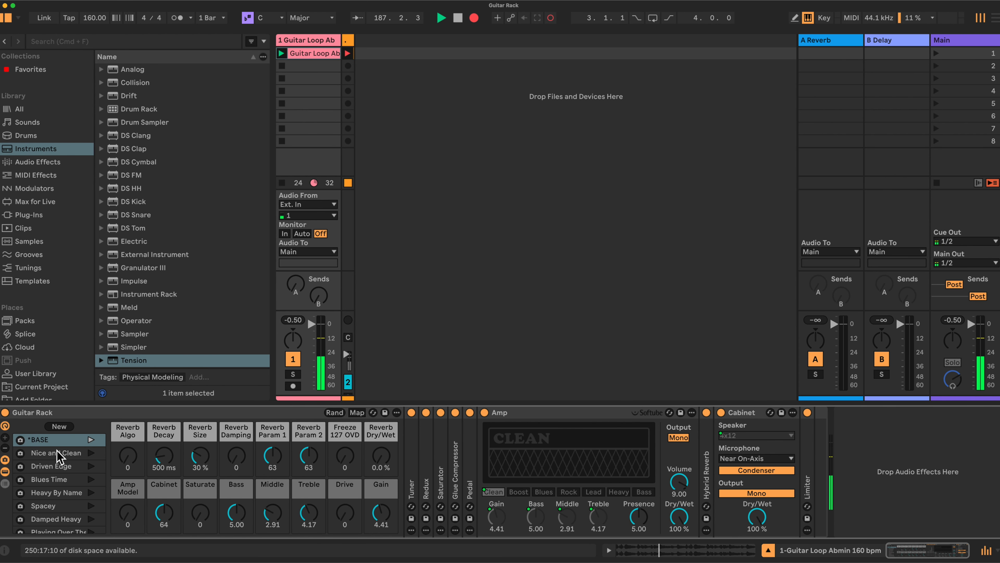
left_click(56, 452)
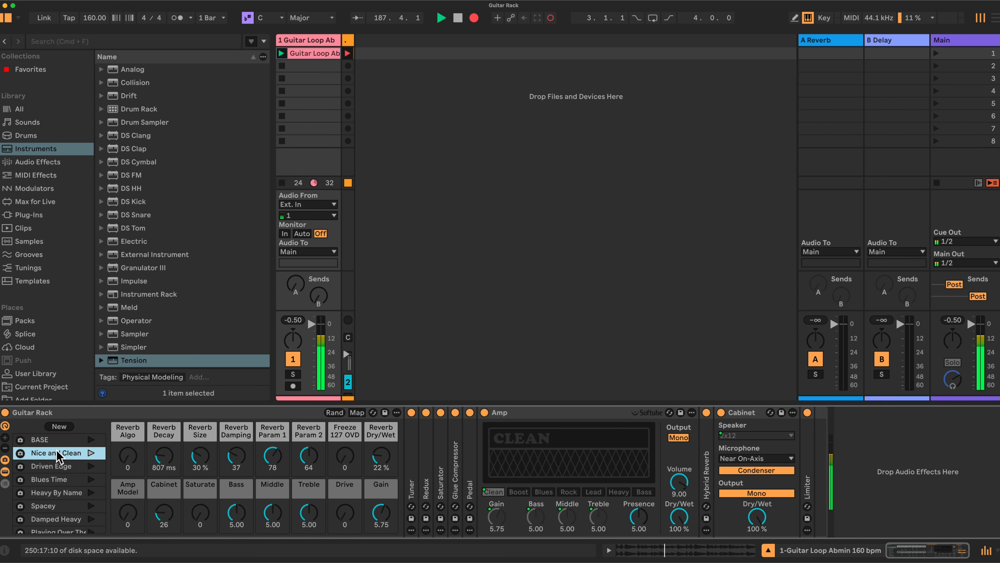
left_click(6, 459)
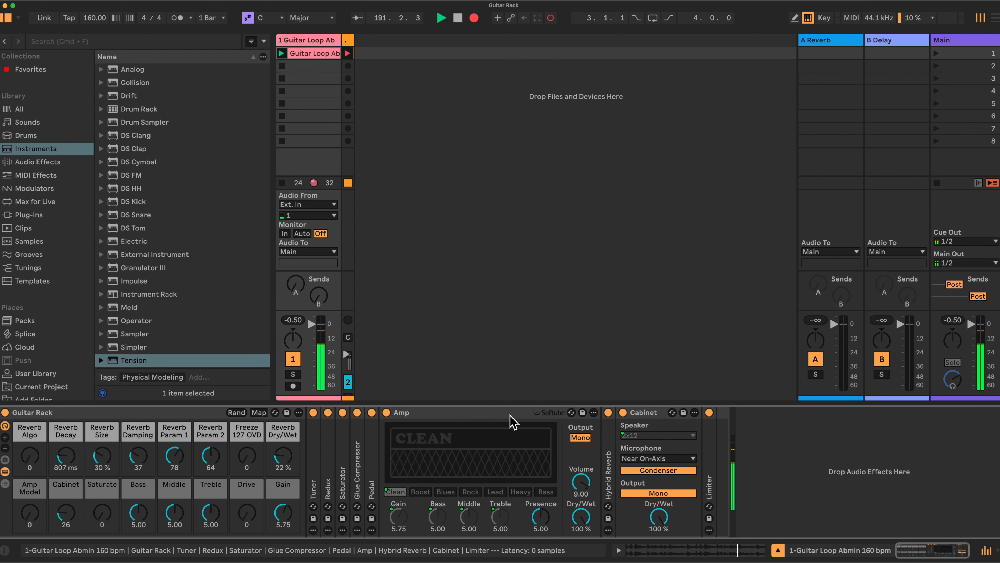
Step: Collapse the Amp, expand the Hybrid Reverb, and try its Shimmer and Tides algorithms with Reverb Algo at 55 and 82
double_click(500, 413)
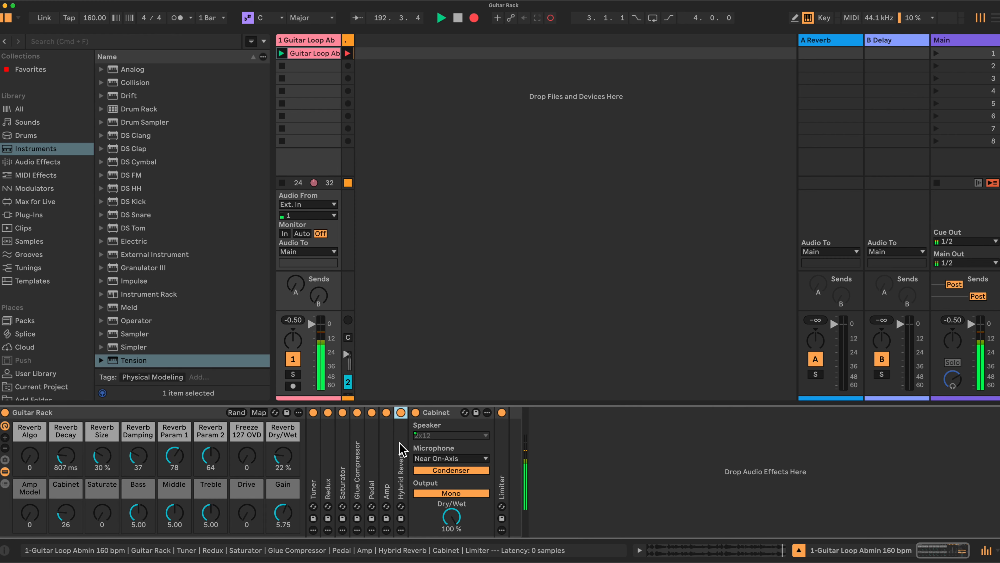
double_click(403, 449)
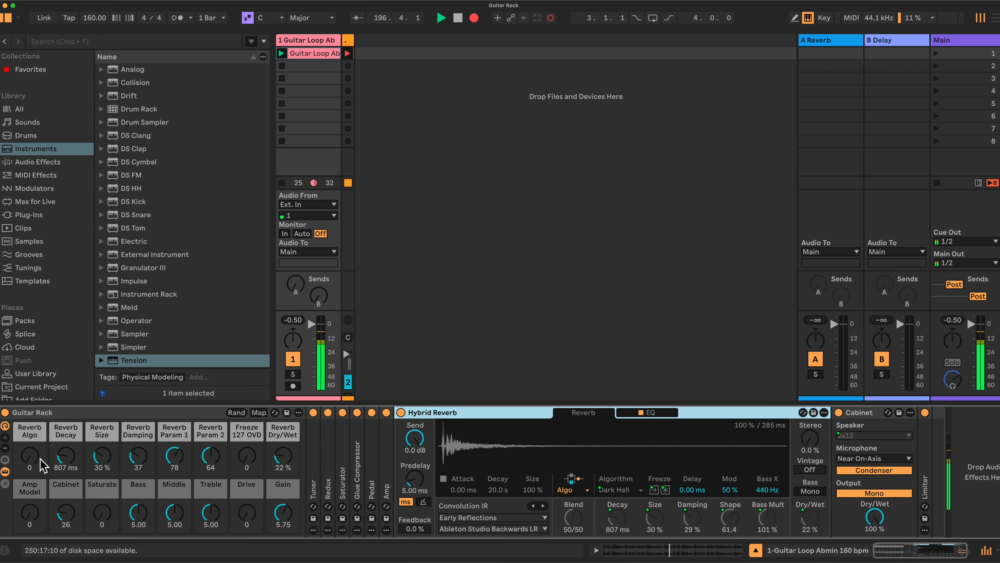
left_click_drag(30, 457, 30, 442)
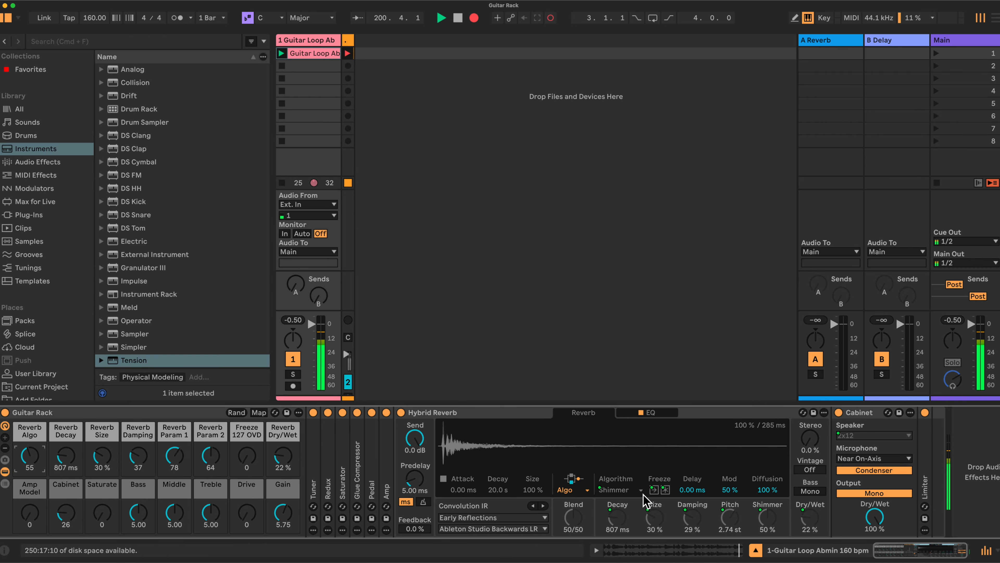
left_click_drag(30, 456, 30, 446)
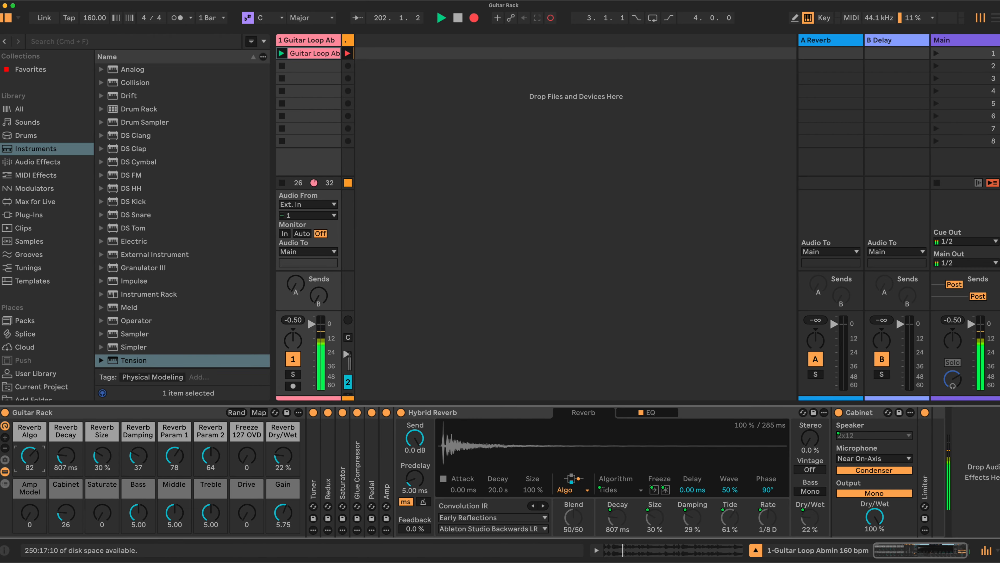
Step: Try Reverb Decay at 9.84 s, and set Decay to 1.57 s, Reverb Size to 80% and Reverb Dry/Wet to 50%
mouse_move(66, 456)
left_mouse_down()
mouse_move(67, 444)
mouse_move(69, 457)
left_mouse_up()
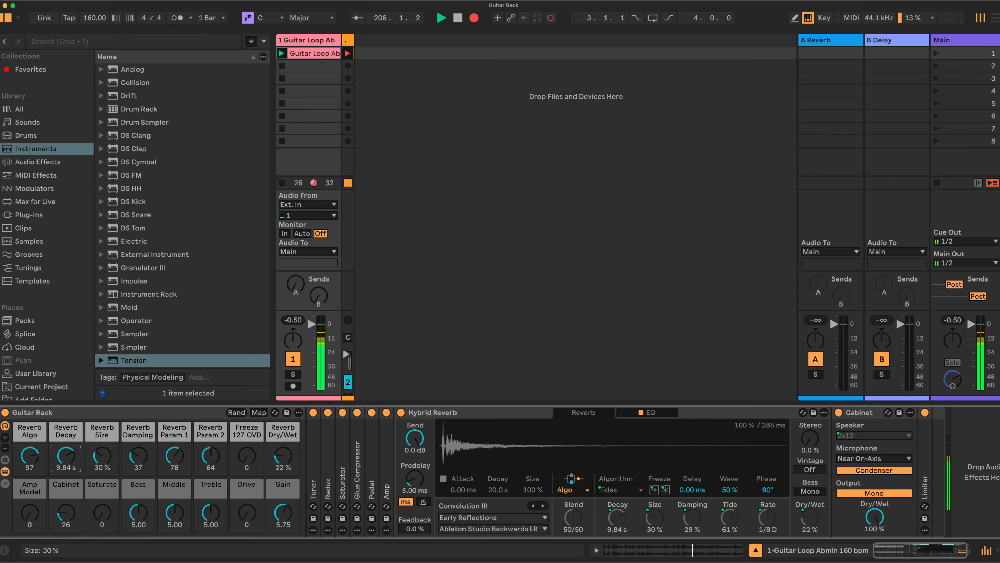
left_click_drag(67, 461, 68, 467)
left_click_drag(284, 461, 284, 443)
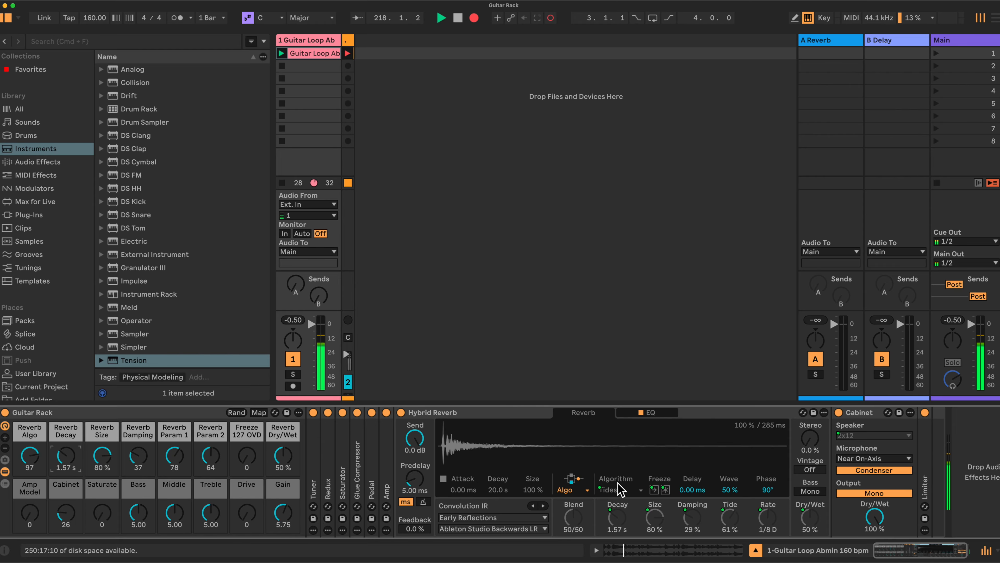
Step: Switch the reverb to Shimmer with Reverb Algo at 69, and set Reverb Param 1 to 127 and Param 2 to 40
mouse_move(31, 451)
left_mouse_down()
mouse_move(31, 477)
mouse_move(31, 438)
left_mouse_up()
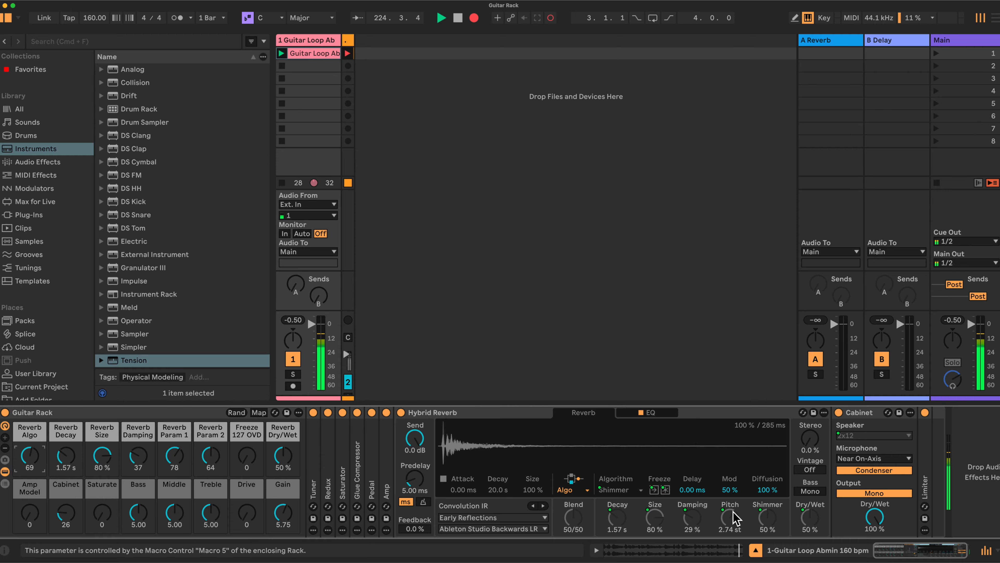
left_click_drag(171, 456, 171, 436)
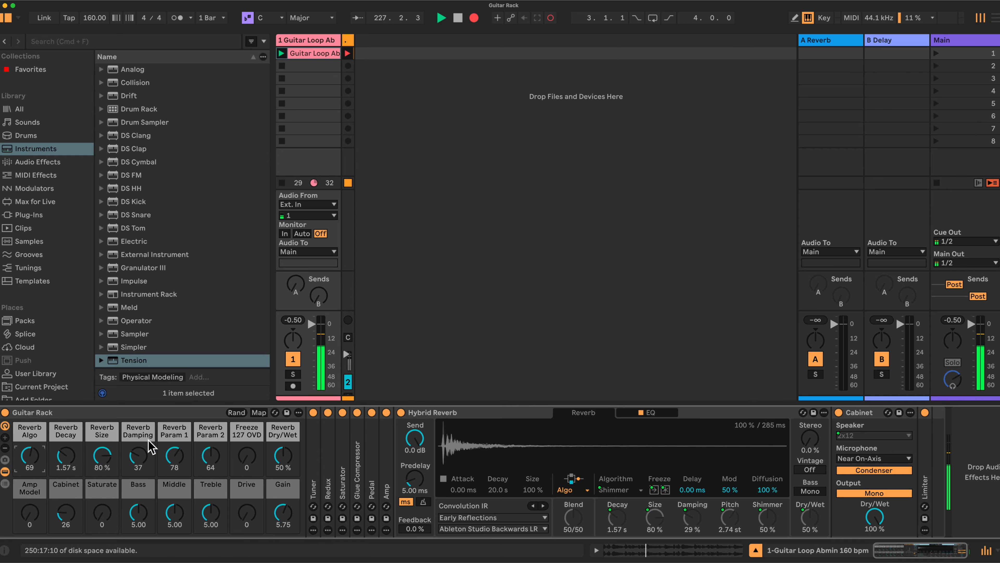
left_click_drag(175, 455, 174, 448)
left_click_drag(175, 455, 174, 449)
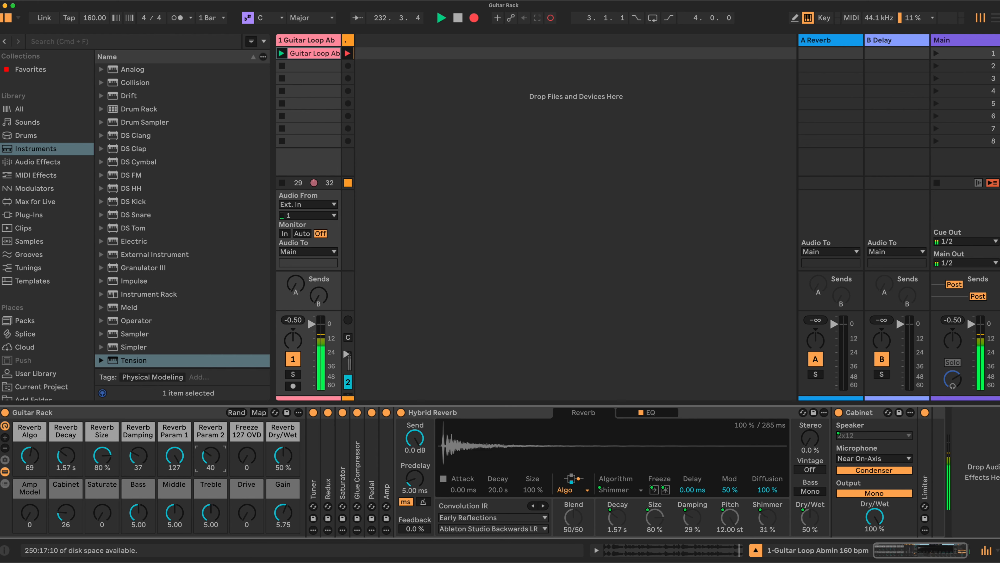
Step: Set Reverb Size to 49%, Decay to 436 ms and Dry/Wet to 31%, and try the Freeze macro at 39 before returning it to 0
left_click_drag(98, 448, 64, 462)
left_click_drag(279, 454, 279, 454)
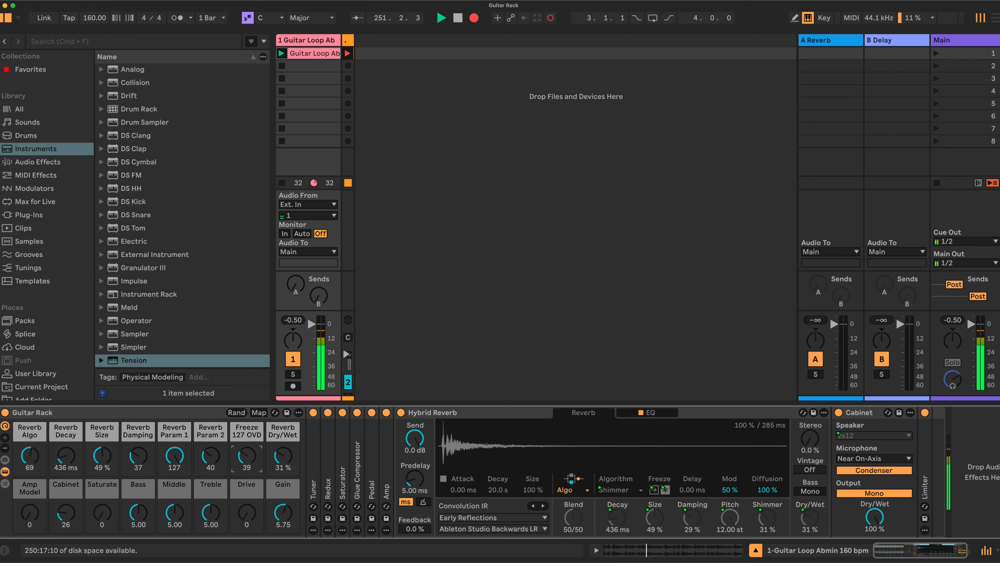
left_click_drag(247, 456, 247, 465)
Step: Browse the sample library and filter it to Guitar & Plucked sounds
left_click(29, 240)
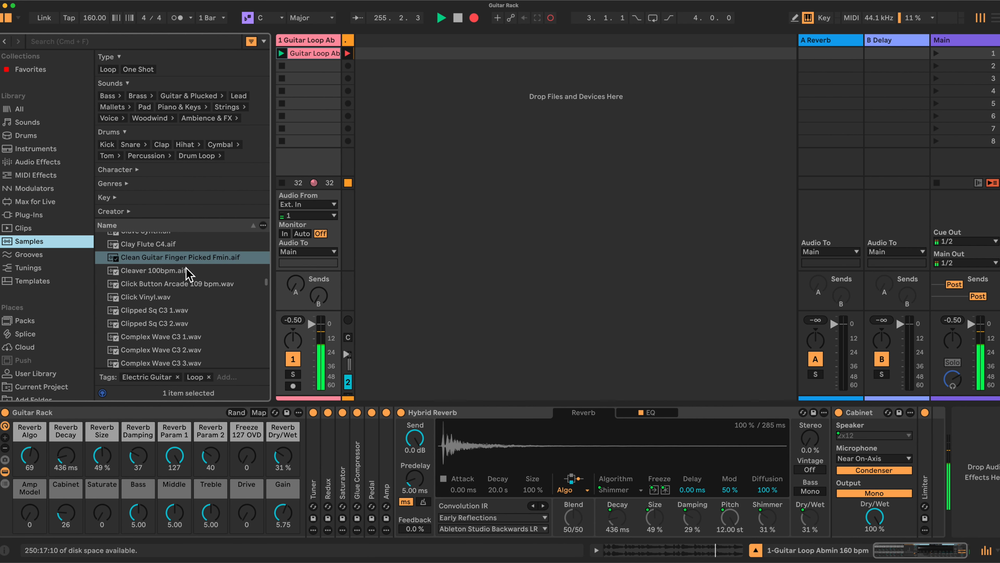
scroll(186, 273, "up", 2)
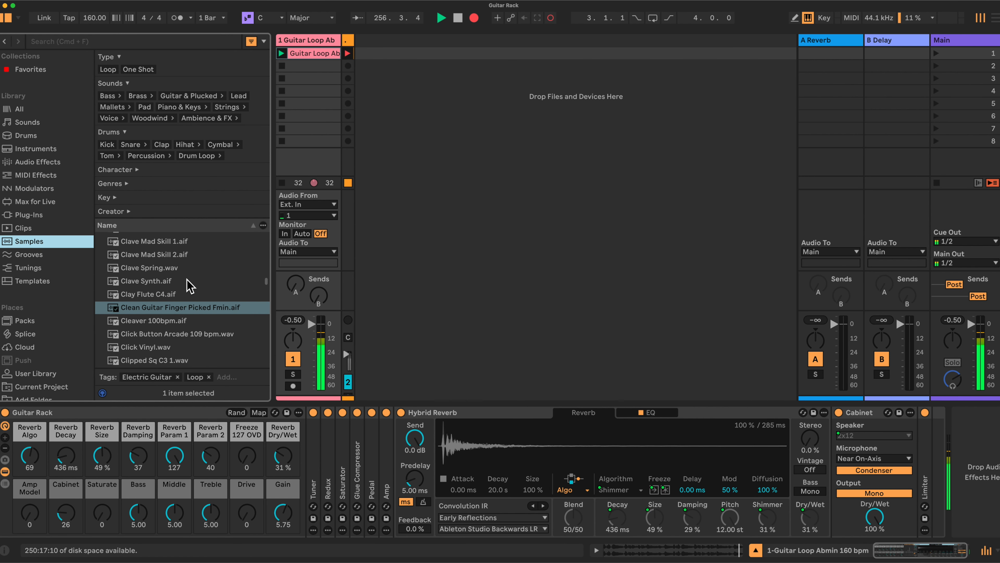
scroll(191, 280, "down", 3)
scroll(191, 283, "up", 2)
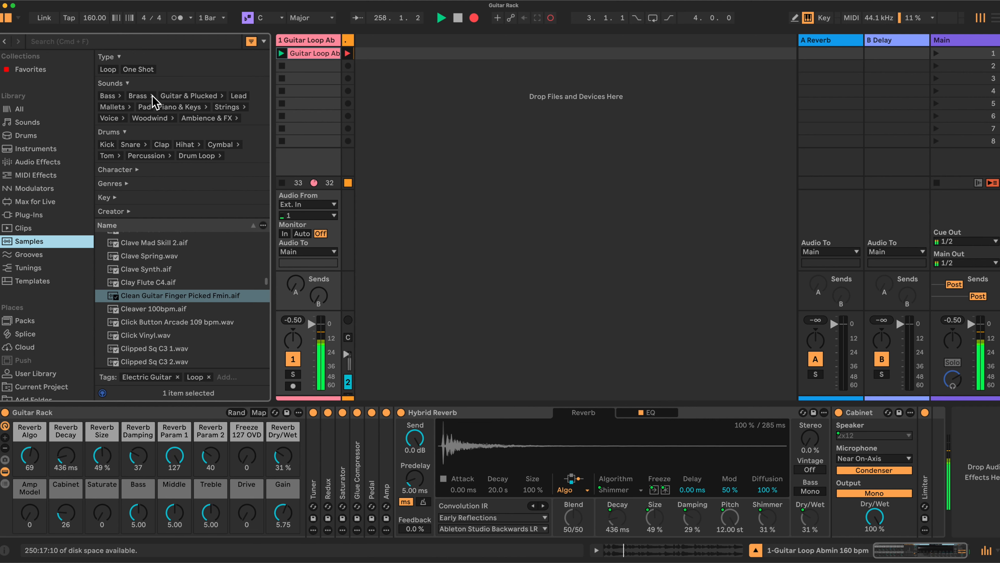
left_click(181, 96)
scroll(173, 315, "down", 2)
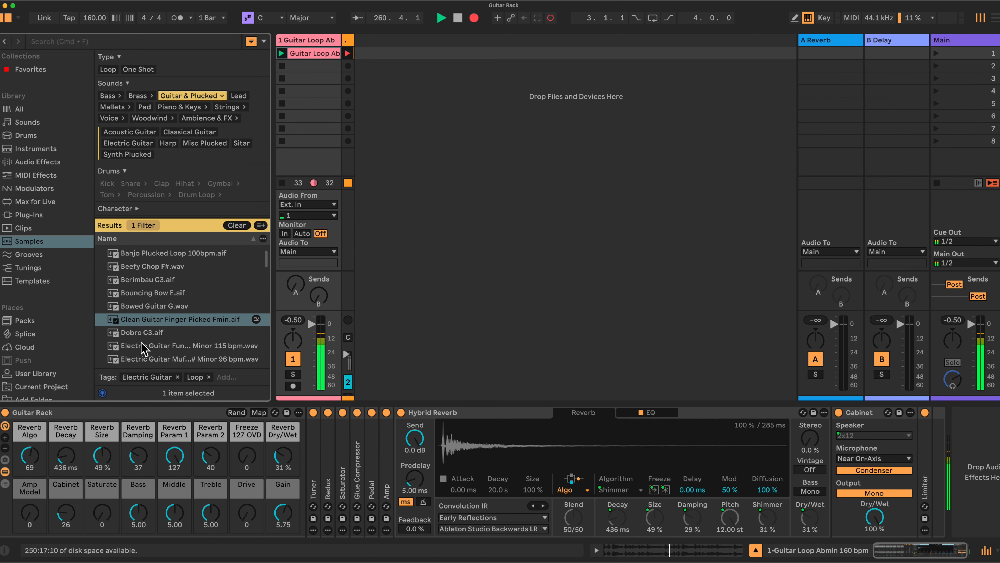
Step: Add Dobro C3.aif to the guitar track's second clip slot and launch the clip
left_click_drag(138, 332, 292, 71)
left_click(281, 65)
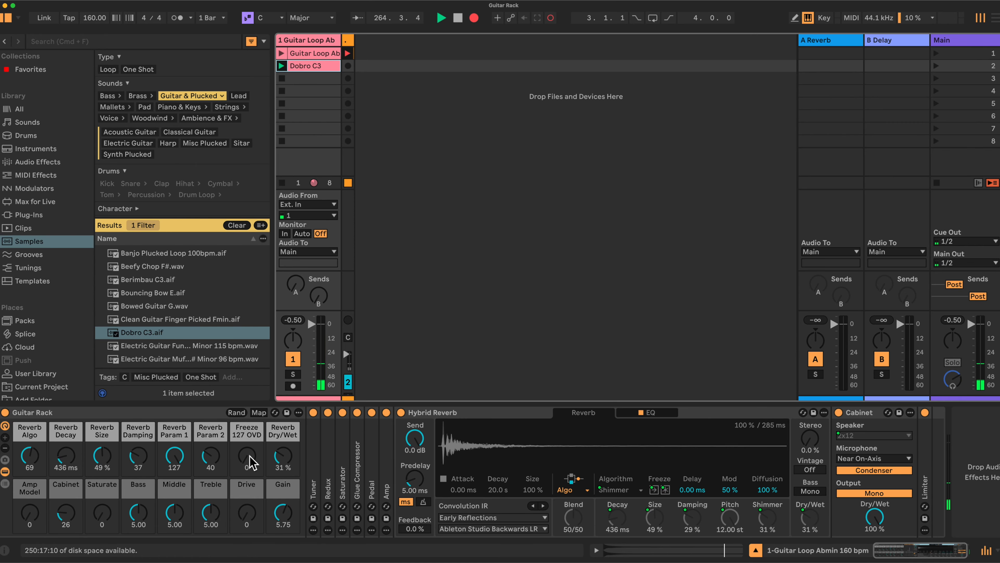
Step: Set the Reverb Dry/Wet macro to 37%, Reverb Size to 57% and Reverb Decay to 2.01 s
left_click(250, 464)
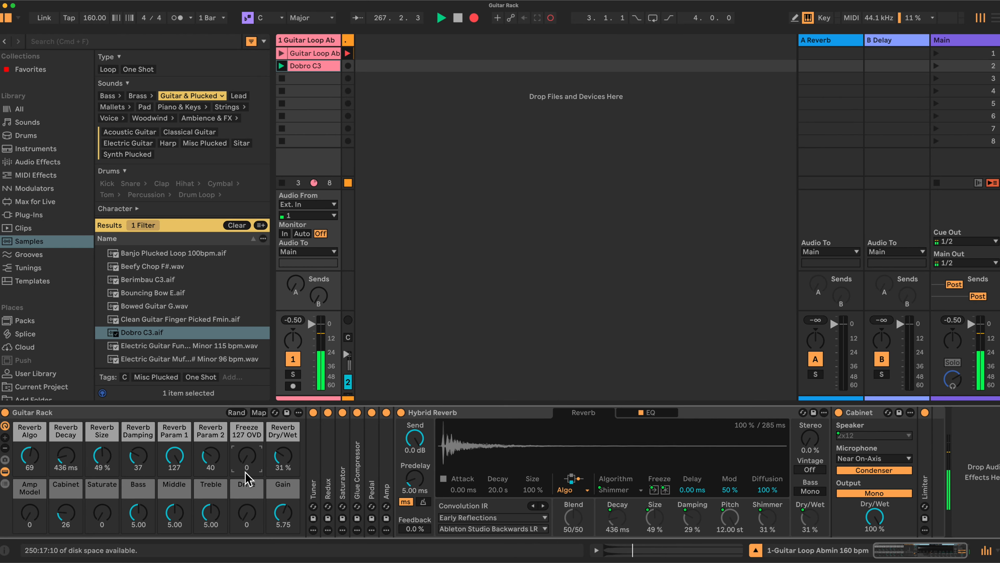
left_click_drag(282, 457, 283, 449)
left_click_drag(94, 457, 67, 446)
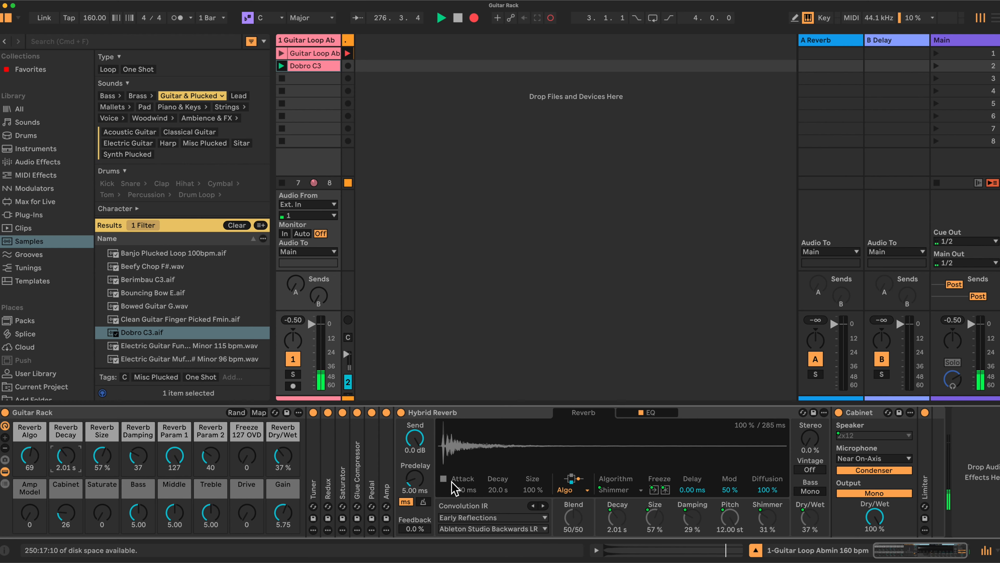
Step: Raise the Freeze 127 OVD macro to 127 while the Dobro clip plays
left_click_drag(247, 458, 247, 453)
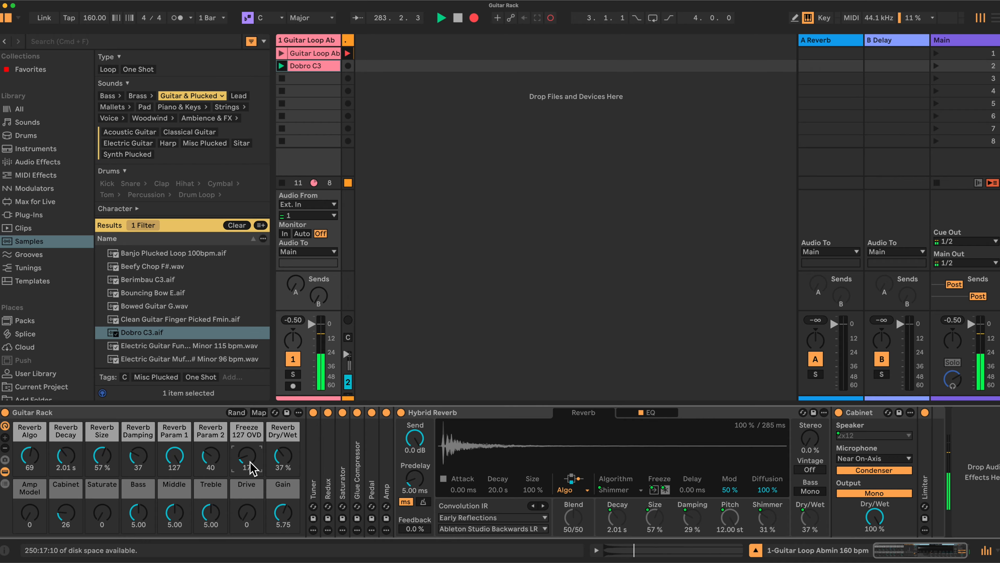
left_click_drag(250, 461, 250, 452)
left_click_drag(247, 457, 247, 451)
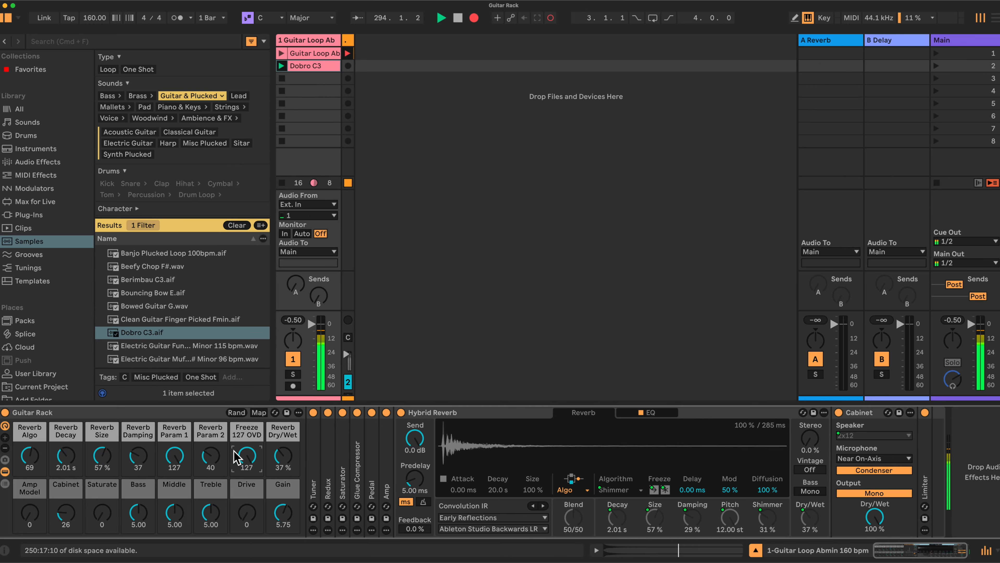
Step: Stop the Dobro C3 clip and return the Freeze 127 OVD macro to 0
left_click_drag(241, 458, 317, 234)
left_click(282, 79)
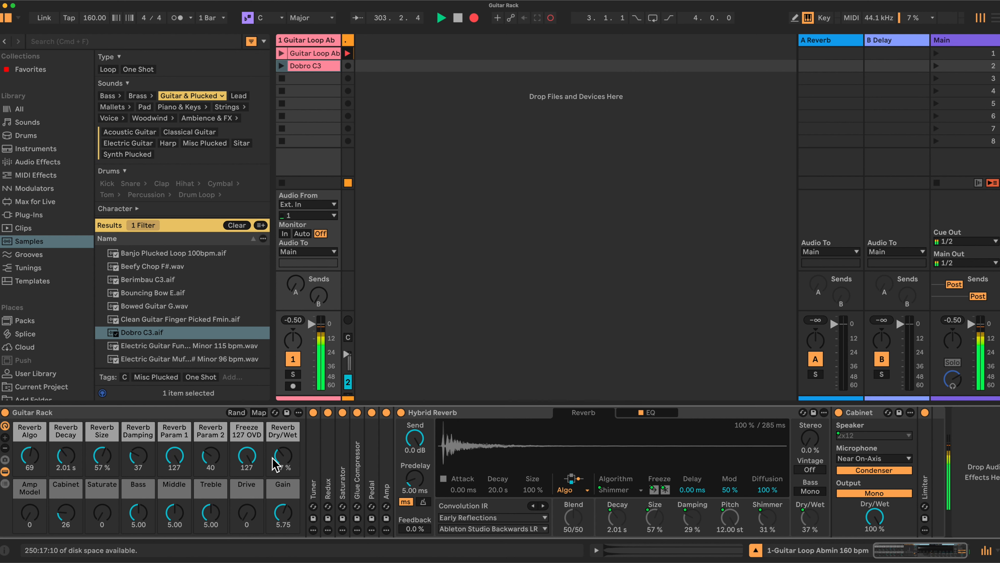
left_click_drag(249, 458, 249, 506)
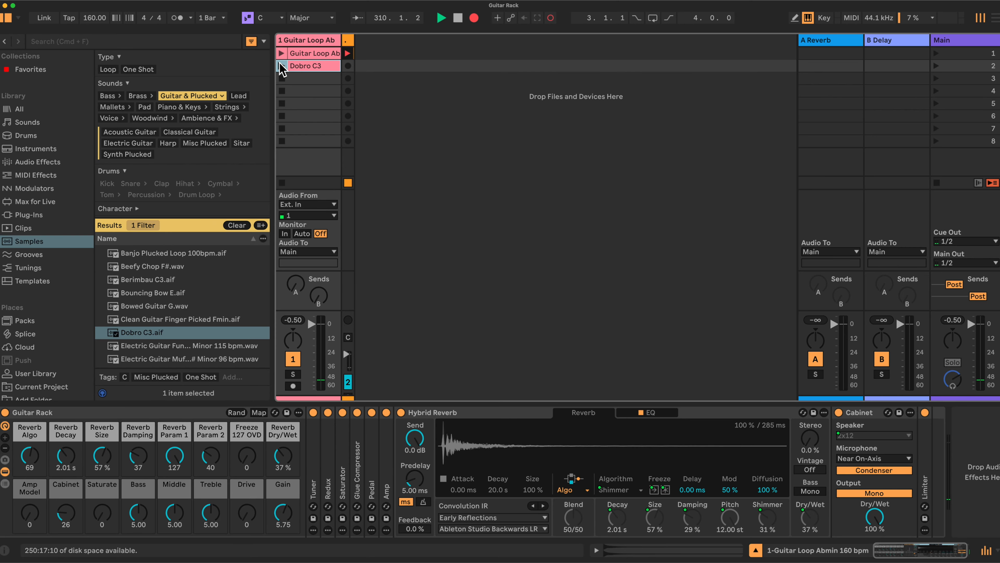
Step: Play the Dobro C3 clip and randomize the Guitar Rack macros three times to audition different sounds
left_click(250, 456)
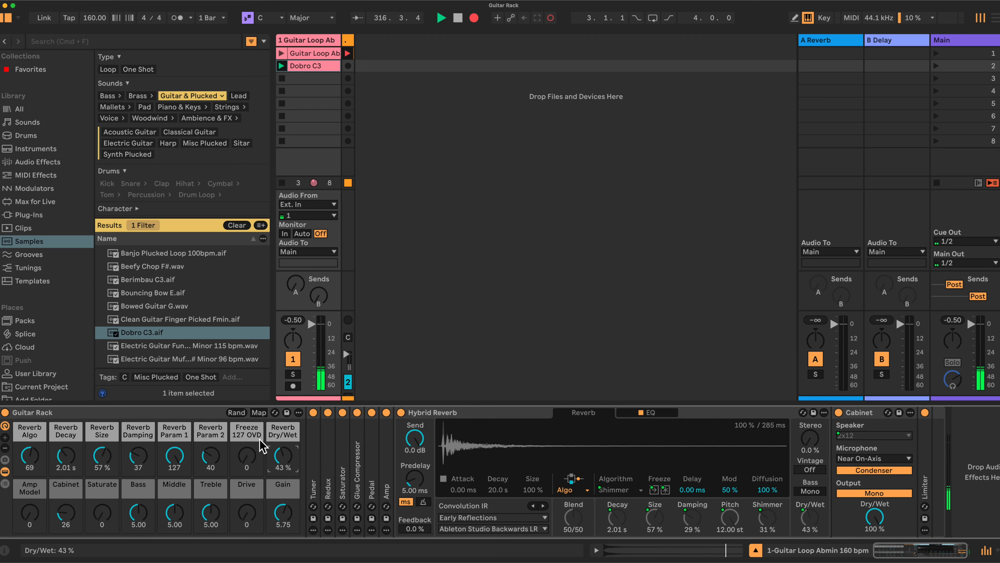
left_click(237, 413)
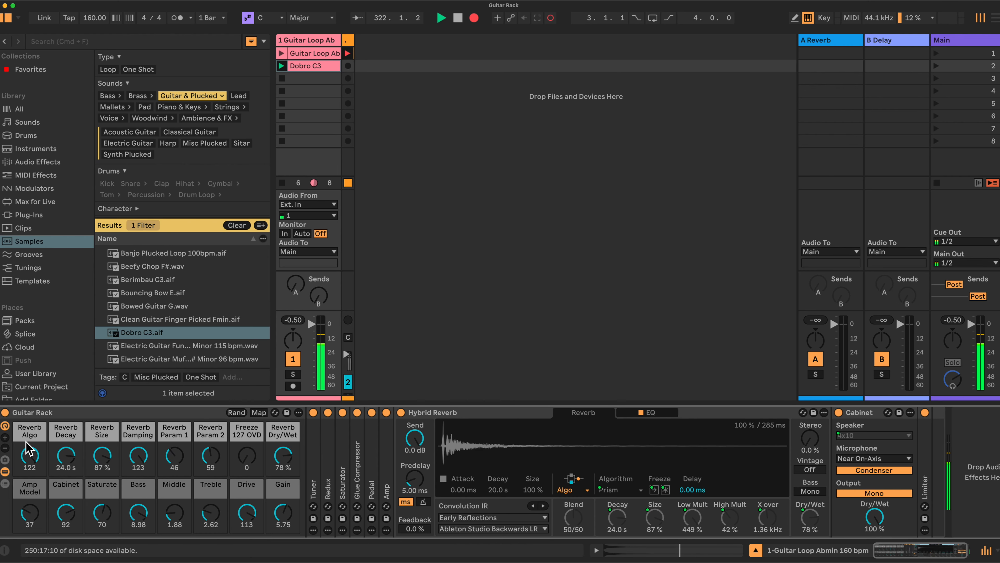
left_click(237, 413)
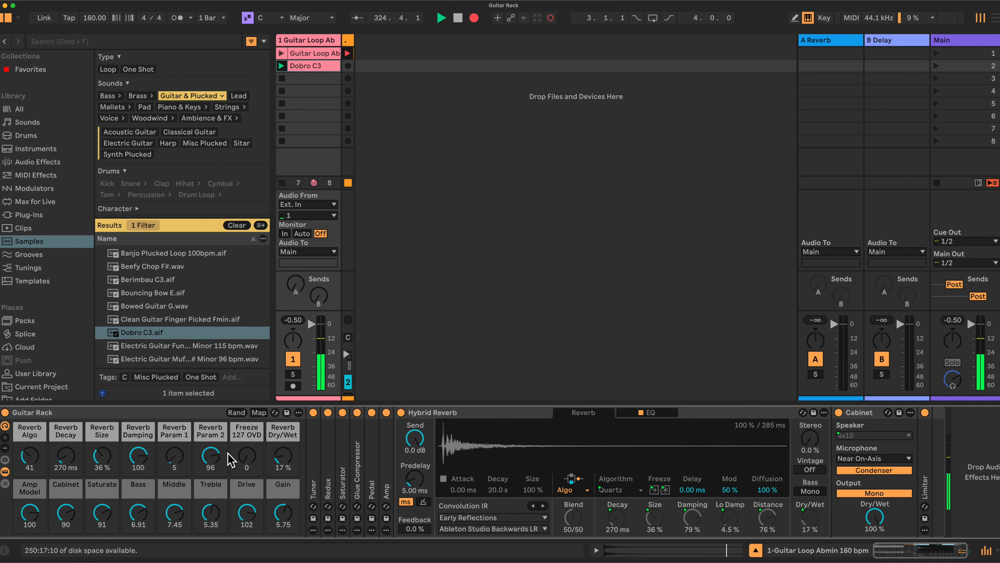
left_click(236, 413)
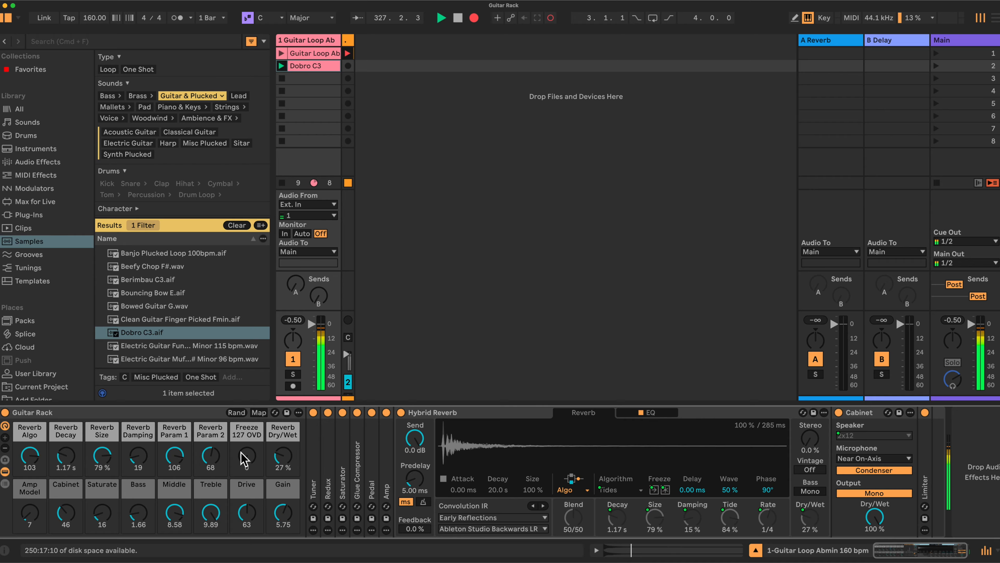
Step: Launch the guitar loop clip, randomize the rack macros, and set Gain to 0.47 and Reverb Dry/Wet to 45%
left_click(281, 53)
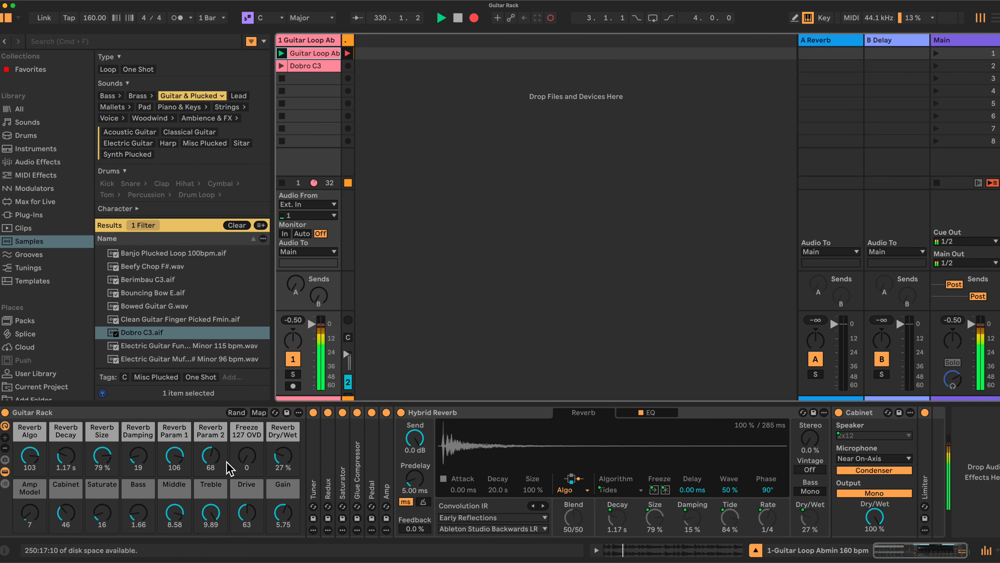
left_click(236, 412)
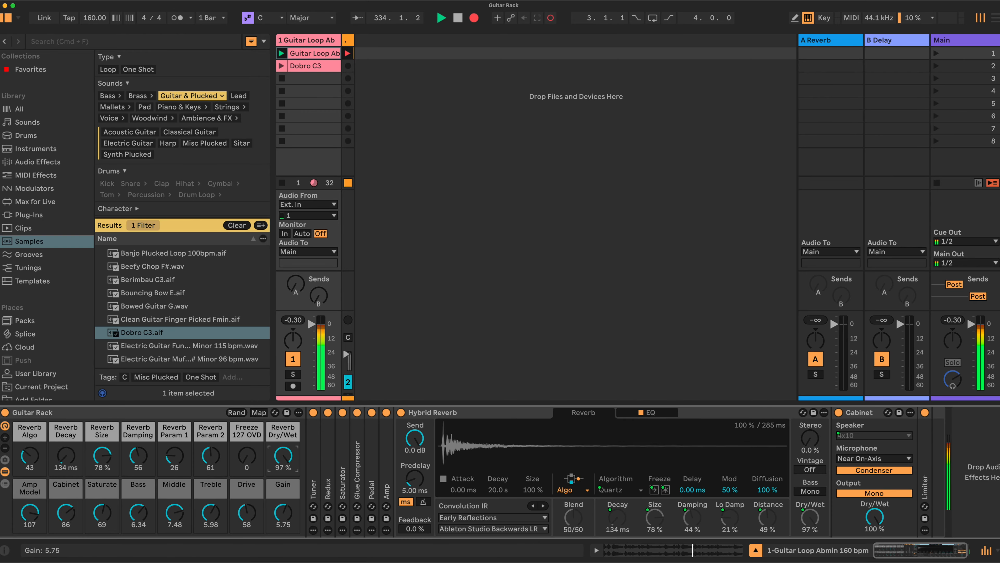
left_click_drag(284, 513, 284, 517)
left_click_drag(286, 457, 286, 498)
Step: Examine the randomization exclusion settings of the Gain, reverb and Freeze 127 OVD macros
right_click(285, 513)
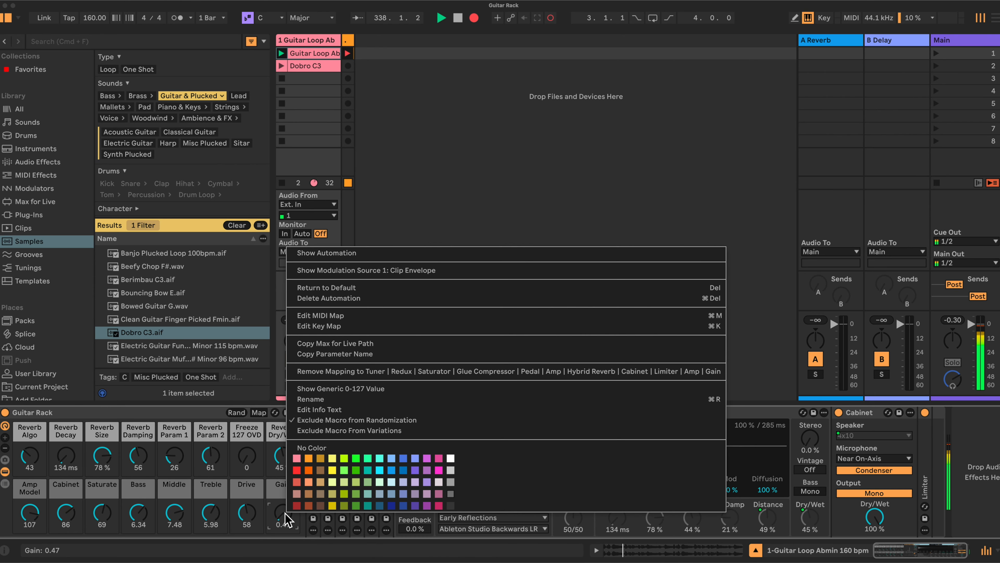
left_click(208, 417)
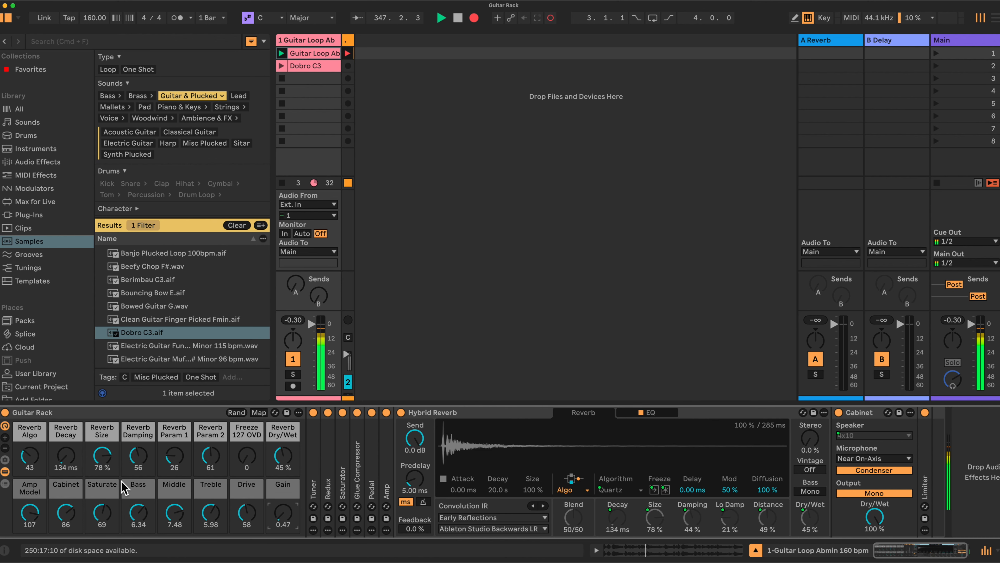
right_click(65, 455)
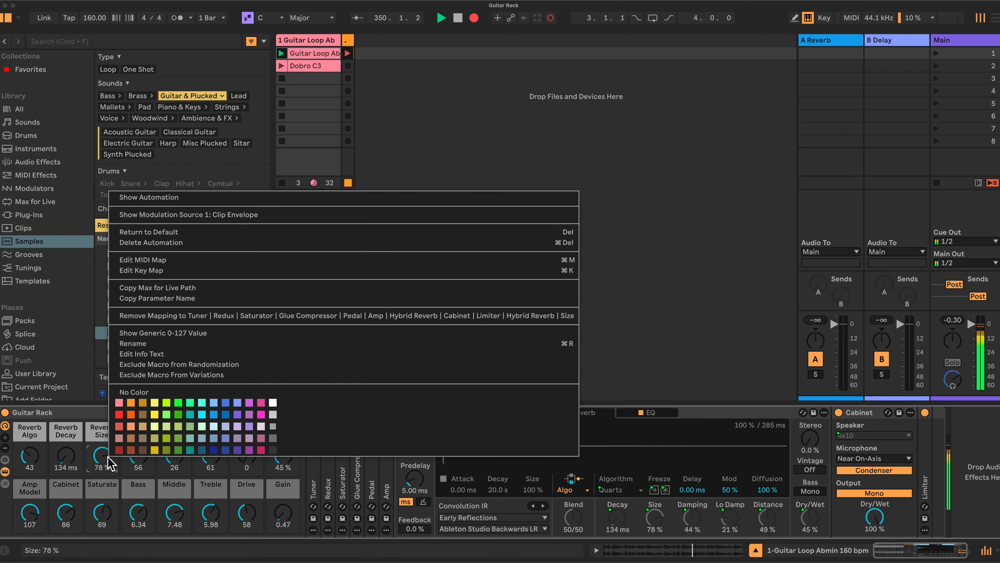
right_click(111, 443)
left_click(89, 411)
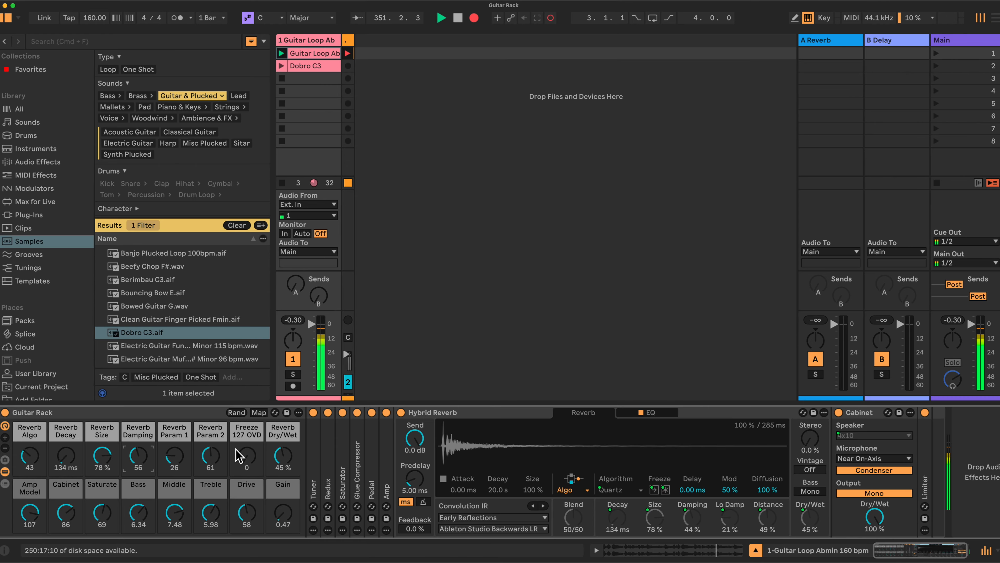
right_click(248, 451)
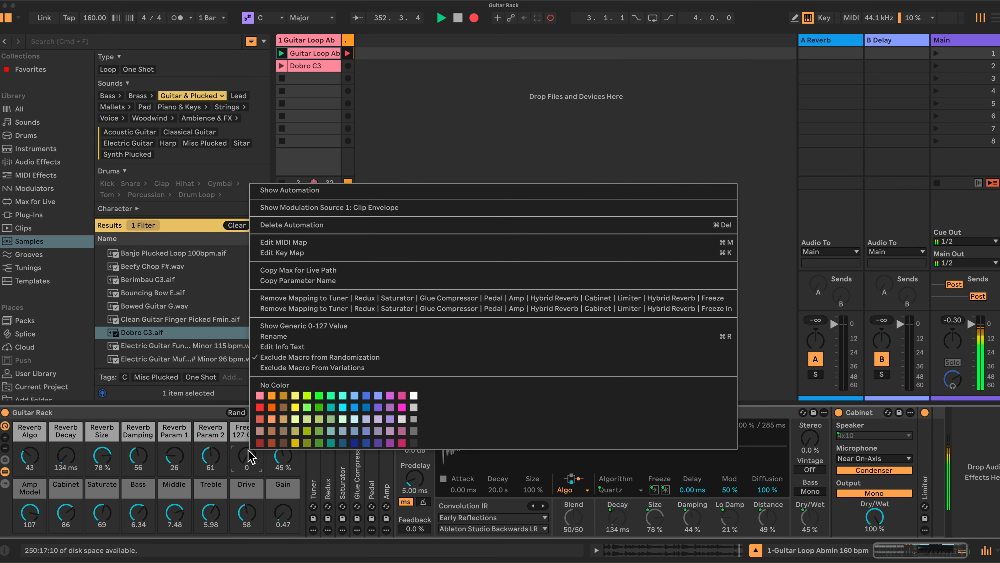
left_click(193, 413)
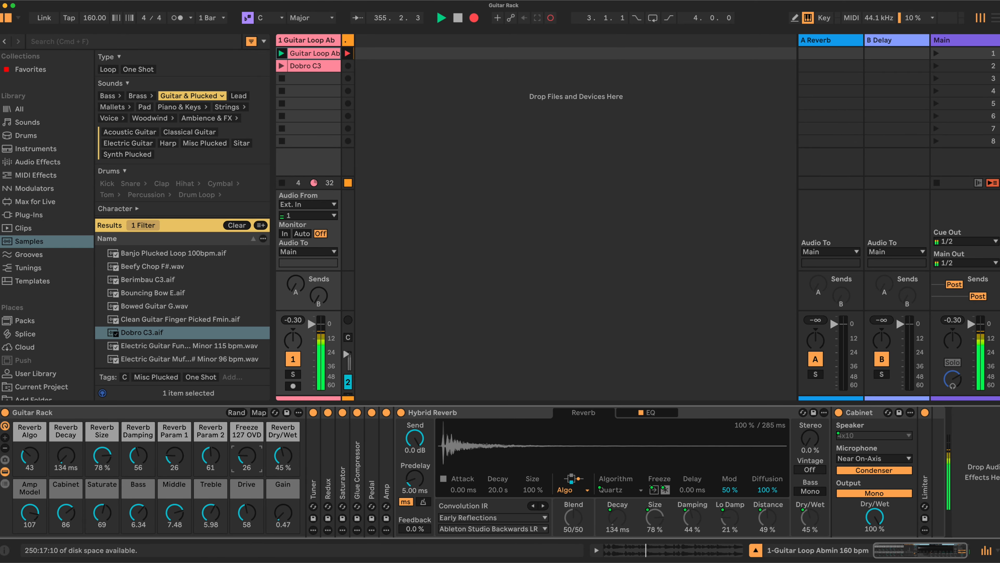
Step: Randomize the rack macros twice over the guitar loop, setting Gain to 1.89 in between
left_click_drag(281, 455, 280, 471)
left_click(237, 412)
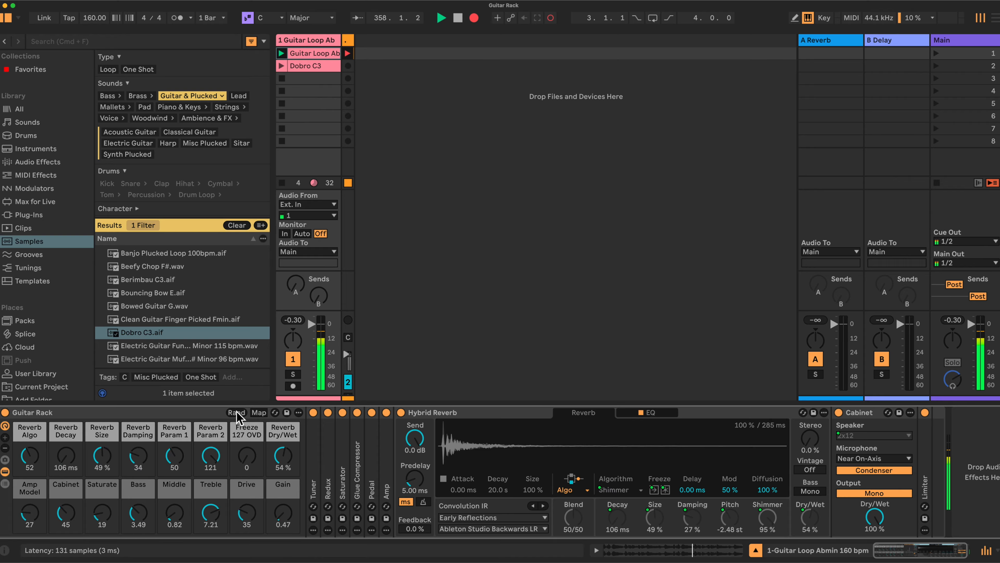
left_click_drag(283, 513, 282, 501)
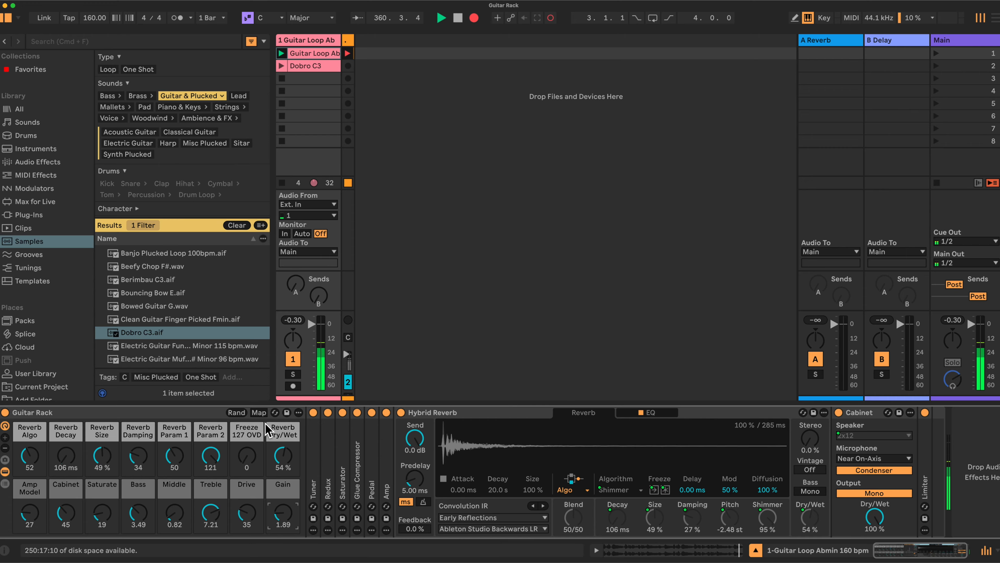
left_click(236, 413)
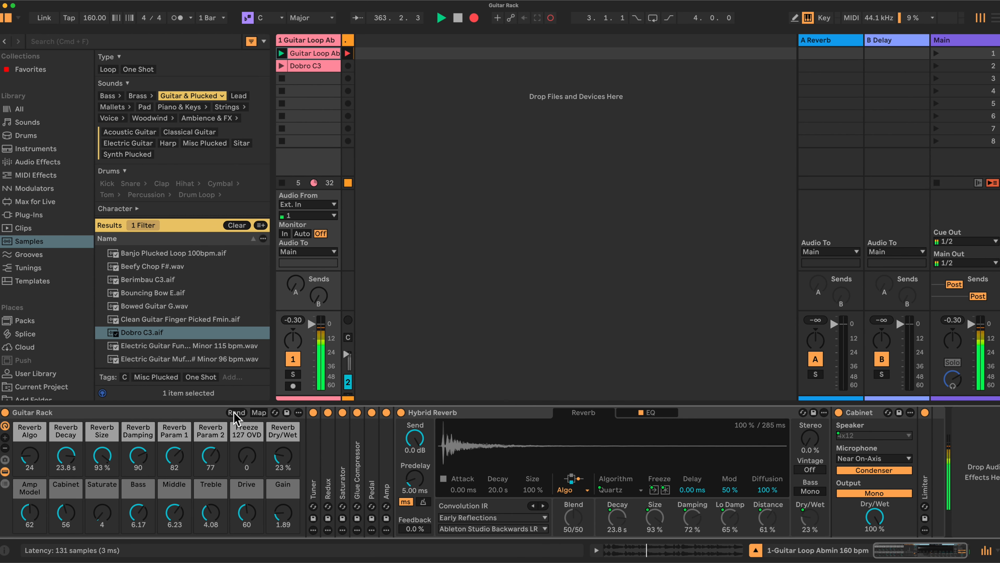
Step: Show the Guitar Rack's macro variations and set the Gain macro to 0.55
left_click(4, 460)
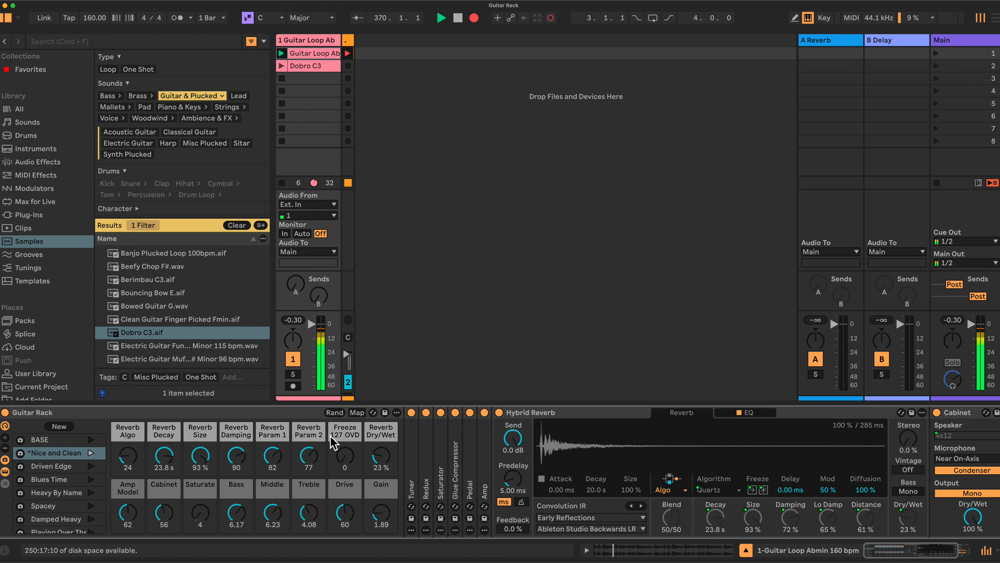
left_click(379, 510)
left_click_drag(378, 511, 379, 516)
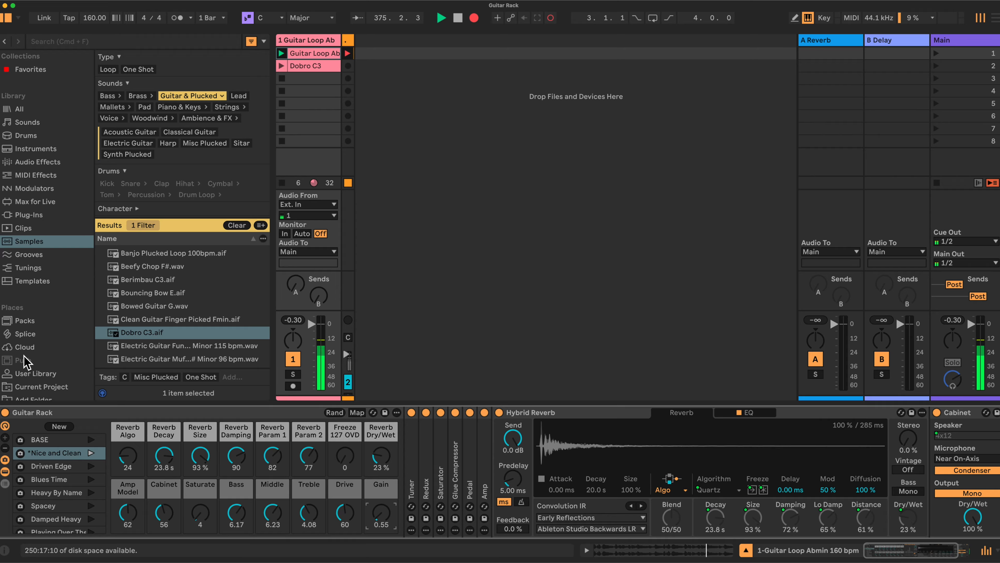
Step: Locate Guitar Rack.adg in the User Library under Presets, Audio Effects, Audio Effect Rack
left_click(31, 374)
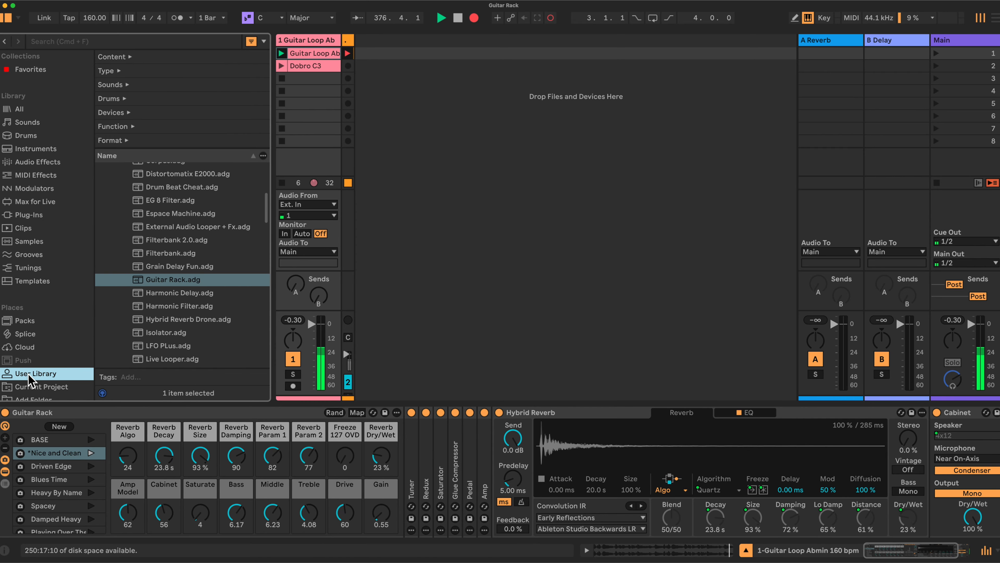
scroll(138, 276, "up", 3)
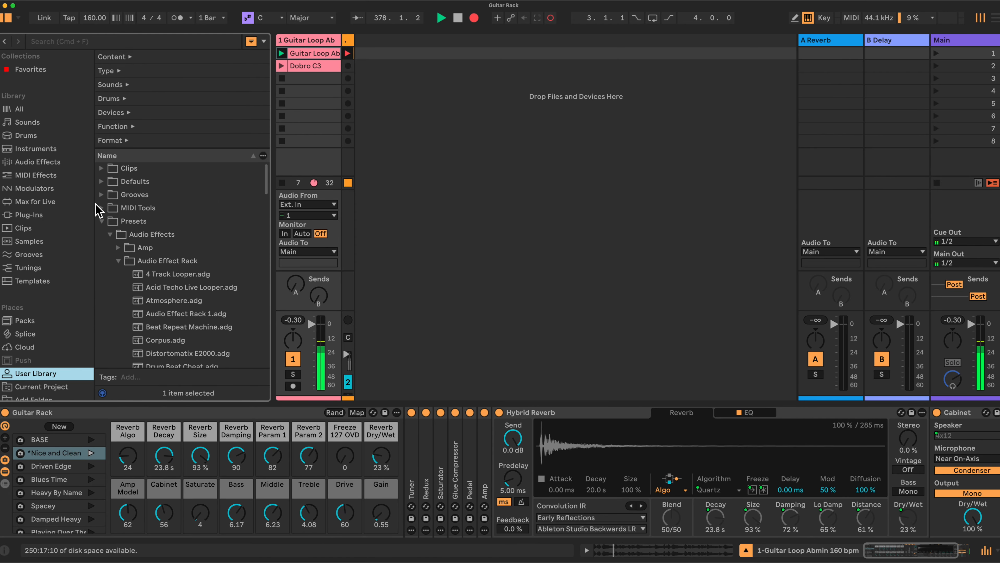
left_click(130, 222)
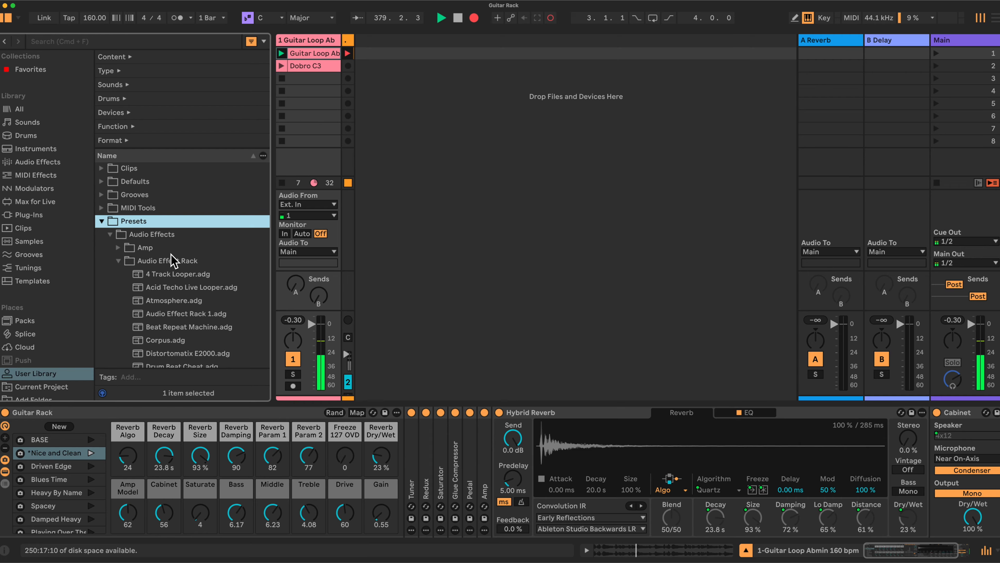
left_click(156, 233)
left_click(172, 261)
scroll(190, 275, "down", 6)
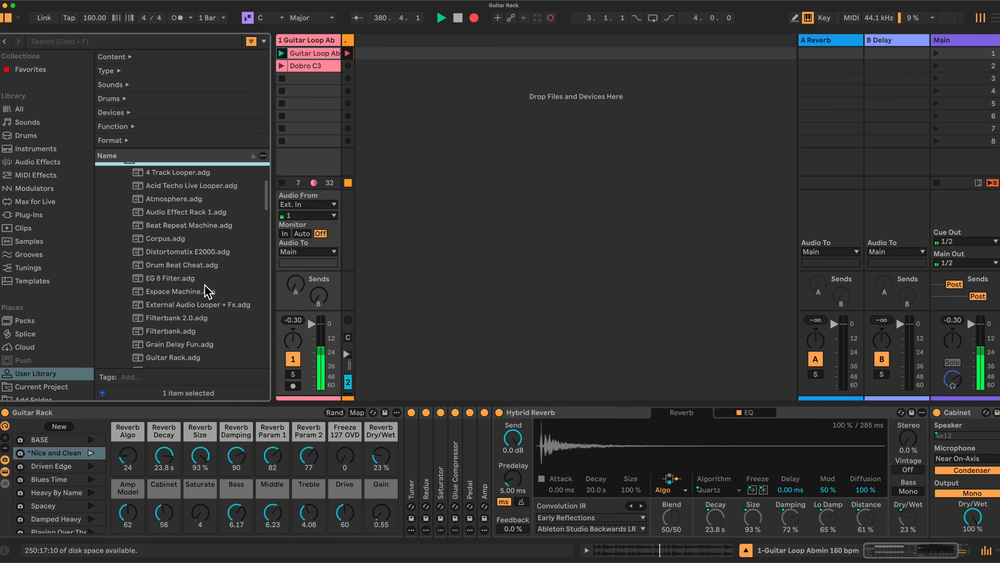
left_click(151, 252)
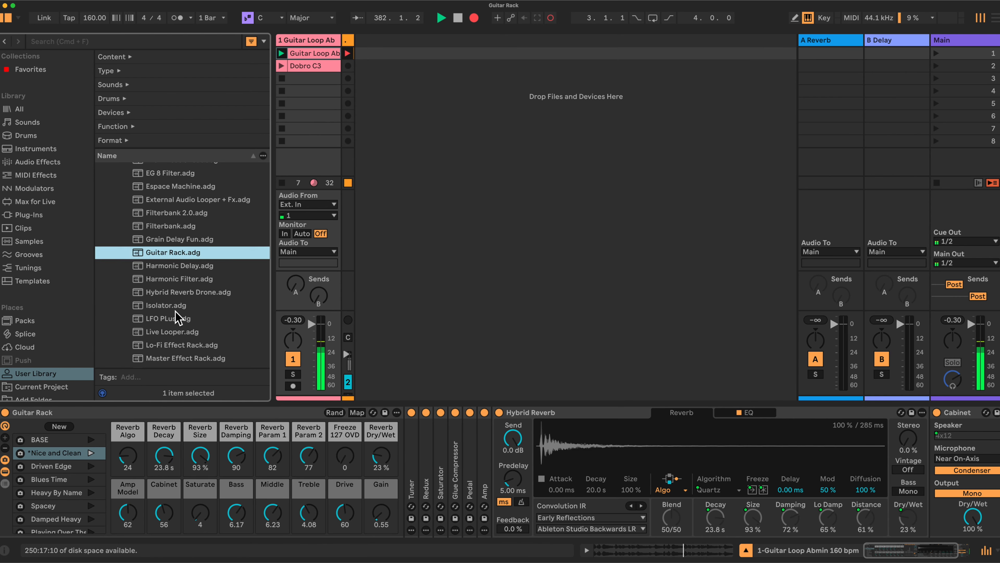
Step: Browse the Audio Effects library and select the Audio Effect Rack device
left_click(26, 149)
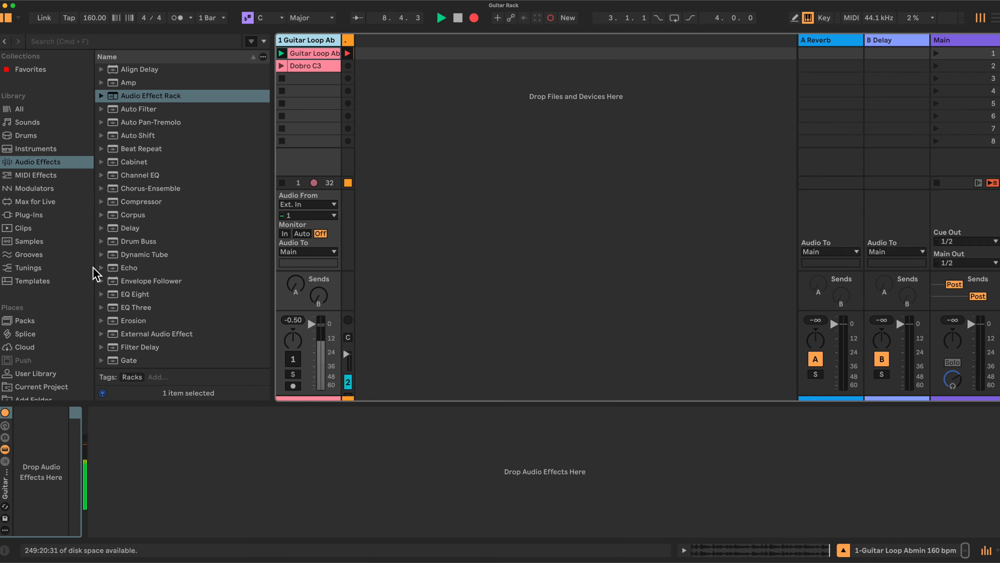
left_click(45, 164)
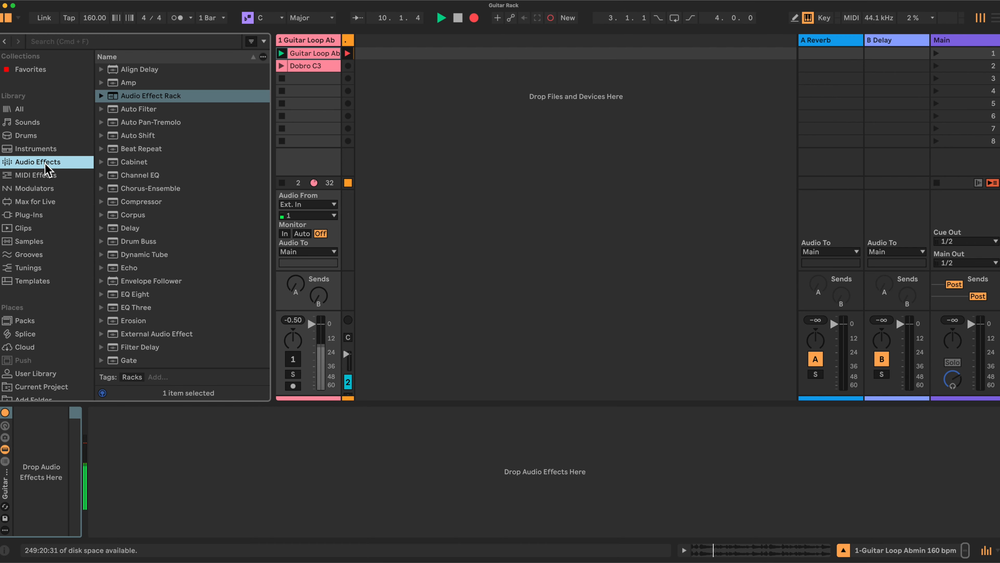
left_click(133, 96)
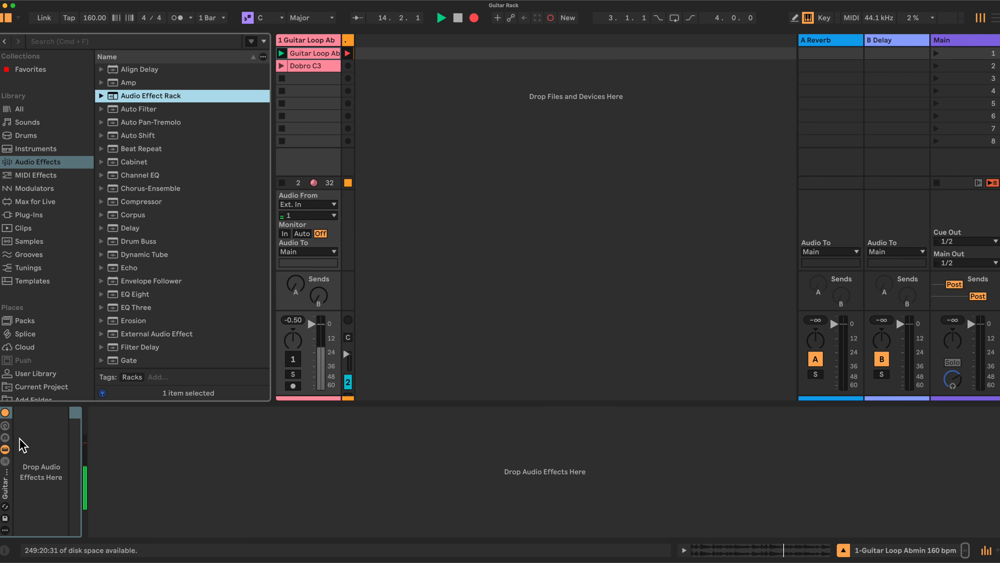
Step: Show the macro controls of the empty Guitar Rack and expand them to all sixteen macros
left_click(6, 427)
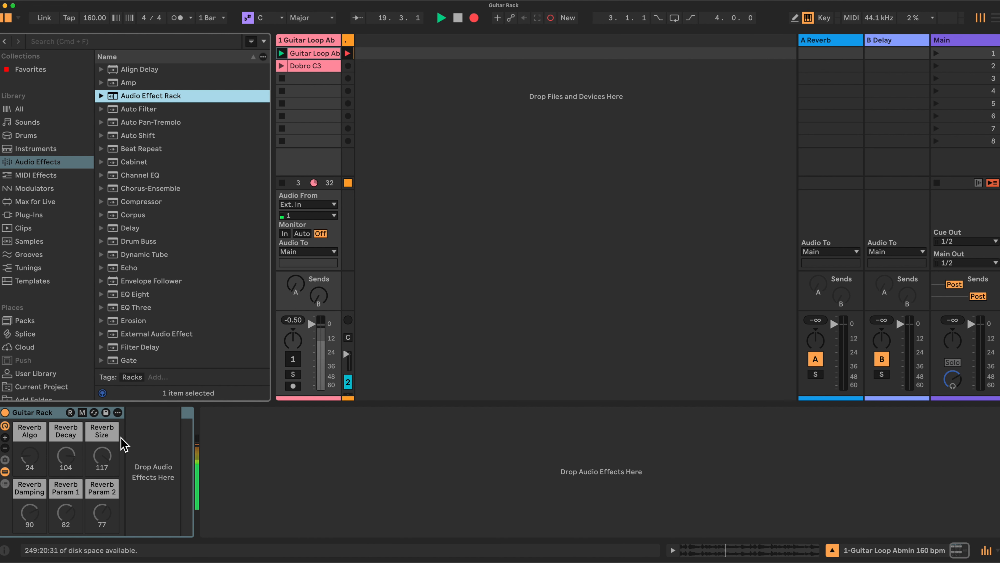
right_click(35, 432)
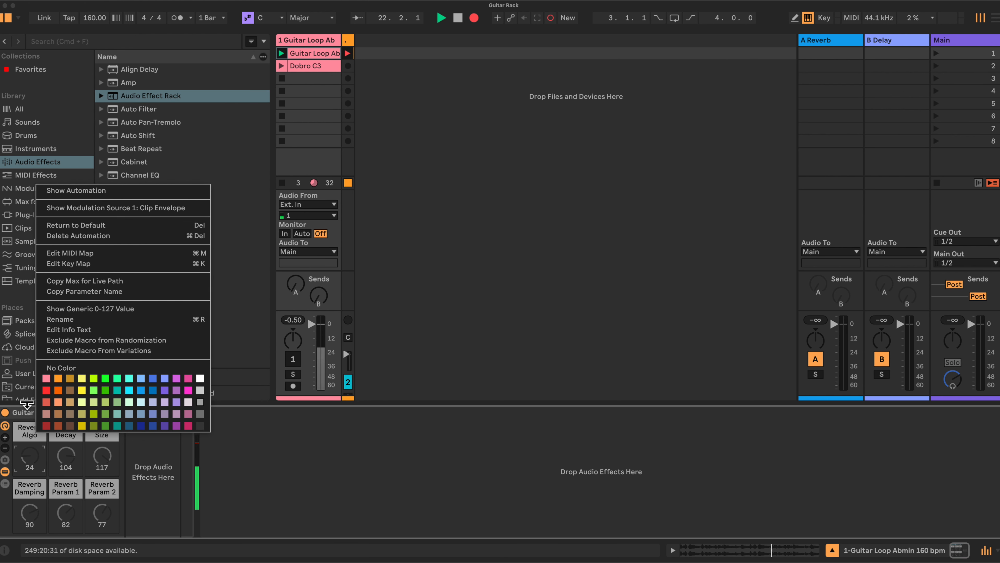
left_click(29, 412)
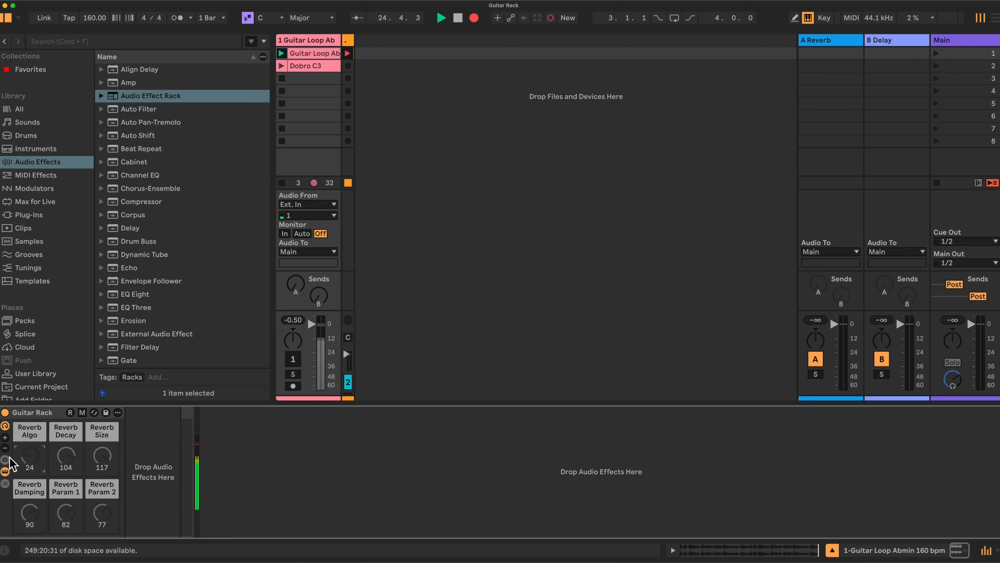
left_click(5, 437)
left_click(6, 437)
left_click(6, 437)
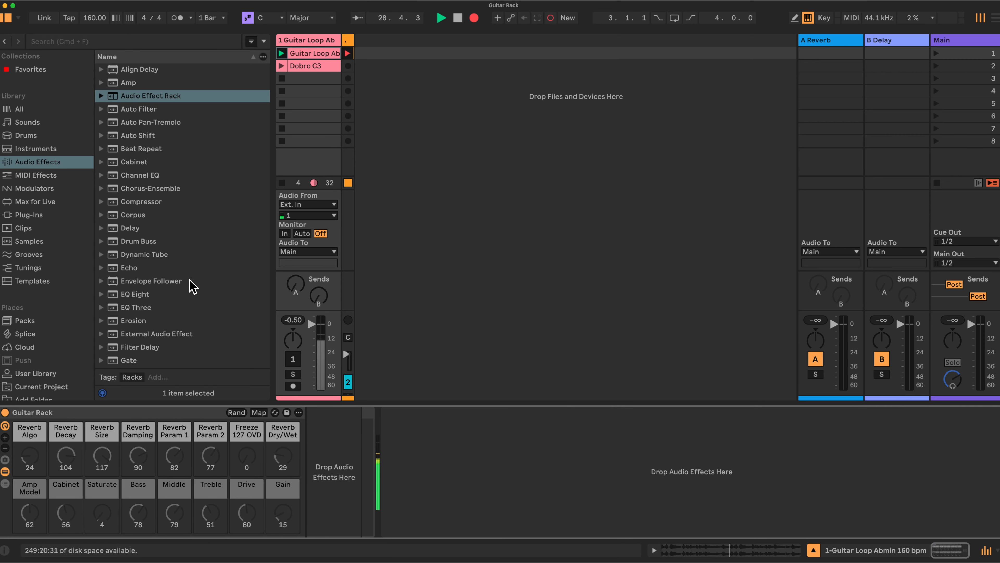
Step: Add a Tuner as the first device in the Guitar Rack and fold it
scroll(190, 284, "down", 5)
scroll(191, 285, "down", 6)
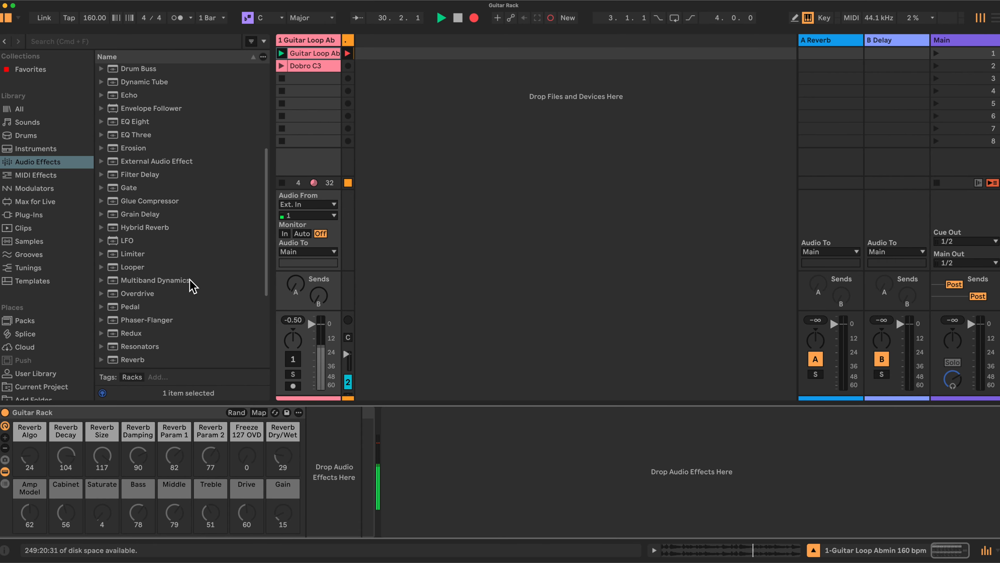
scroll(191, 284, "down", 1)
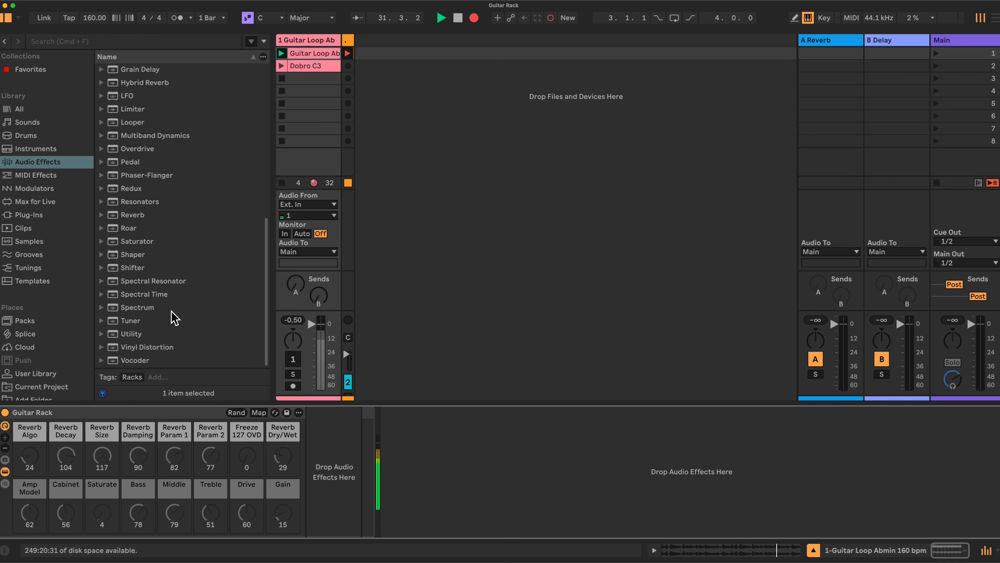
left_click_drag(128, 320, 312, 450)
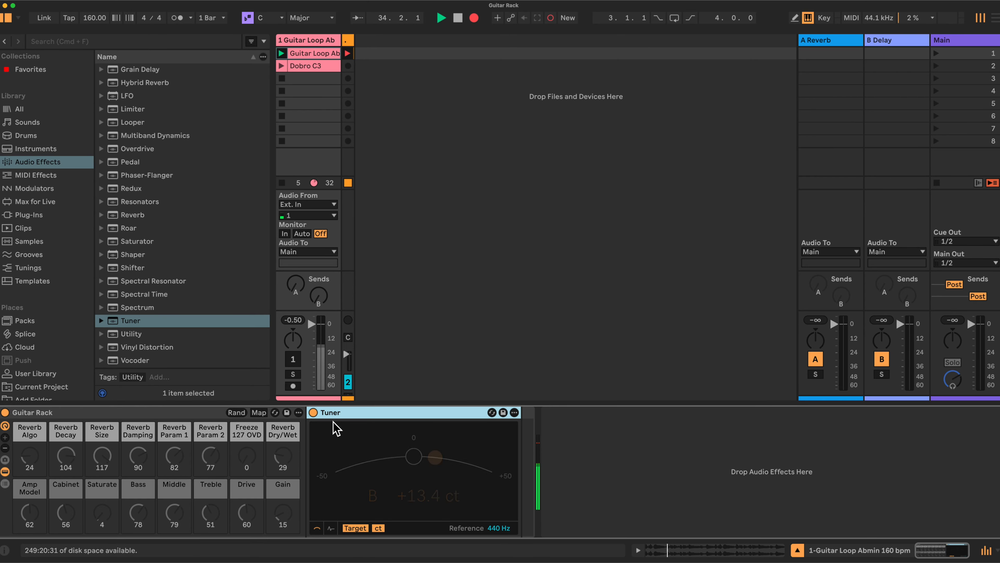
double_click(365, 412)
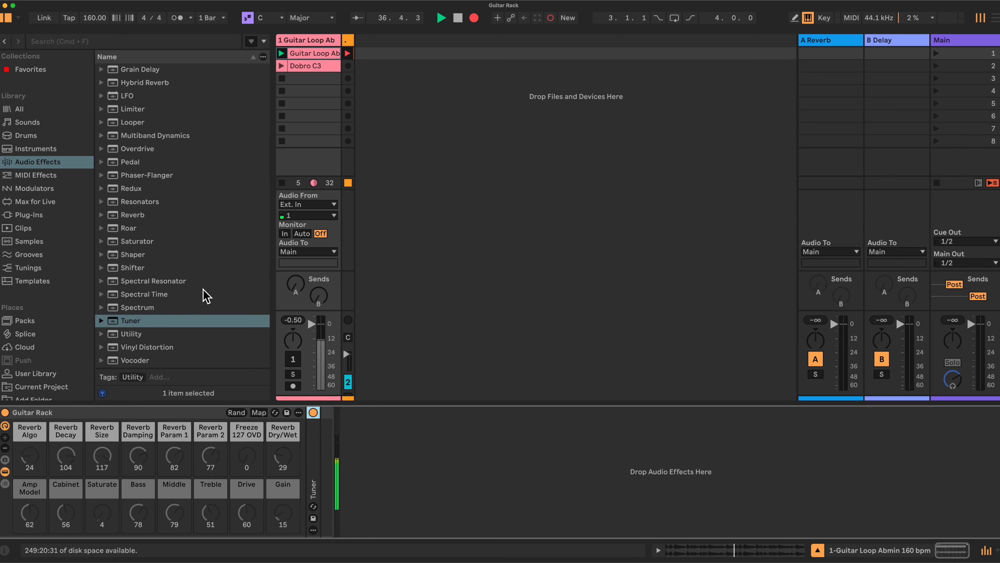
Step: Add Redux after the Tuner in the Guitar Rack and fold it
left_click(131, 189)
left_click_drag(130, 189, 320, 445)
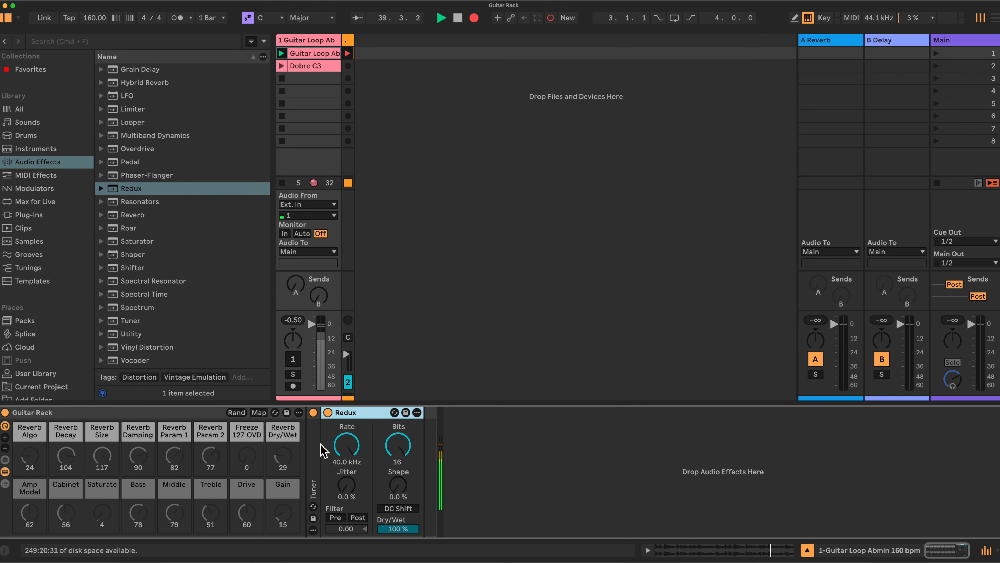
double_click(350, 412)
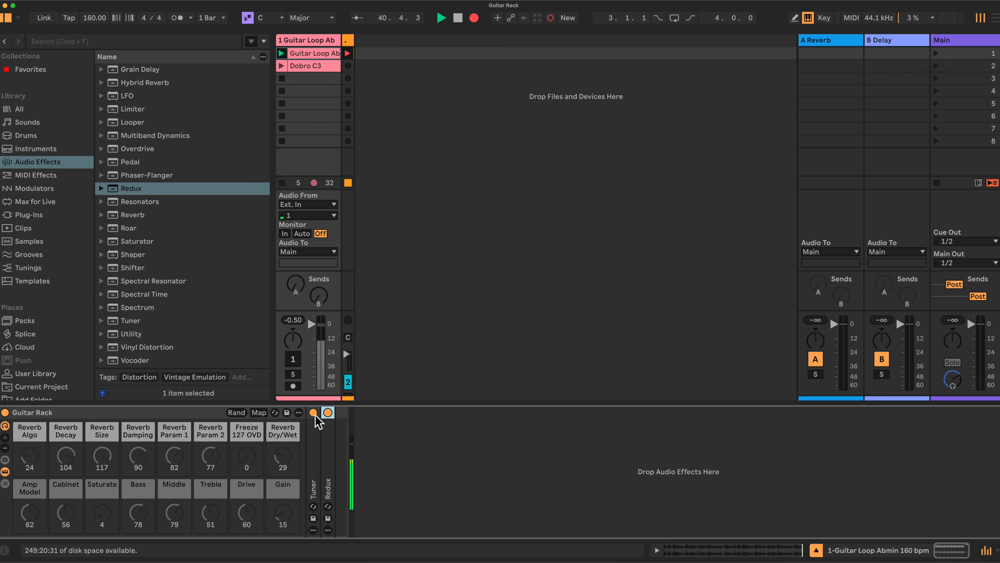
Step: Add Saturator and Glue Compressor after Redux in the Guitar Rack, folding each device
left_click_drag(126, 245, 331, 470)
double_click(375, 412)
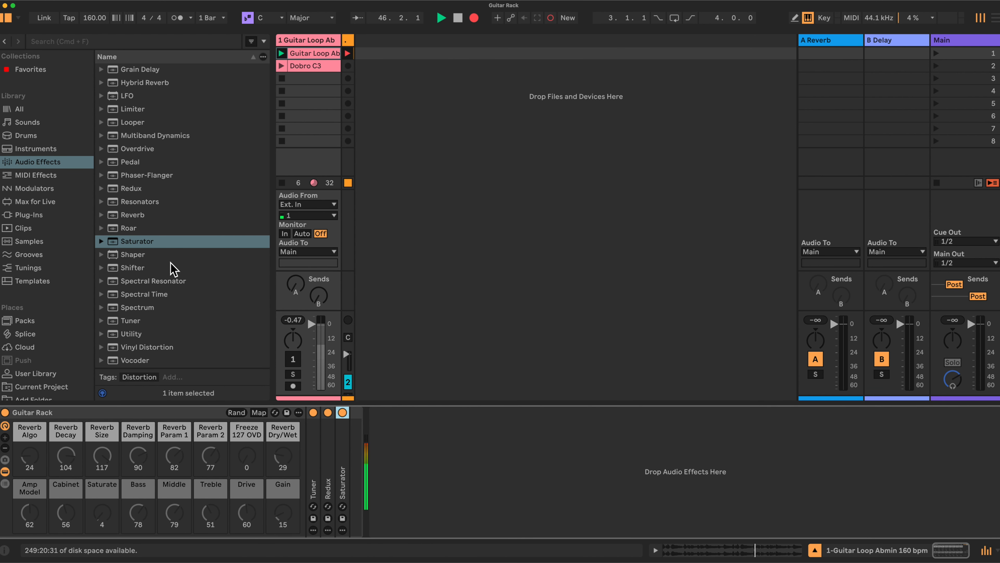
scroll(172, 267, "up", 3)
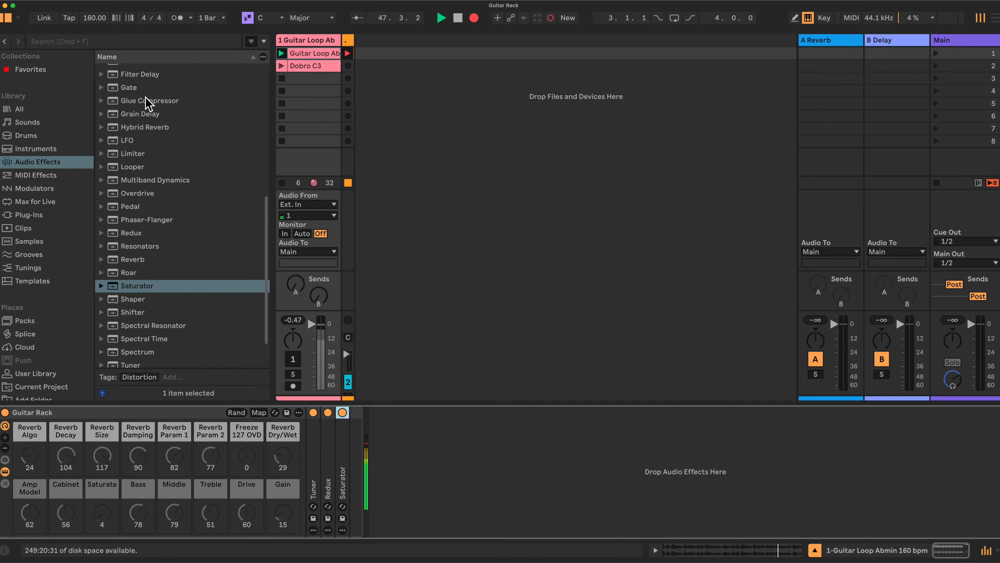
left_click_drag(144, 107, 353, 463)
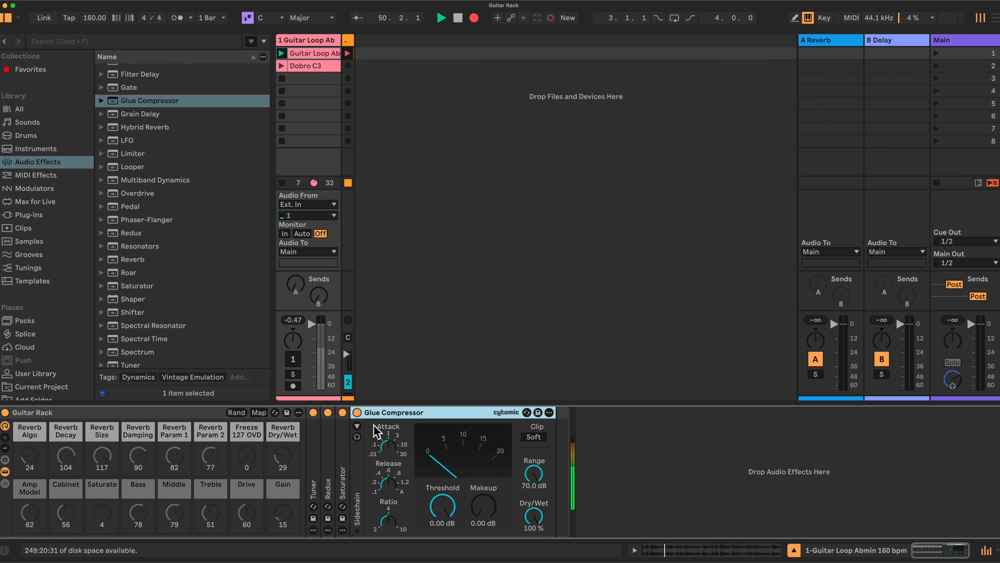
double_click(382, 413)
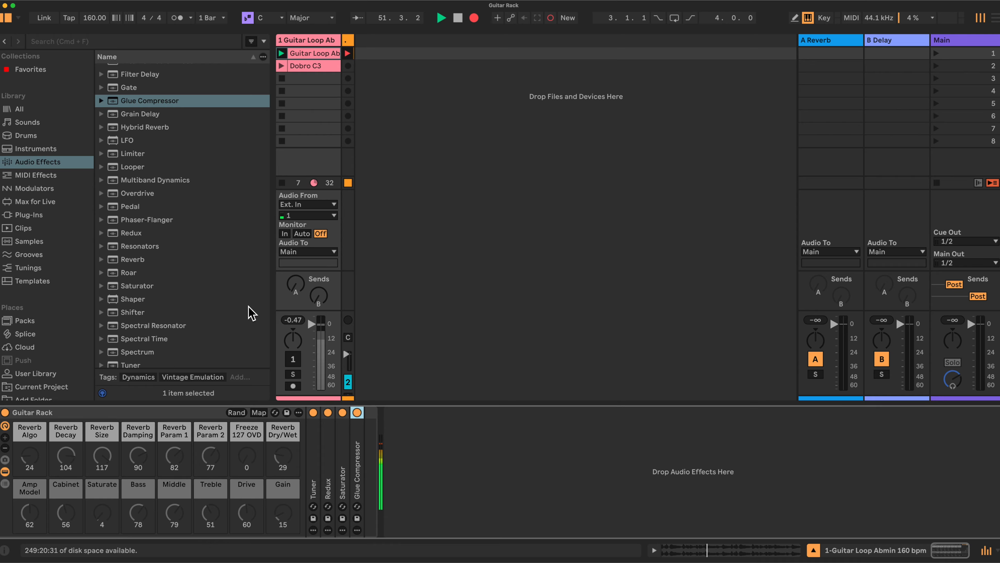
Step: Add Pedal and Amp after the Glue Compressor in the Guitar Rack, folding each device
left_click_drag(126, 211, 367, 445)
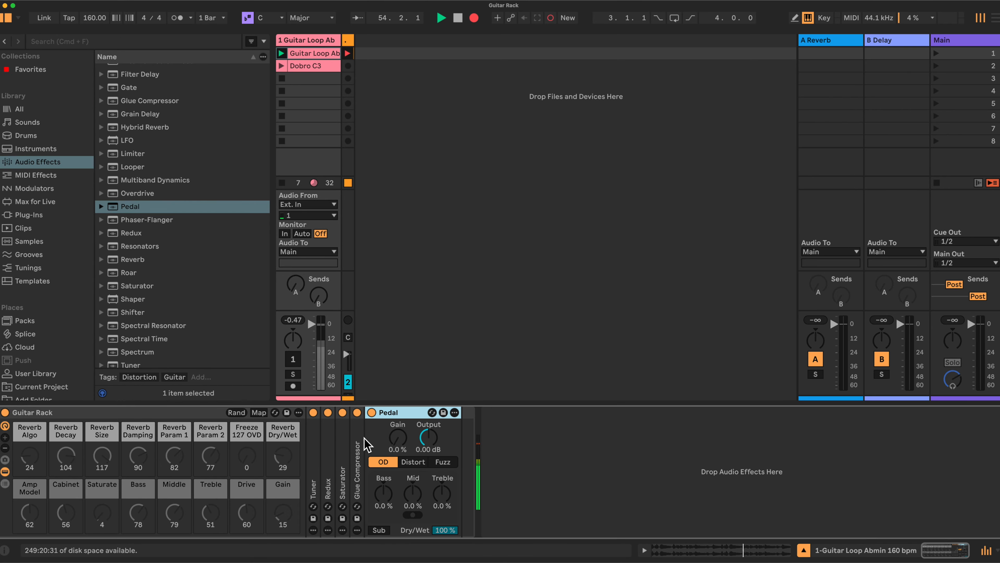
double_click(380, 414)
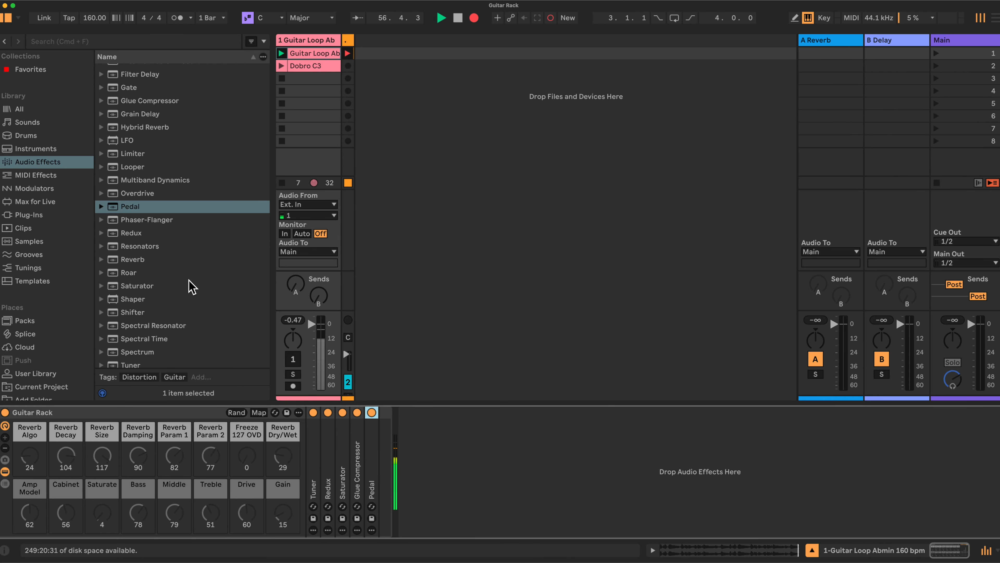
scroll(188, 285, "up", 8)
left_click_drag(128, 82, 382, 461)
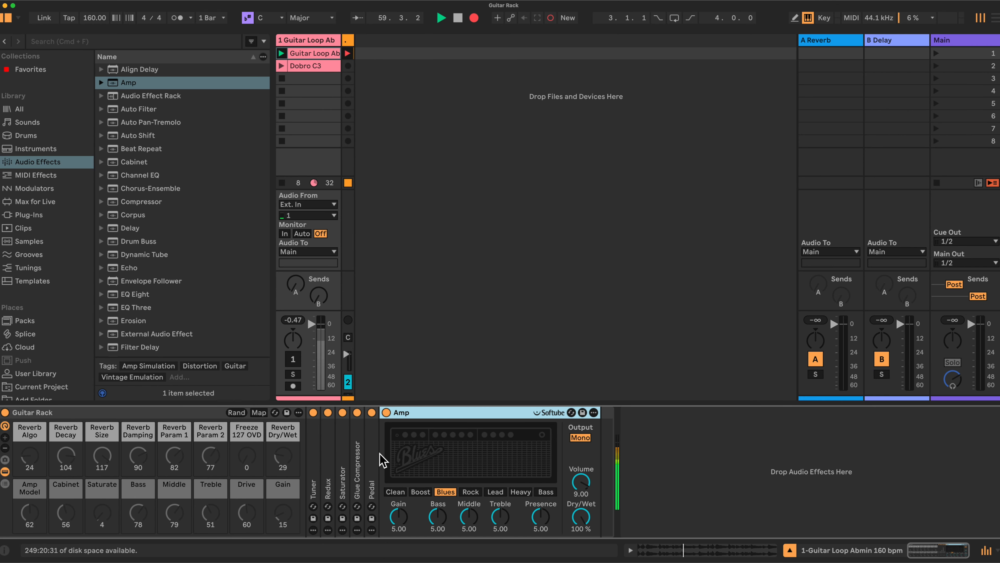
double_click(412, 414)
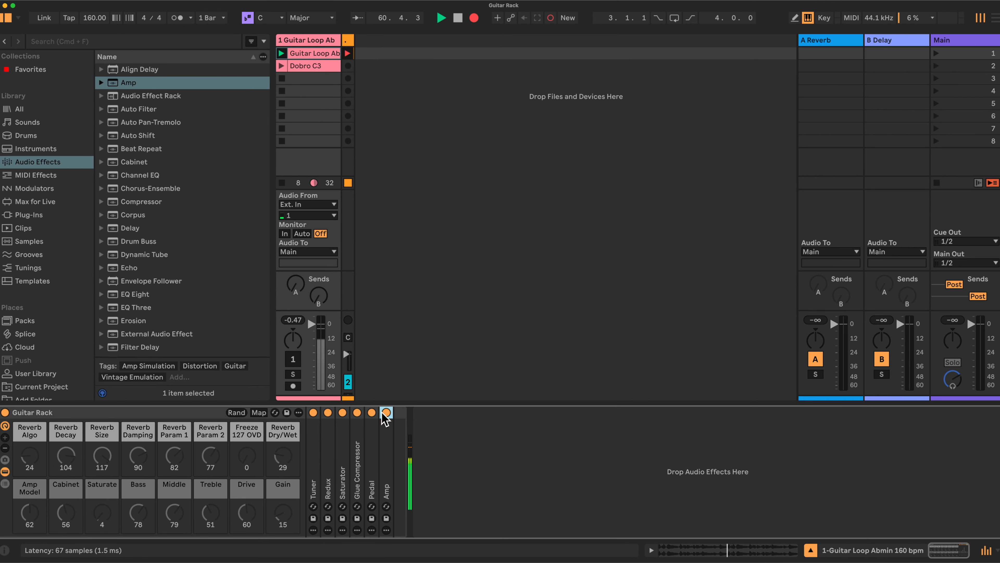
Step: Add Hybrid Reverb after the Amp in the Guitar Rack and fold it
scroll(157, 282, "down", 8)
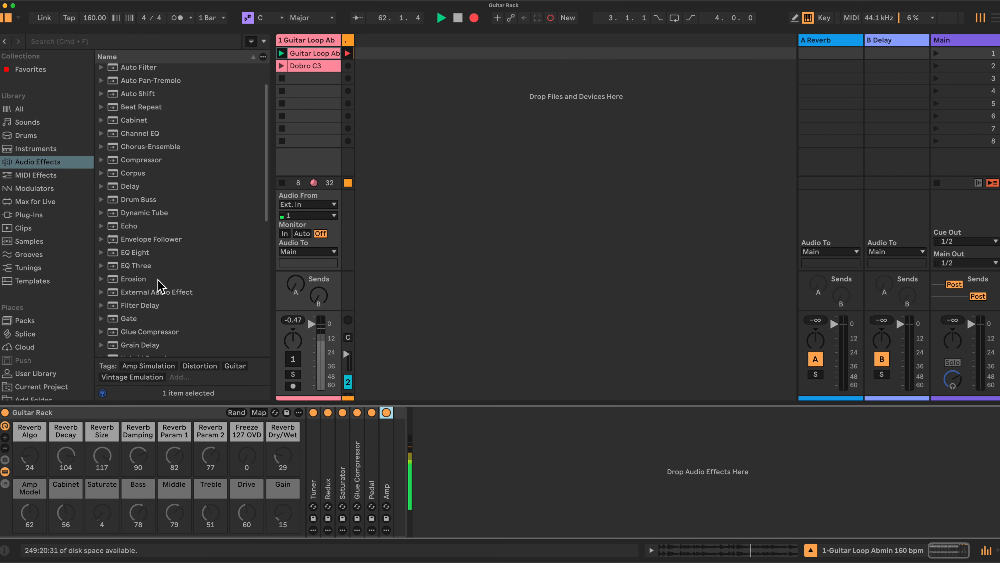
scroll(149, 272, "down", 2)
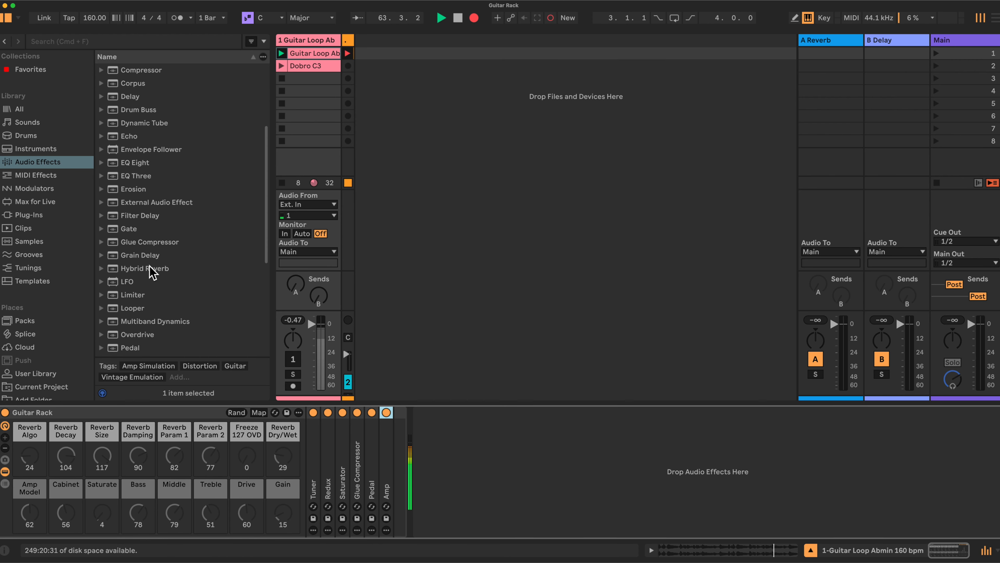
left_click_drag(133, 268, 417, 428)
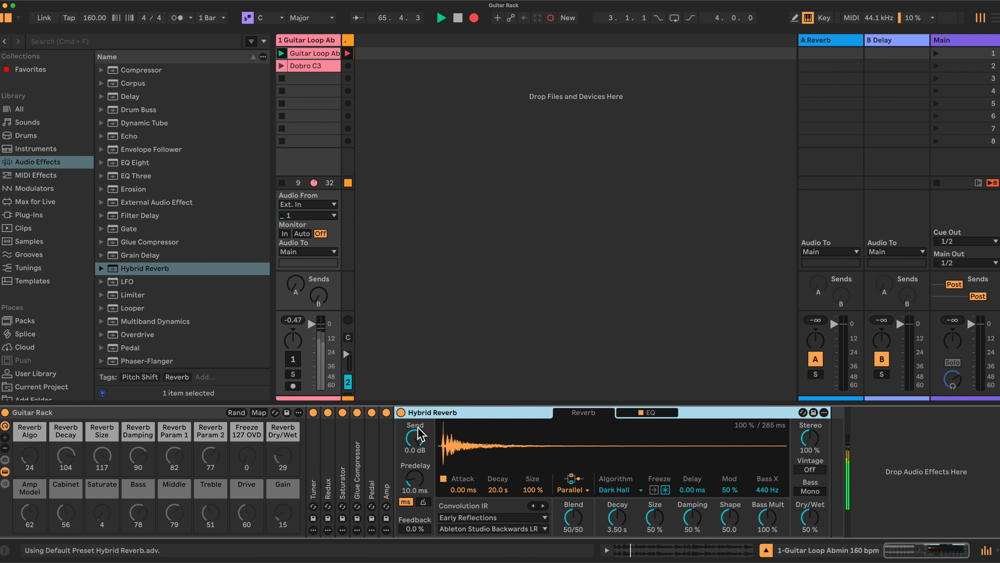
double_click(450, 413)
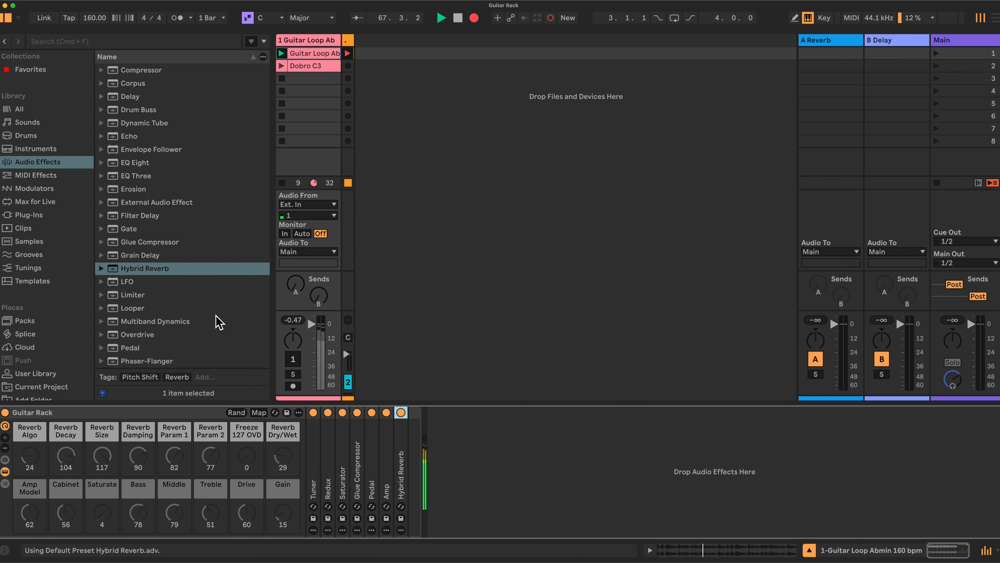
Step: Add Cabinet and Limiter at the end of the Guitar Rack's chain and fold both devices
scroll(212, 320, "up", 5)
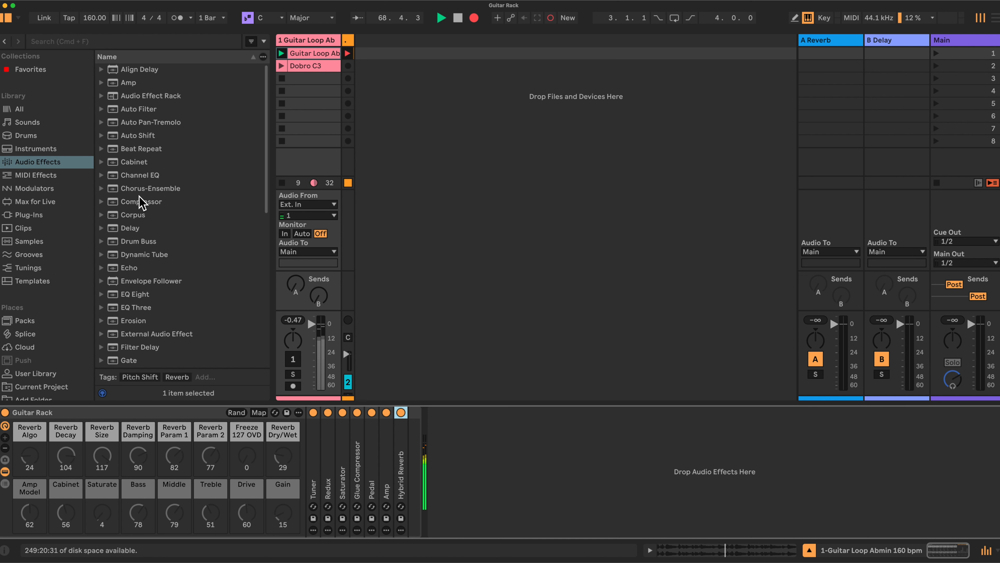
left_click_drag(134, 164, 410, 467)
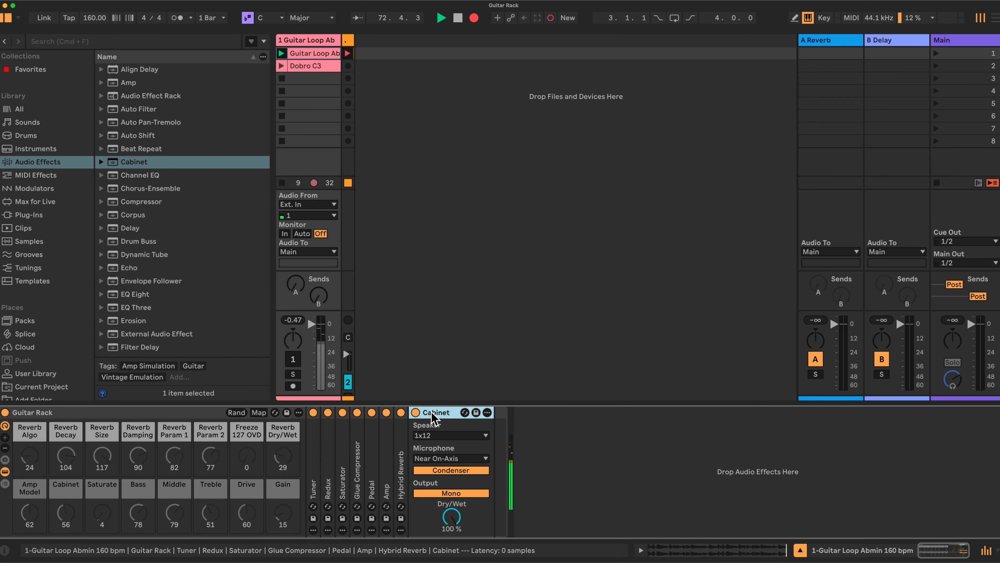
scroll(226, 314, "down", 1)
scroll(226, 313, "down", 10)
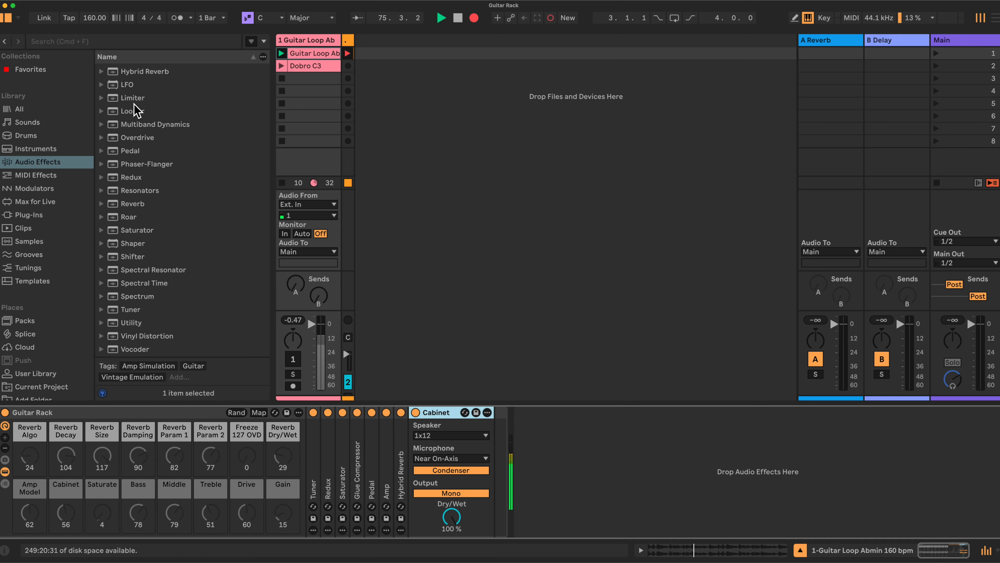
mouse_move(126, 98)
left_mouse_down()
mouse_move(196, 139)
mouse_move(487, 420)
mouse_move(496, 465)
left_mouse_up()
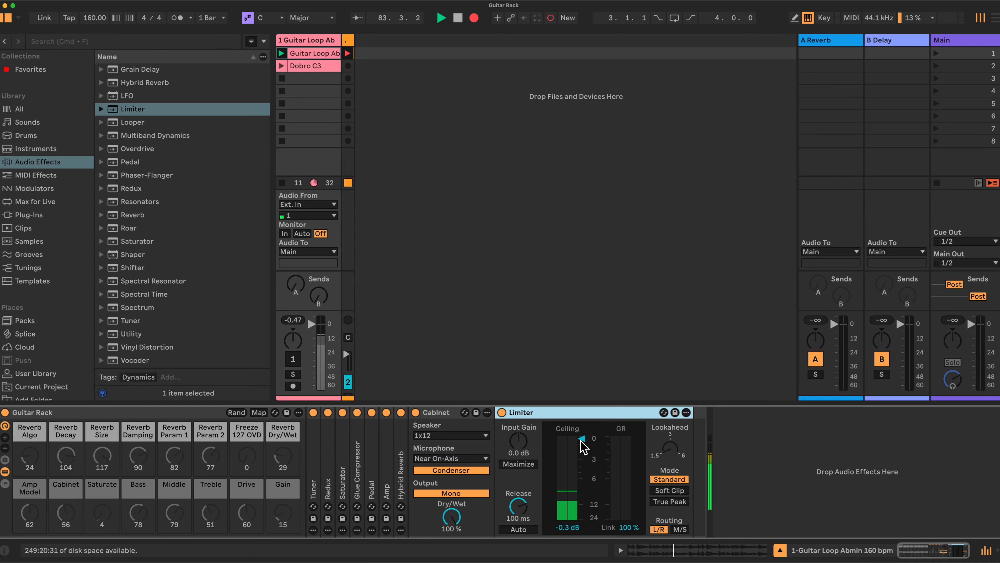
double_click(567, 414)
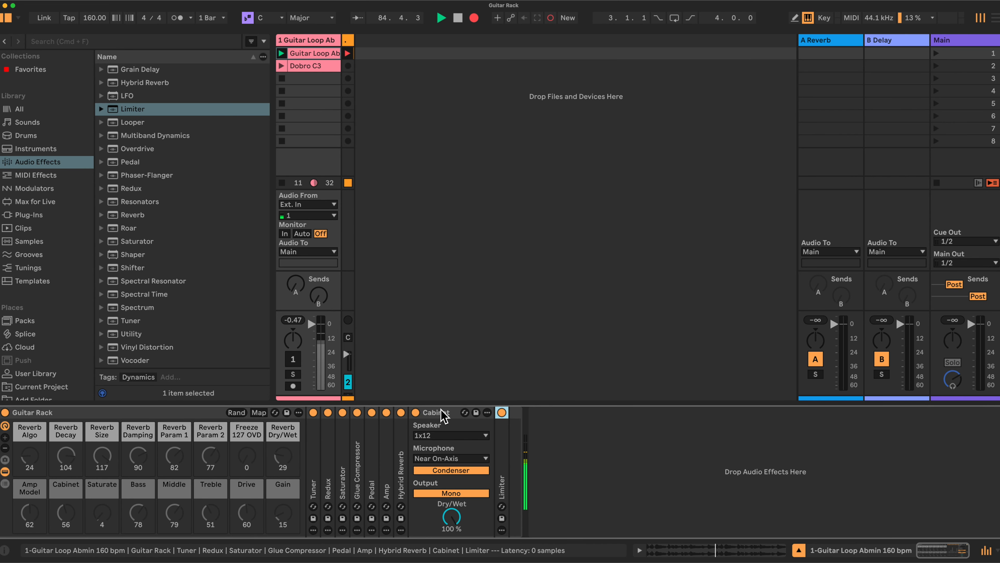
double_click(440, 413)
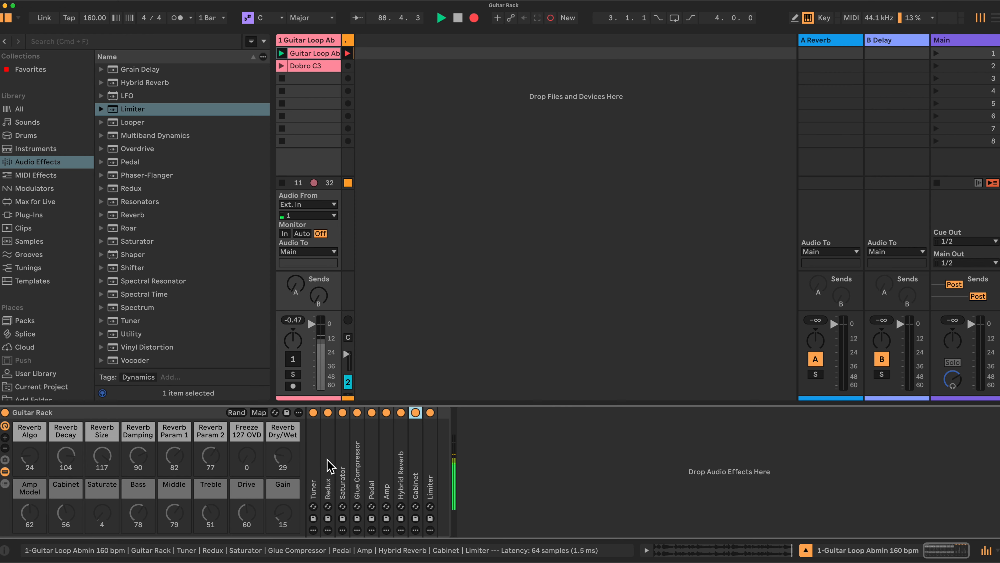
Step: Unfold the Saturator to review its default settings and fold it again
double_click(343, 463)
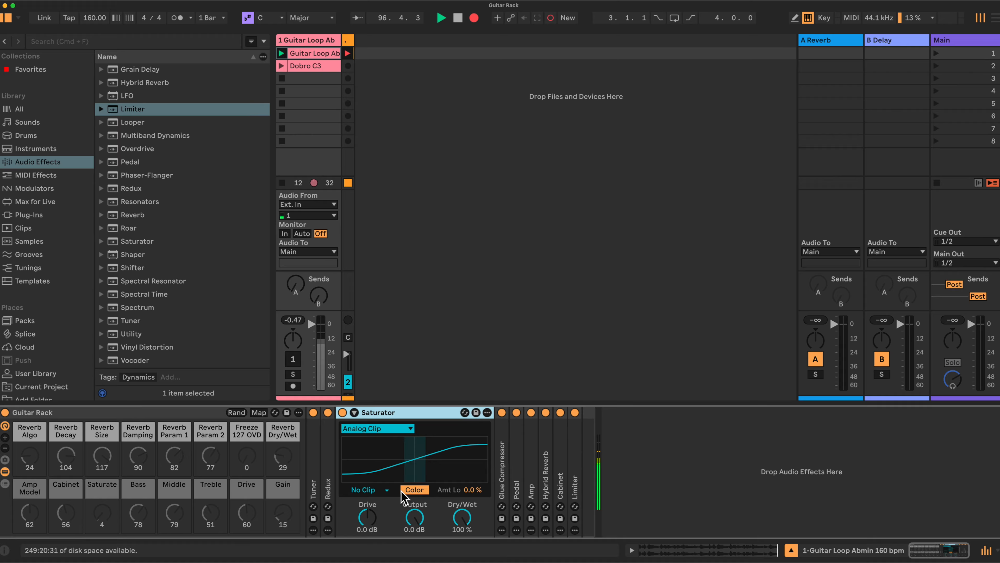
double_click(406, 412)
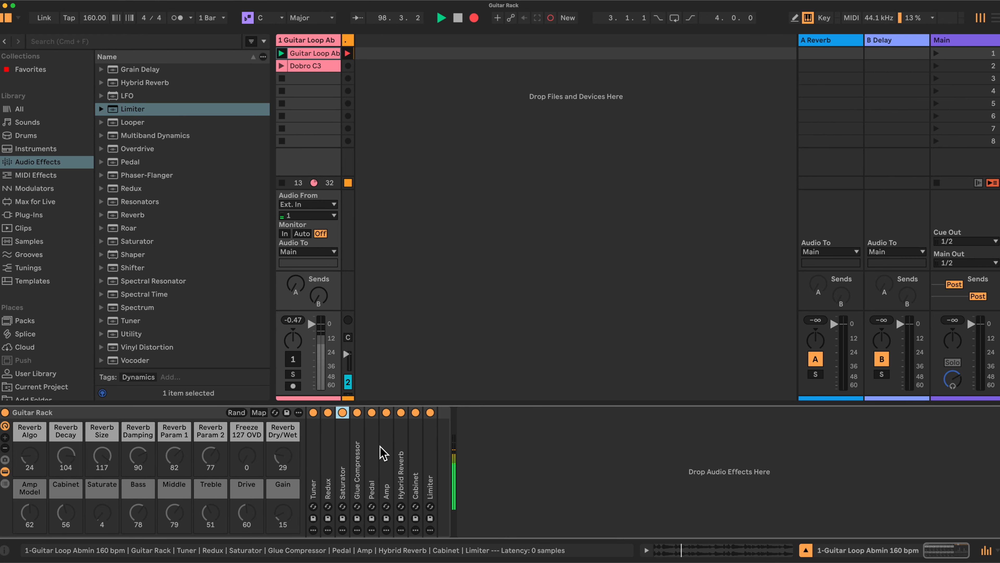
Step: Enable Soft clipping on the Glue Compressor, set its threshold to -17 dB and makeup to 6 dB, and fold it
double_click(357, 464)
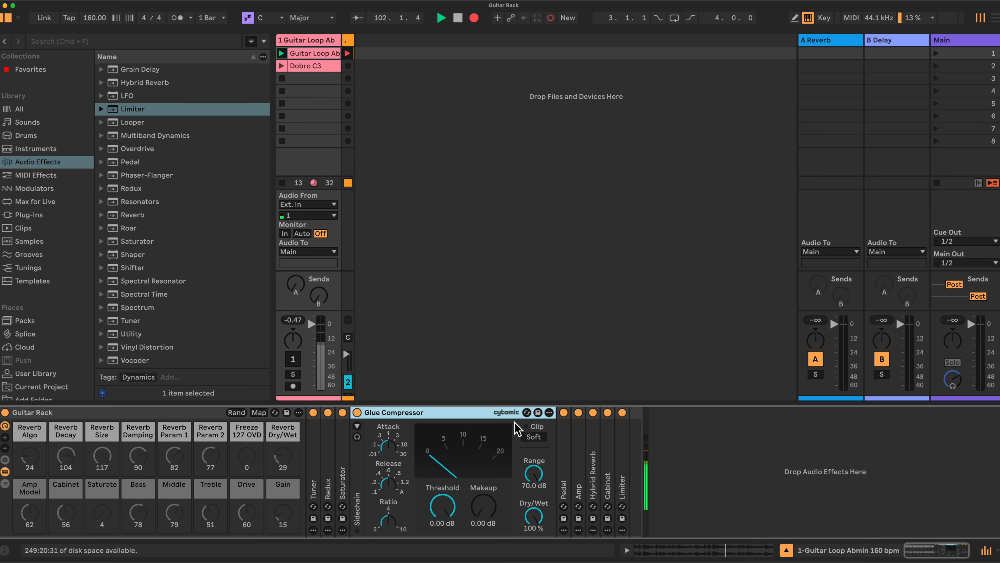
left_click(534, 437)
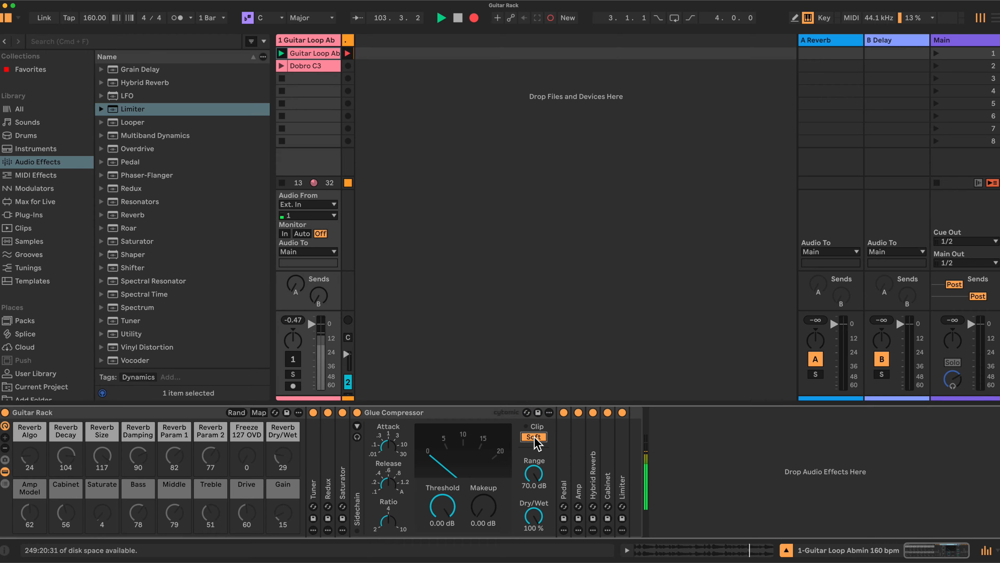
left_click(443, 525)
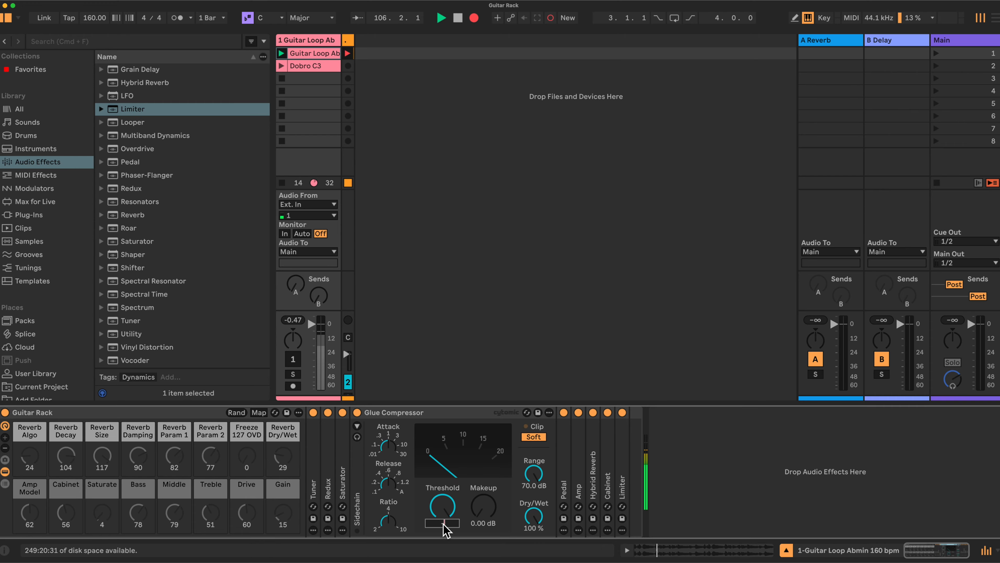
key("Return")
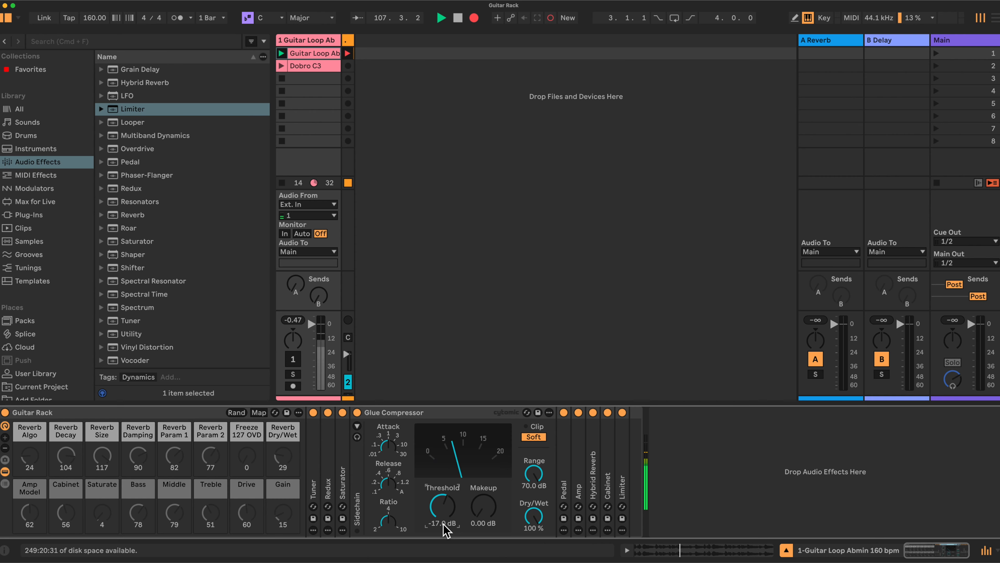
left_click(482, 524)
type("6")
key("Return")
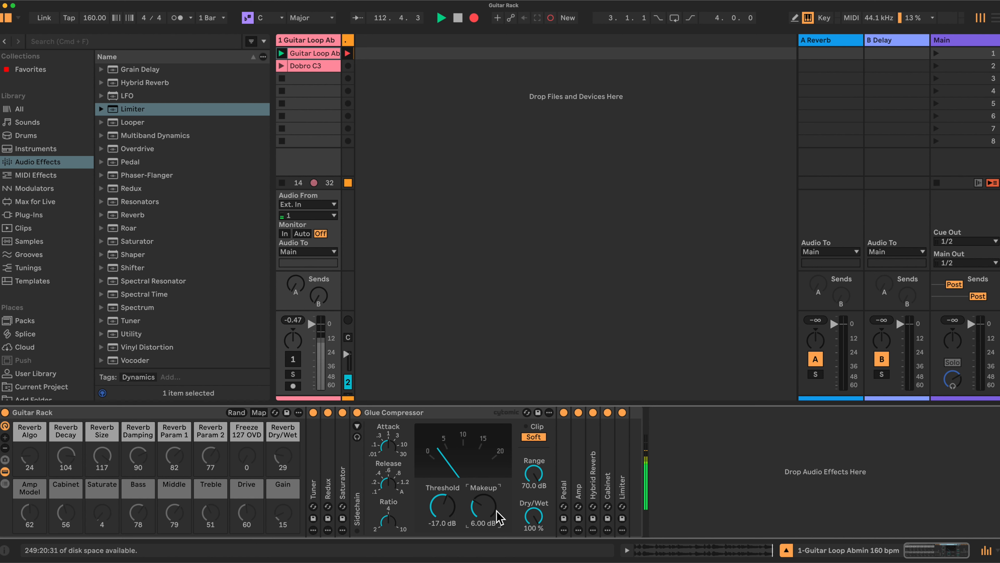
left_click(439, 416)
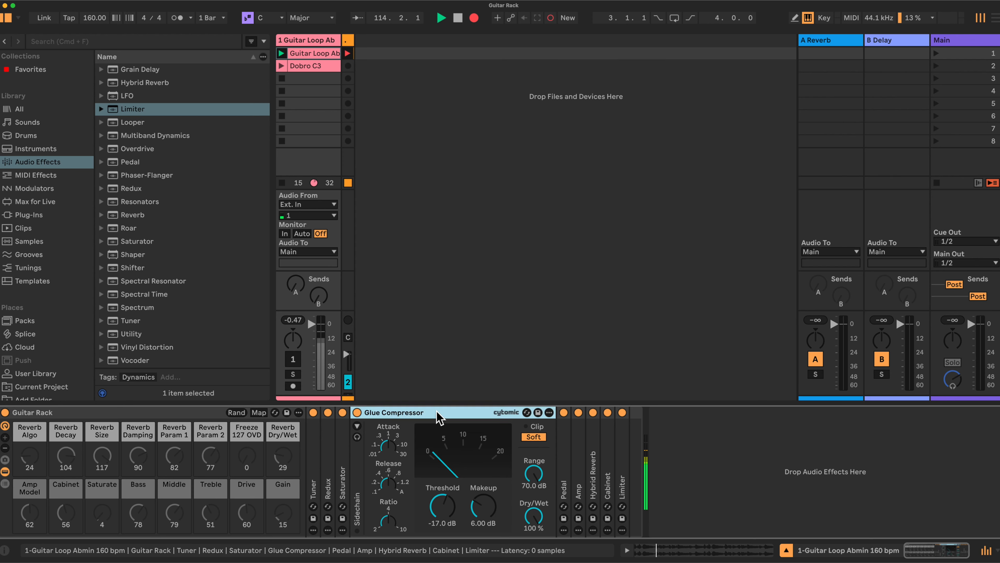
double_click(439, 417)
Step: Unfold the Pedal and the Amp in turn to review their default settings, folding each again
double_click(372, 471)
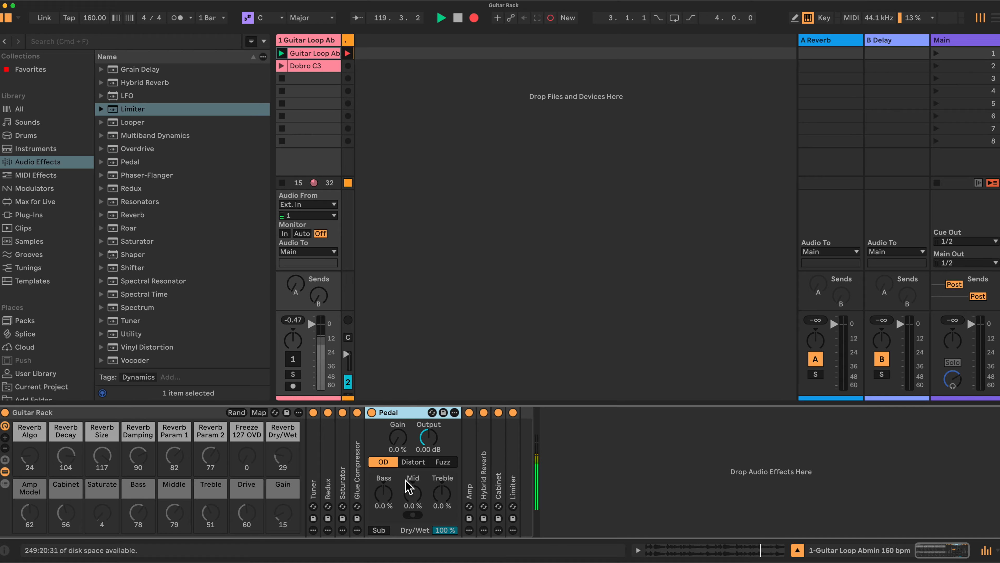
double_click(406, 417)
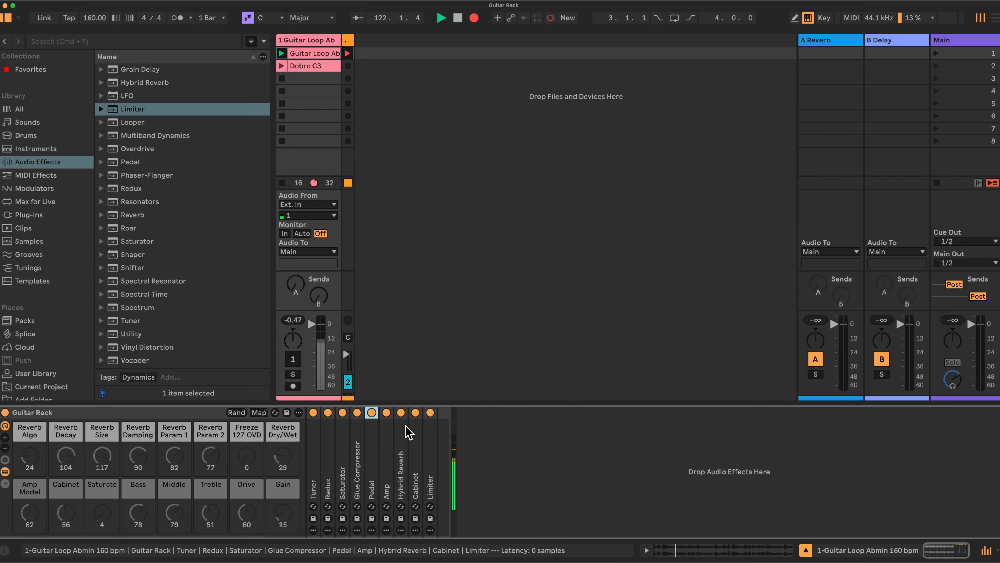
double_click(384, 467)
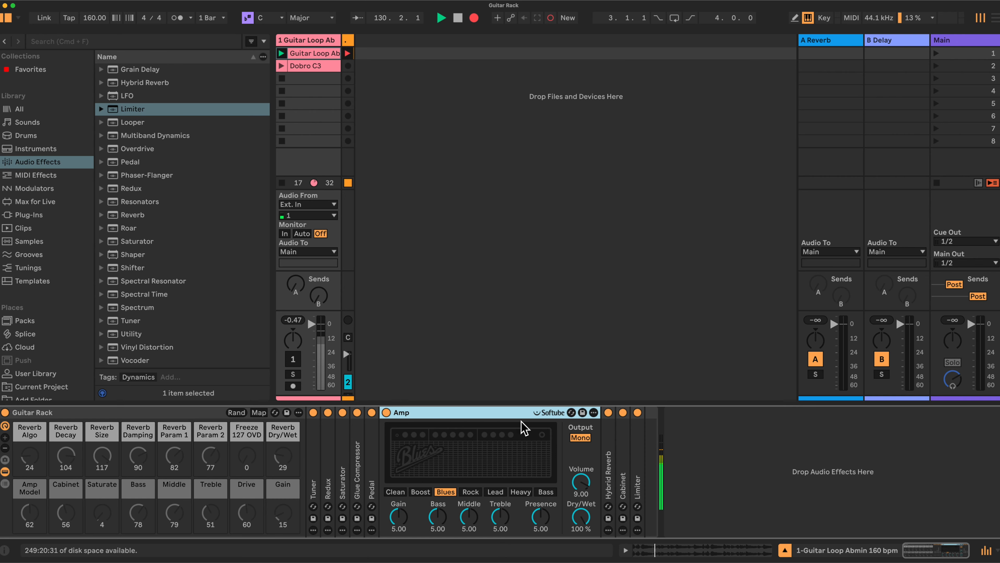
double_click(459, 414)
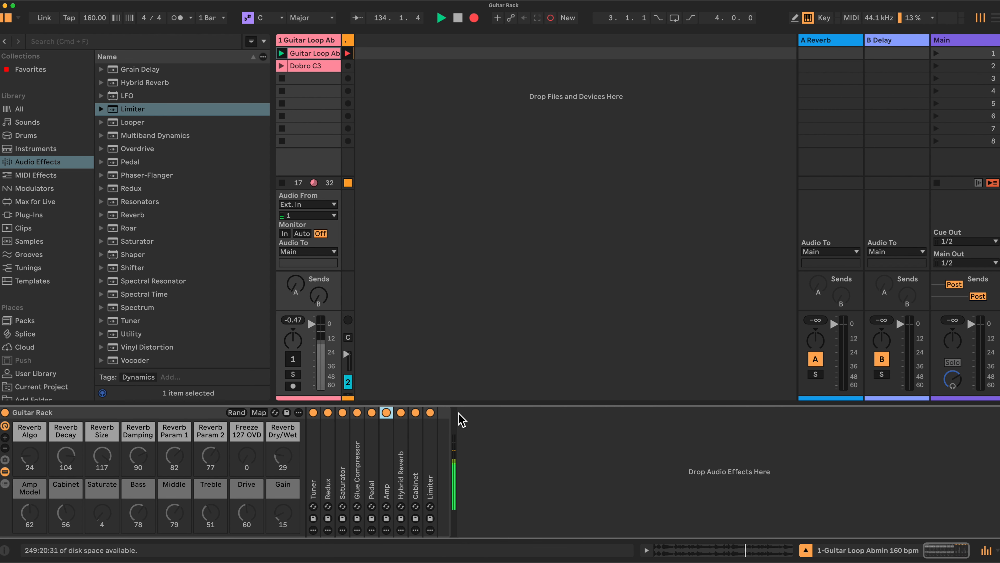
Step: Unfold the Hybrid Reverb, set its predelay to 5 ms and switch its routing from Parallel to Algorithm
left_click(402, 463)
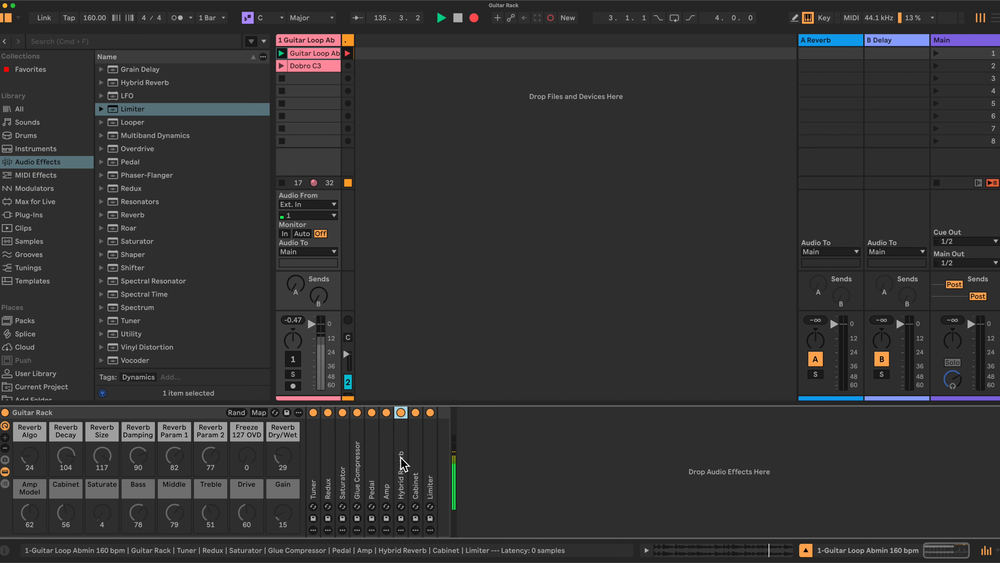
double_click(401, 462)
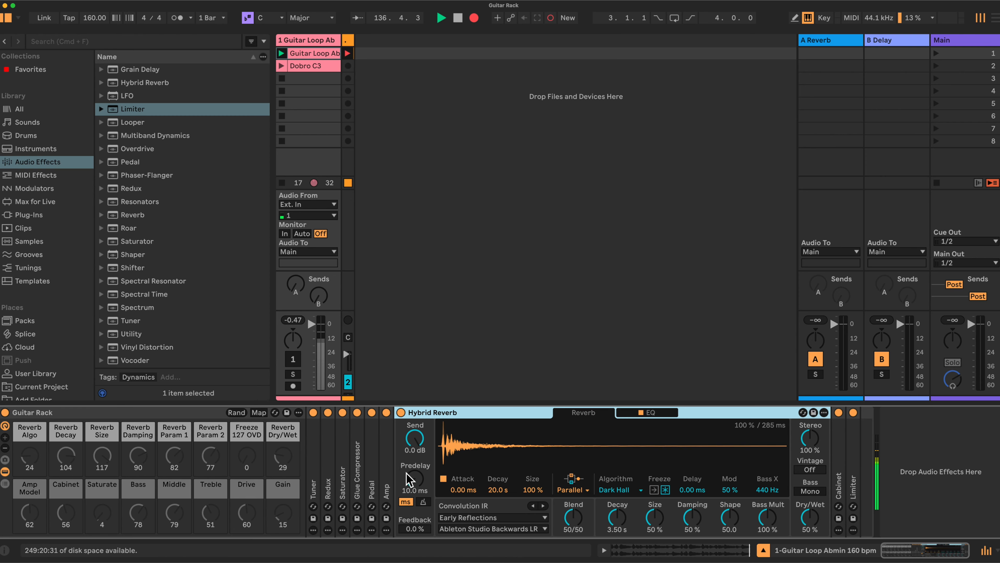
left_click(414, 493)
type("5")
key("Return")
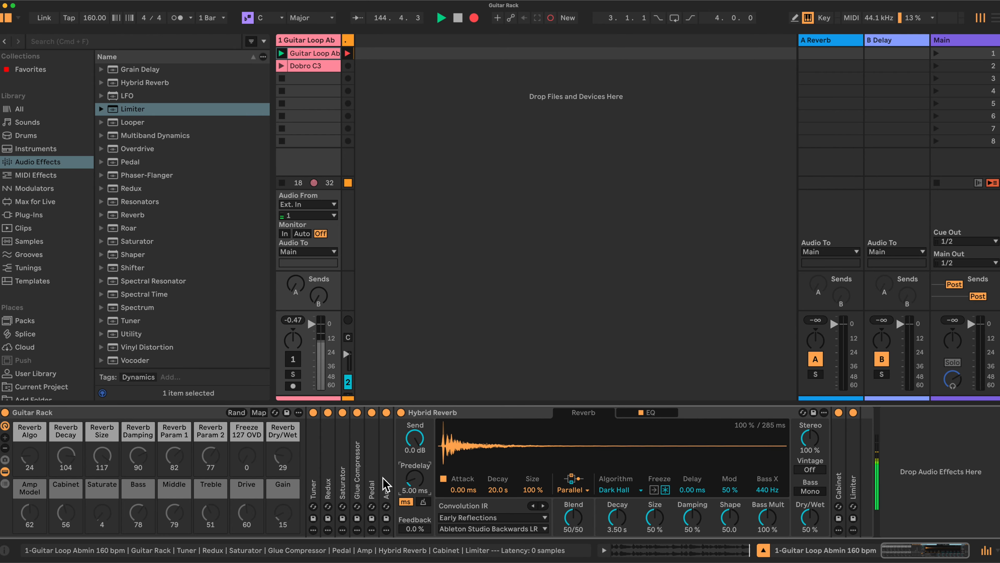
left_click(588, 491)
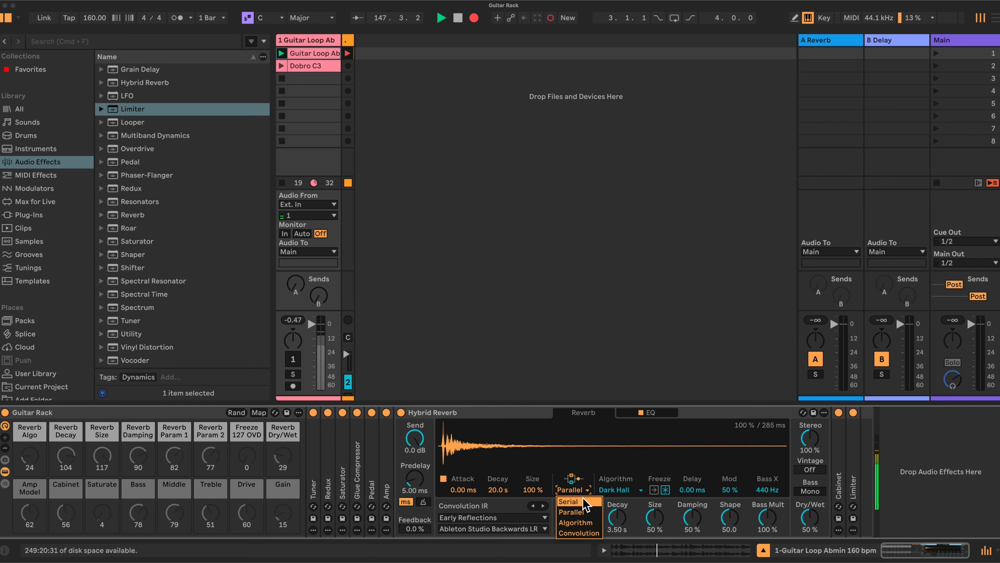
left_click(580, 522)
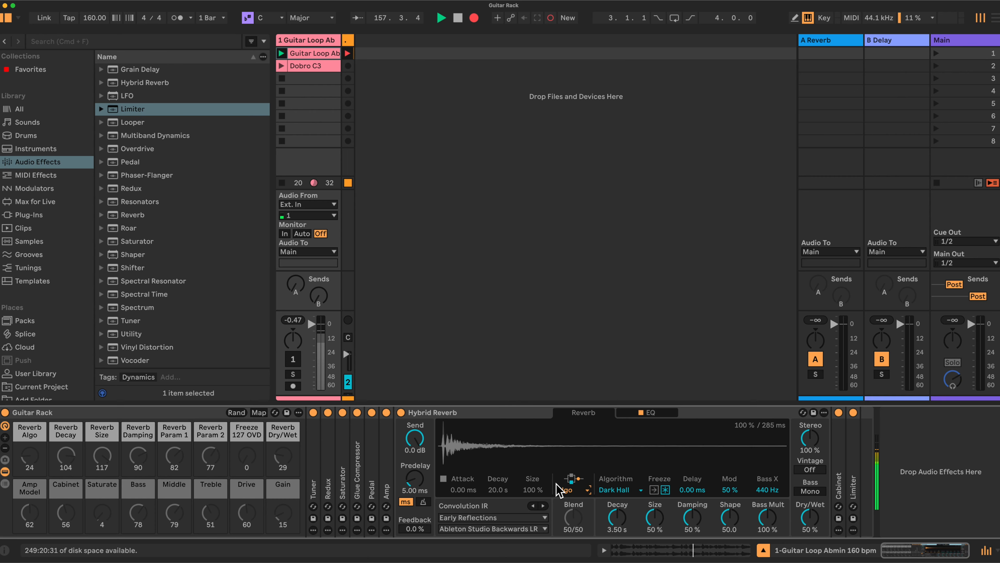
Step: Set the Hybrid Reverb's Stereo width to 0 % and fold the device
left_click_drag(811, 436, 811, 453)
double_click(518, 413)
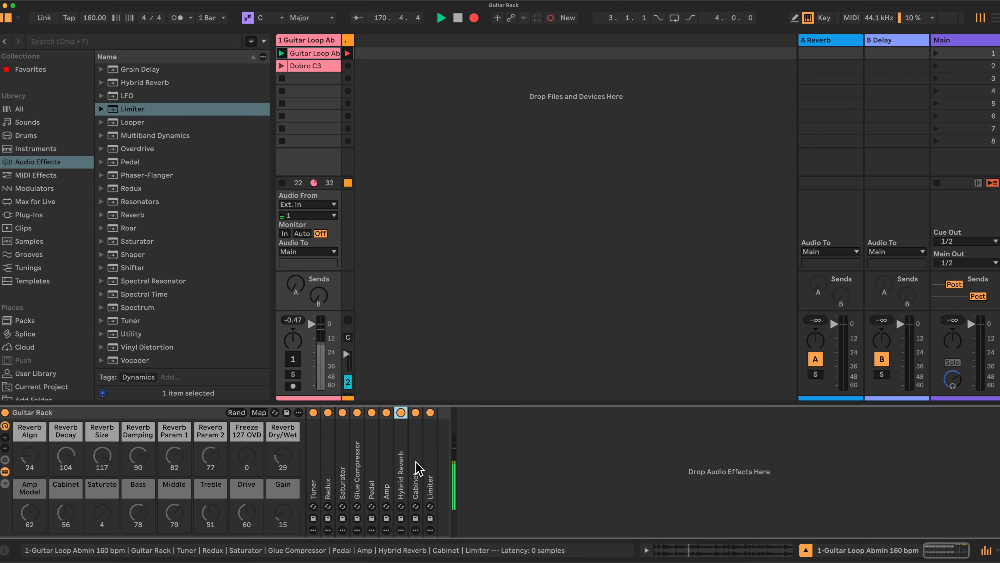
Step: Unfold the Cabinet and the Redux to review their default settings, then fold the Redux again
double_click(419, 469)
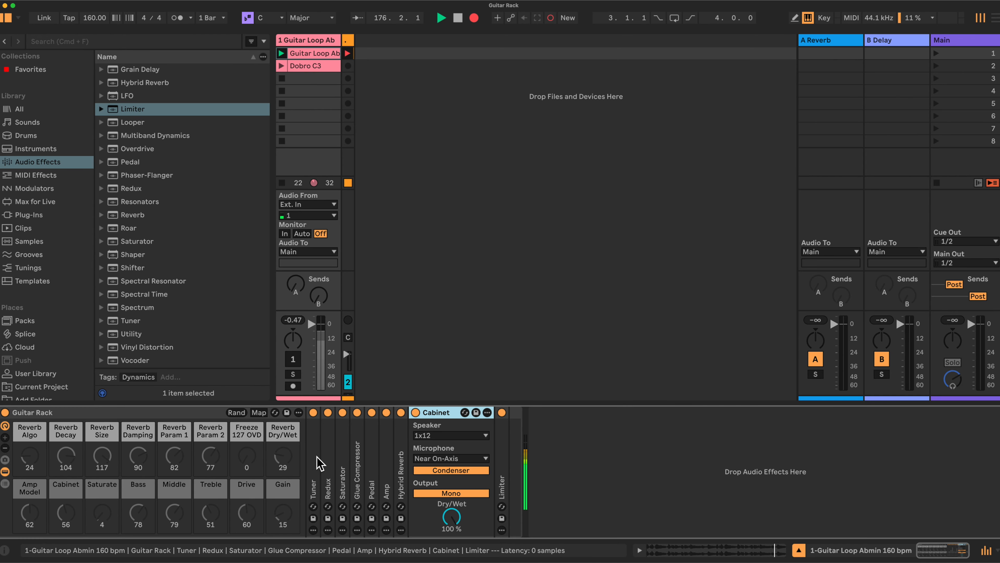
double_click(328, 459)
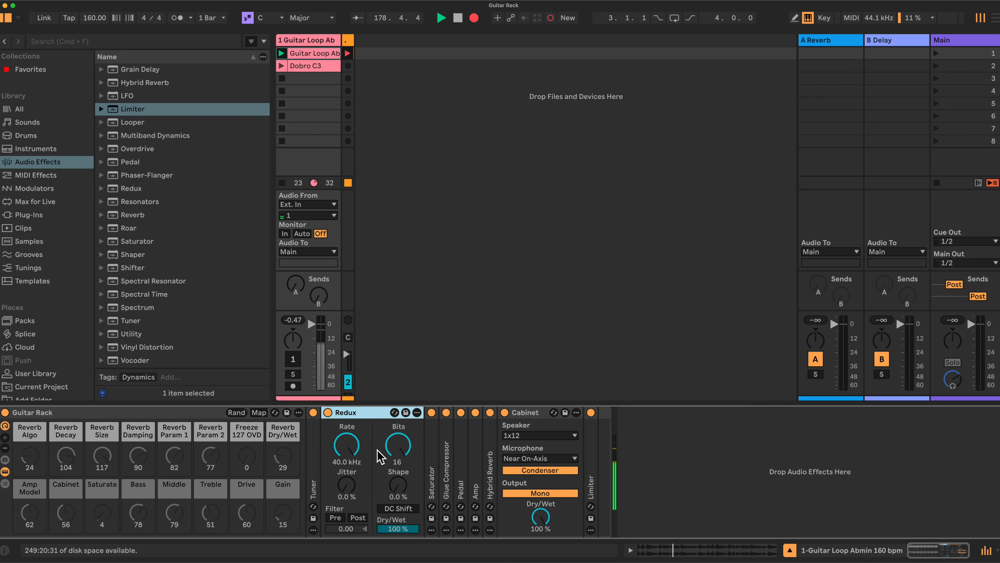
double_click(359, 412)
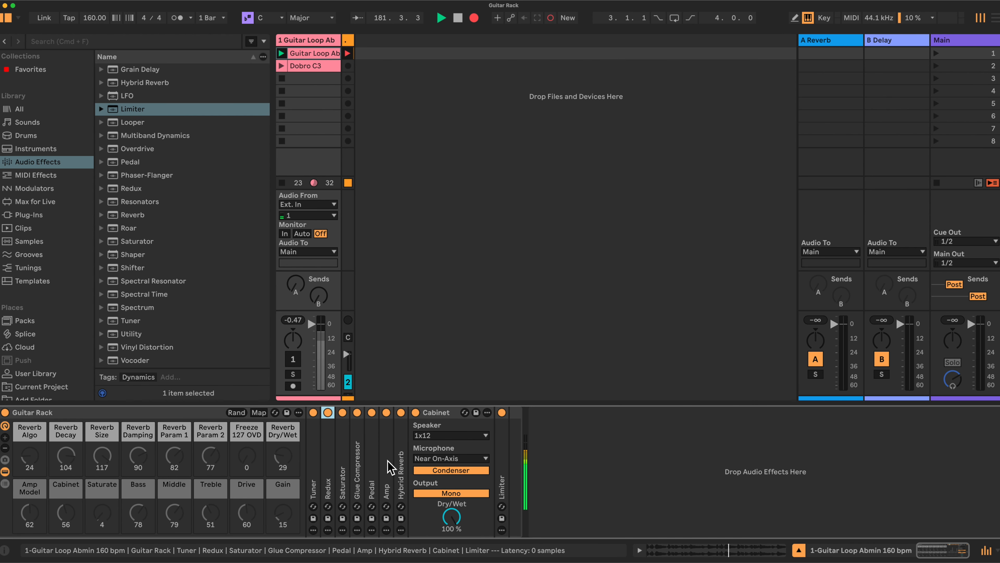
Step: Unfold the Hybrid Reverb, enable macro mapping on the Guitar Rack, and map the Algorithm parameter to the Reverb Algo macro
left_click(402, 462)
double_click(402, 462)
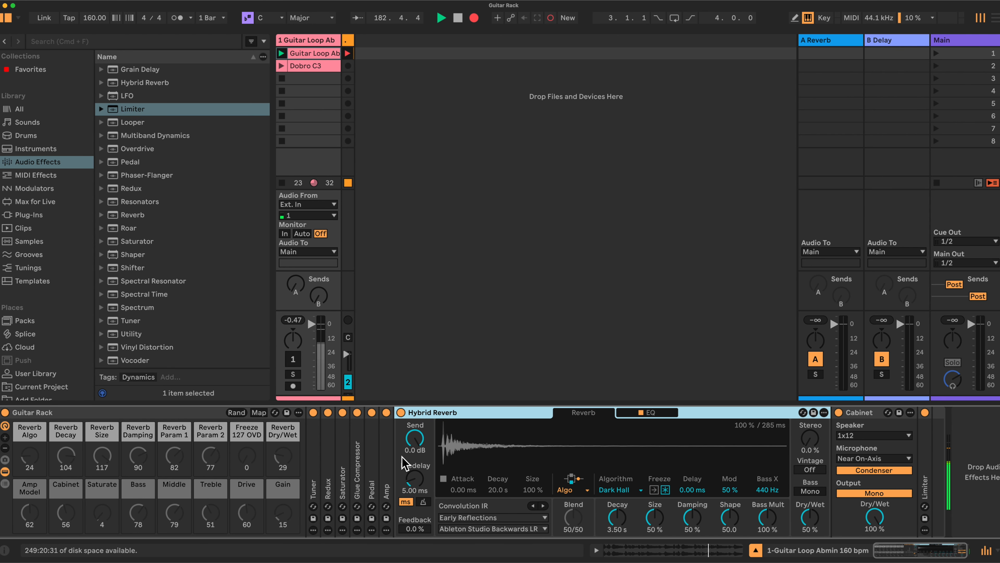
left_click(259, 413)
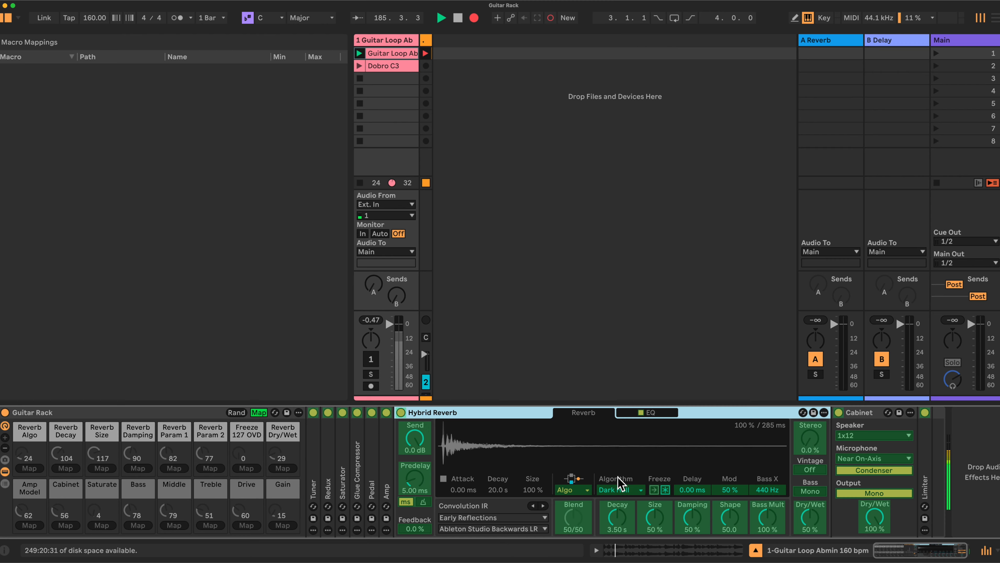
left_click(621, 492)
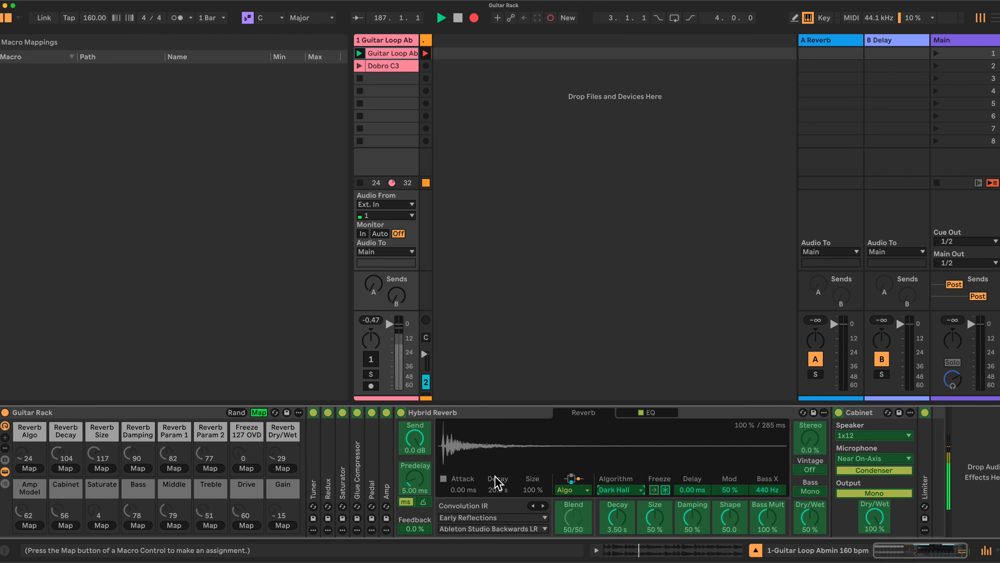
left_click(29, 468)
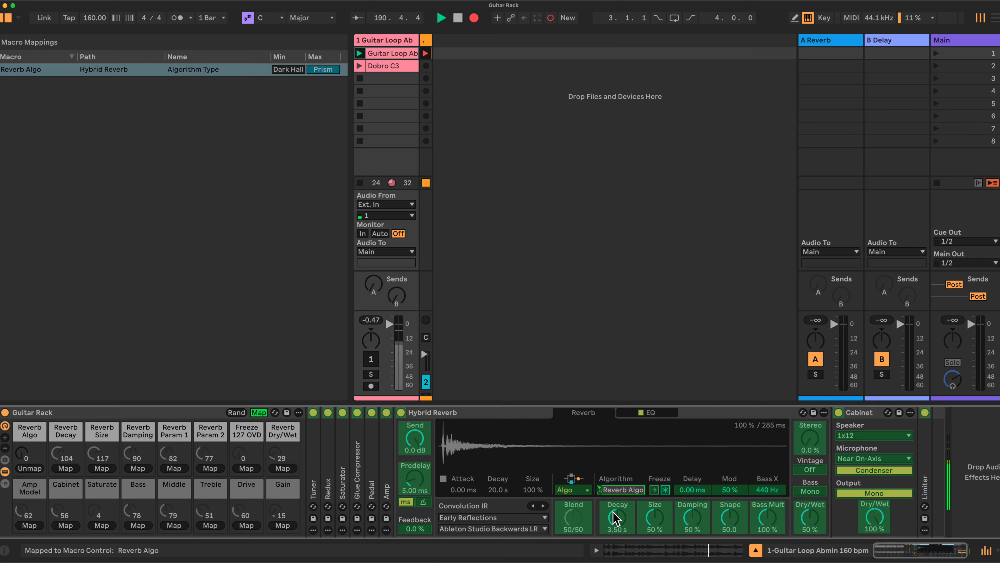
Step: Map the Hybrid Reverb's Decay, Size and Damping to the Reverb Decay, Reverb Size and Reverb Damping macros respectively
left_click(617, 521)
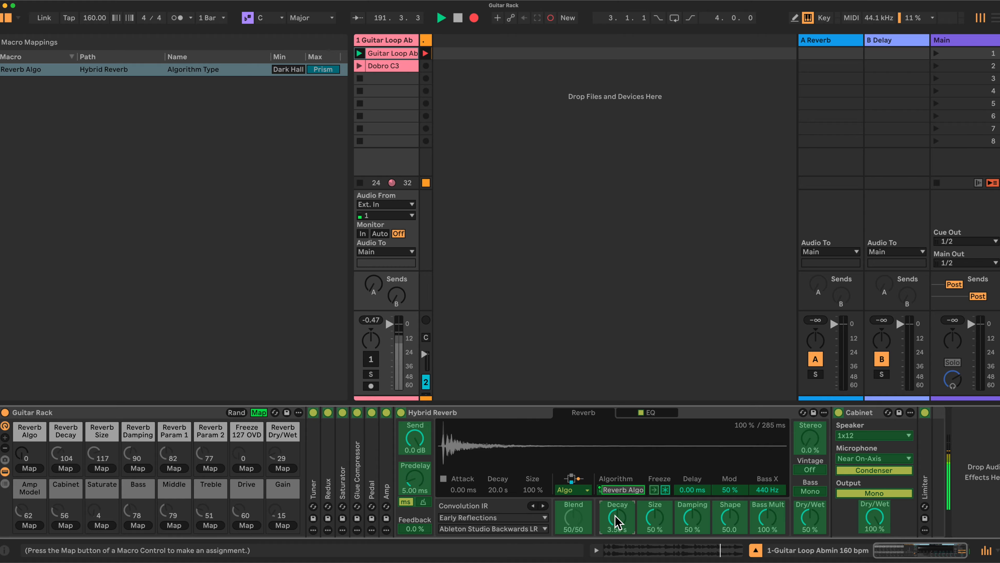
left_click(65, 469)
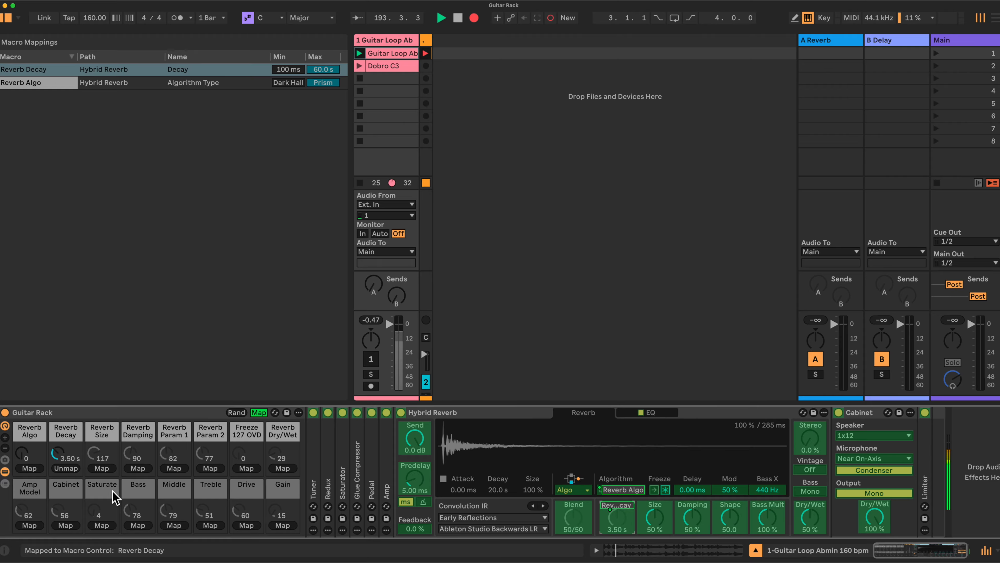
left_click(655, 517)
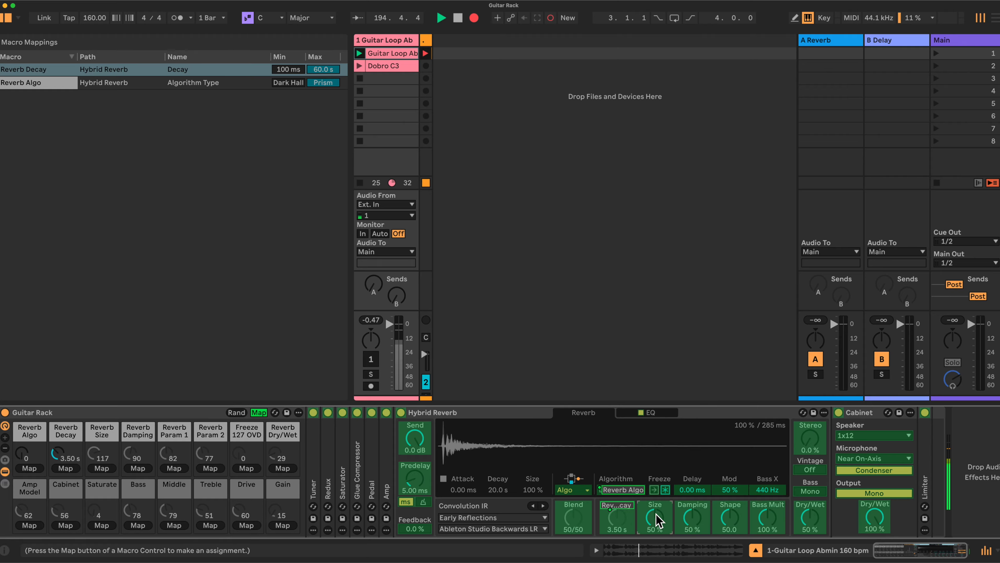
left_click(106, 468)
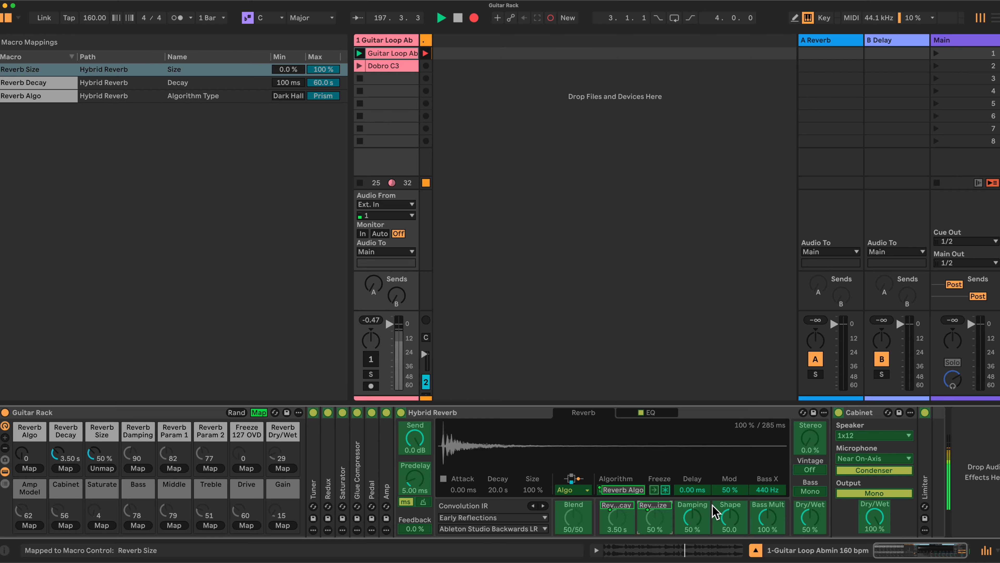
left_click(695, 519)
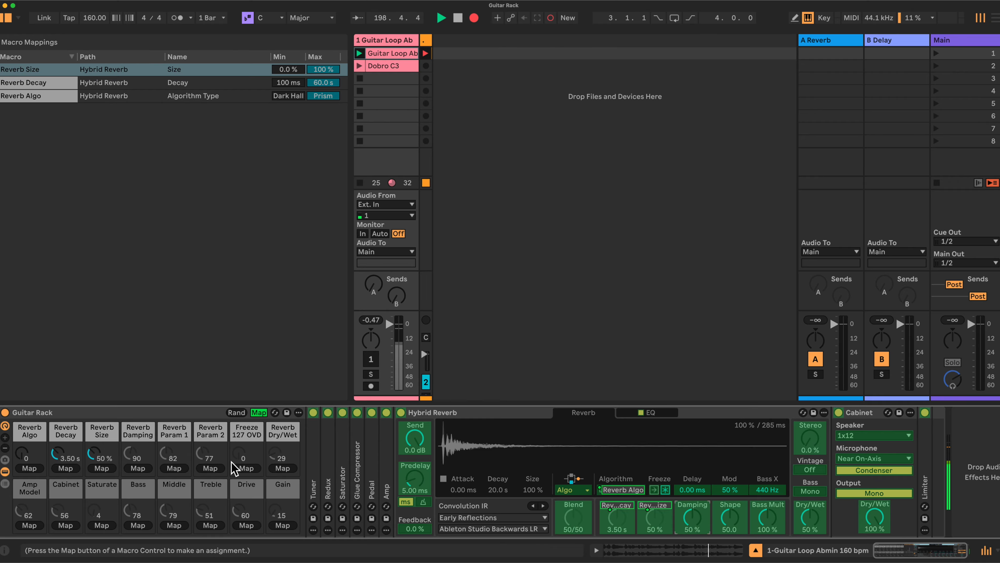
left_click(146, 468)
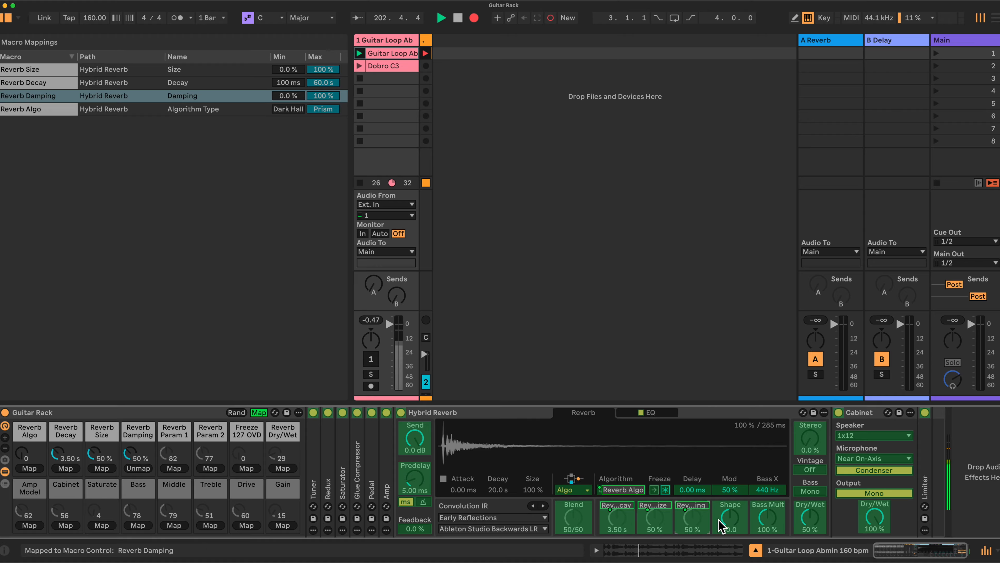
Step: Map the Dark Hall algorithm's Shape to the Reverb Param 1 macro and its Bass Mult to Reverb Param 2
left_click(730, 519)
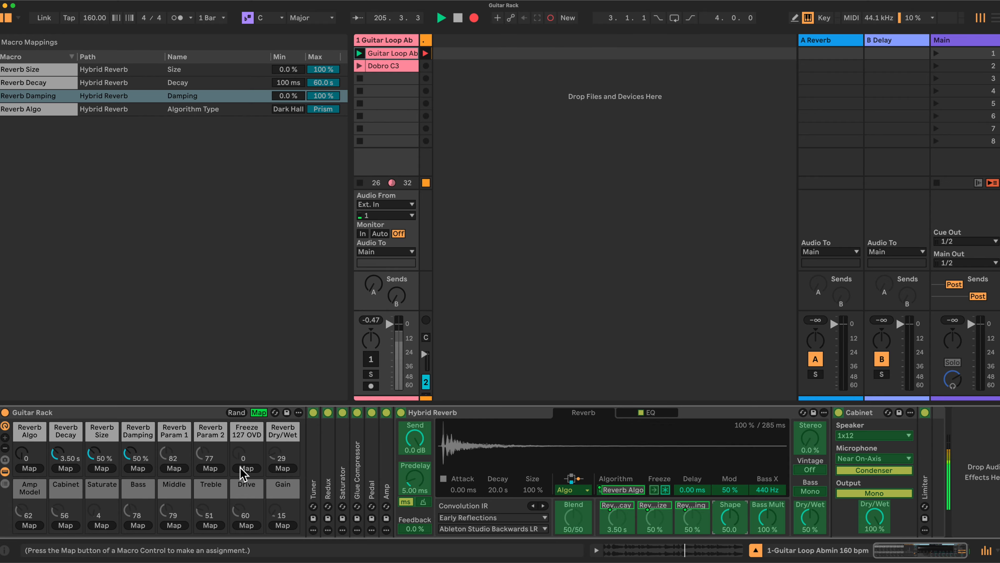
left_click(175, 468)
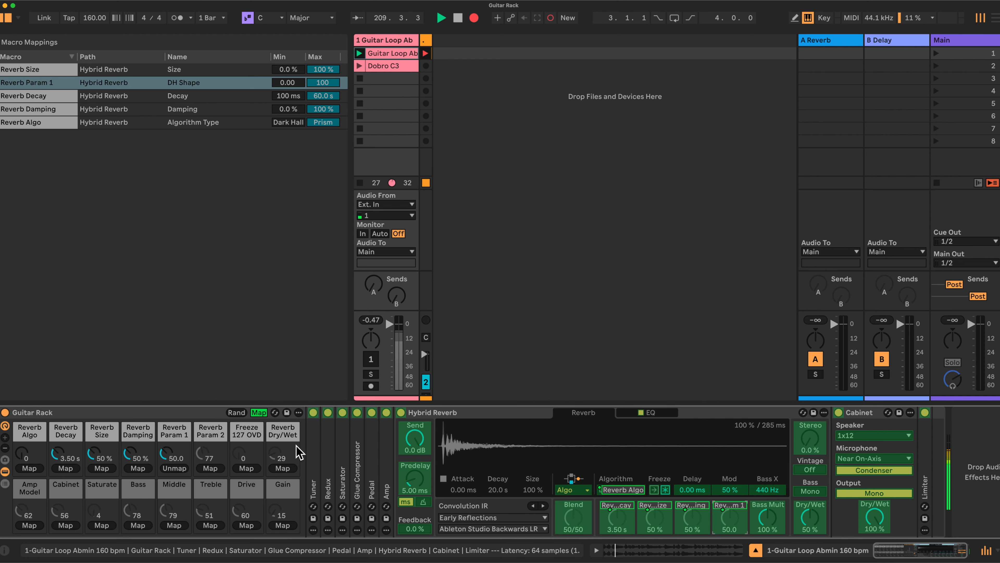
left_click(773, 528)
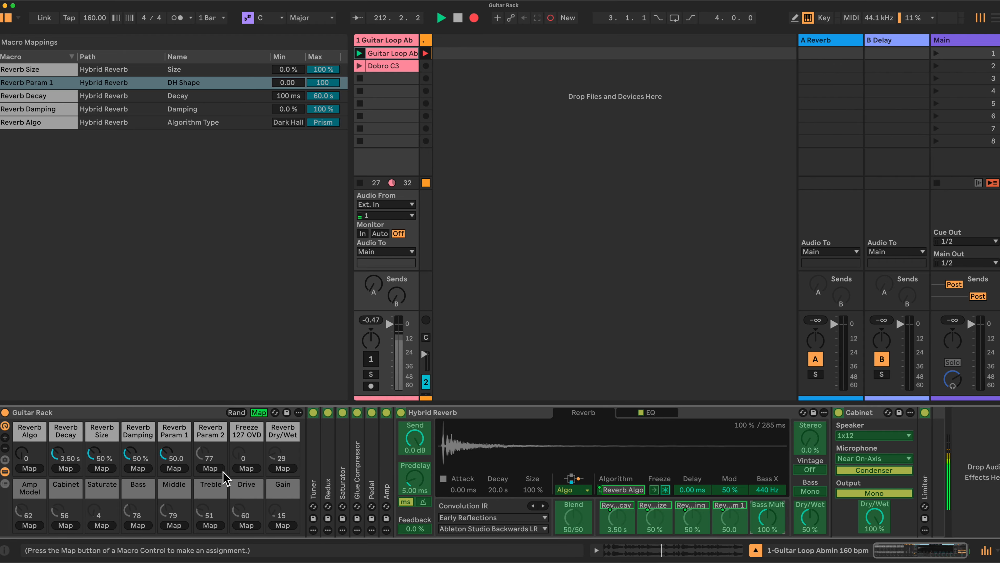
left_click(213, 466)
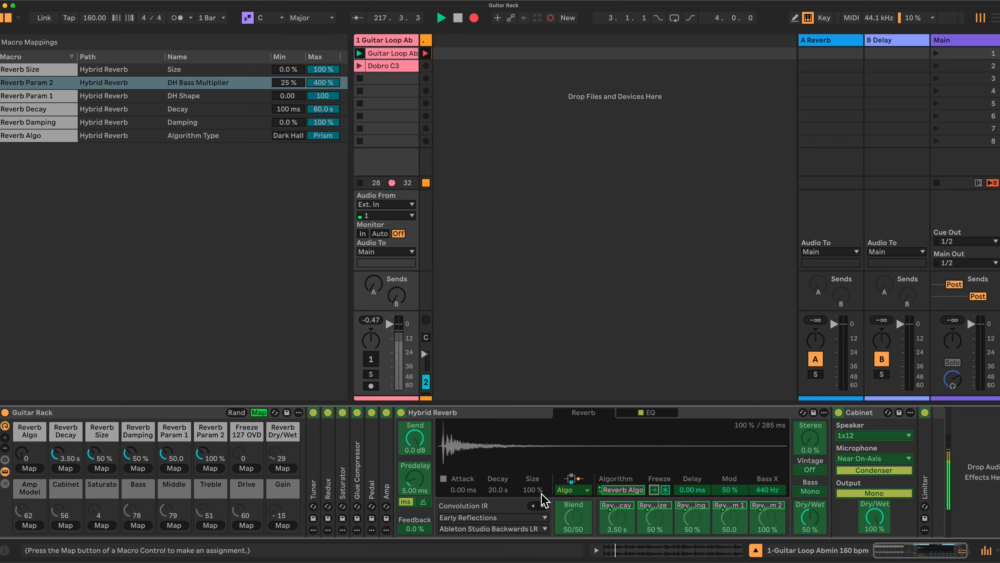
Step: Map the Hybrid Reverb's Freeze In and Freeze to the Freeze 127 OVD macro, and its Dry/Wet to the Reverb Dry/Wet macro
left_click(246, 468)
left_click(665, 489)
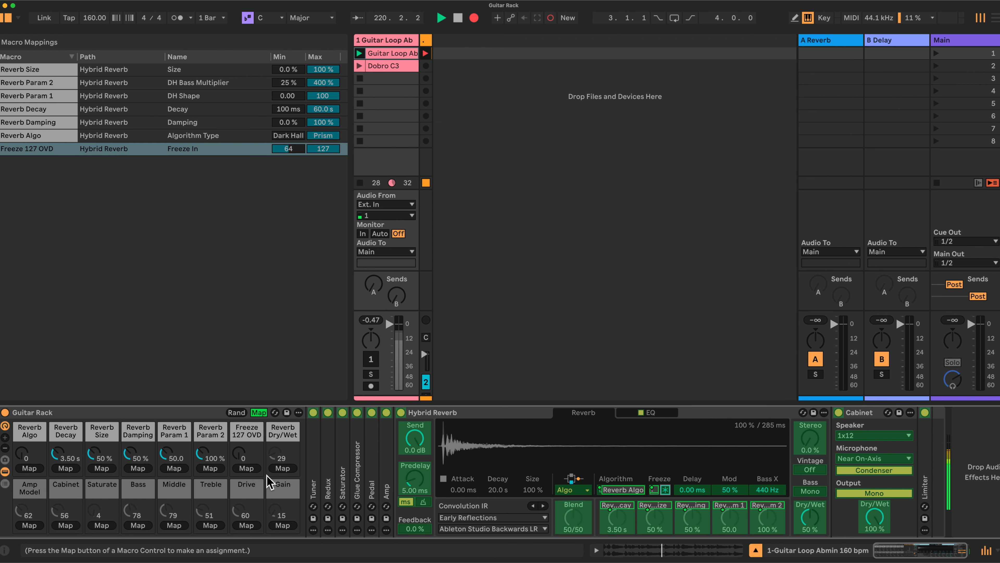
left_click(246, 470)
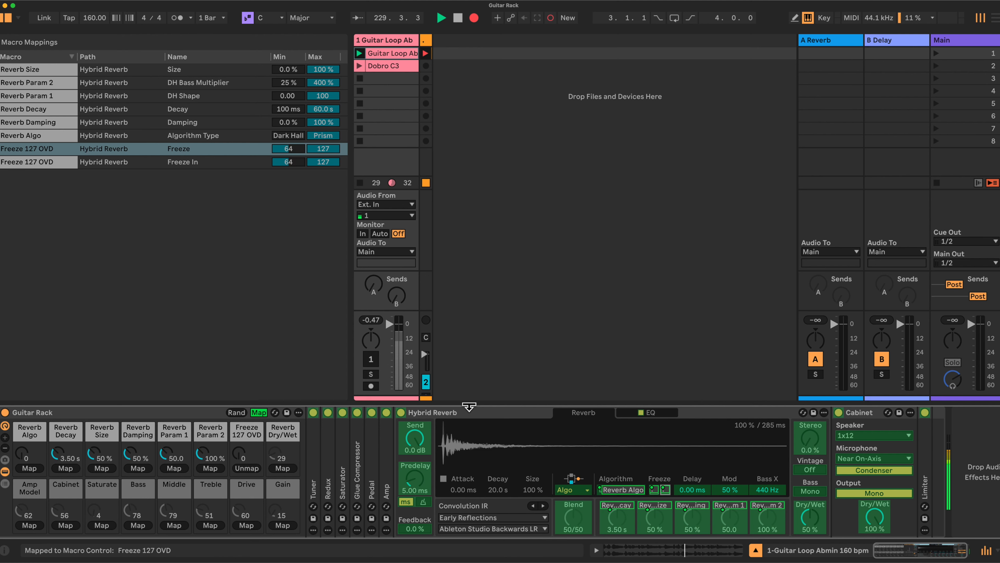
left_click(810, 516)
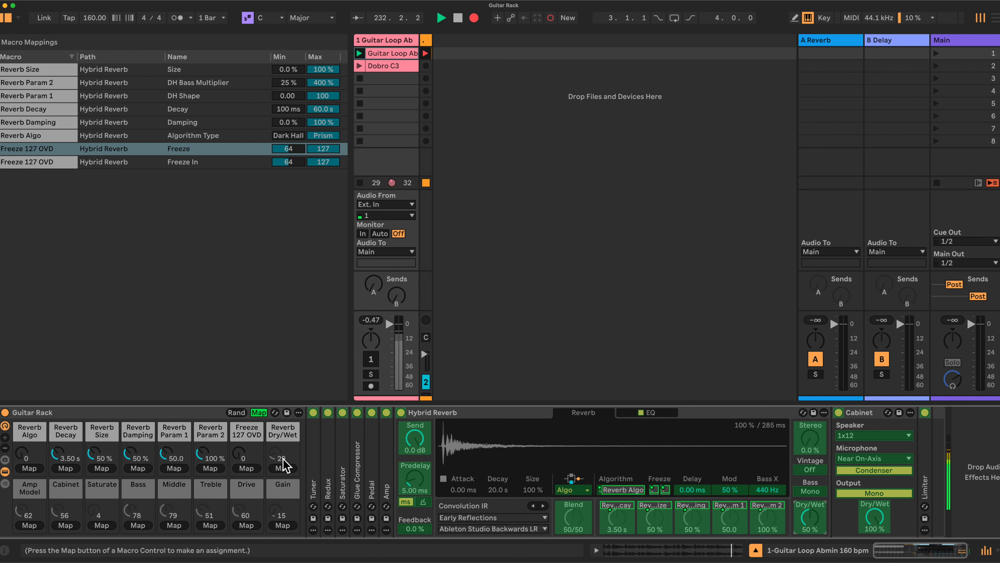
left_click(282, 468)
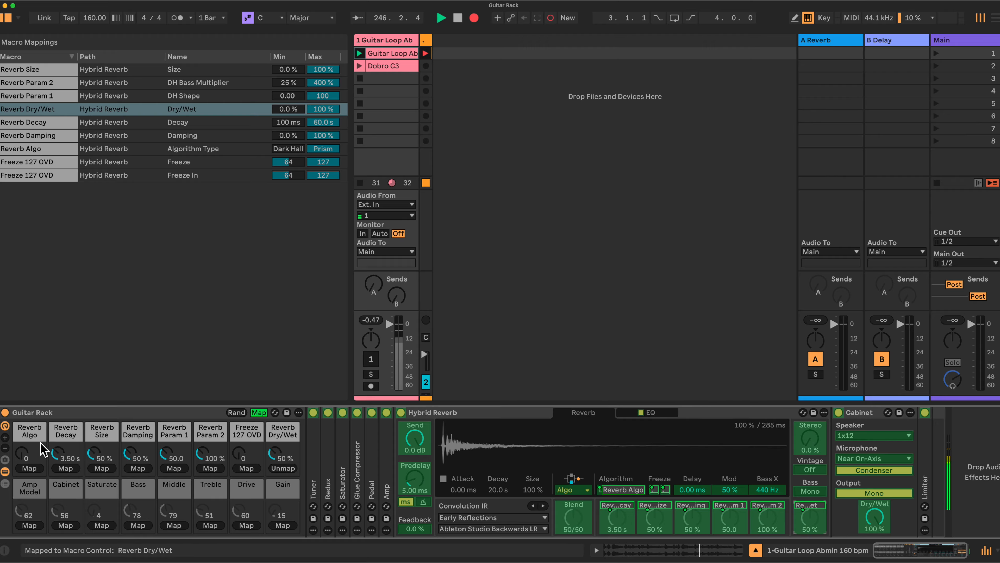
Step: Set the Reverb Algo macro to 18 and map Lo Damp to Reverb Param 1 and Distance to Reverb Param 2
left_click(24, 456)
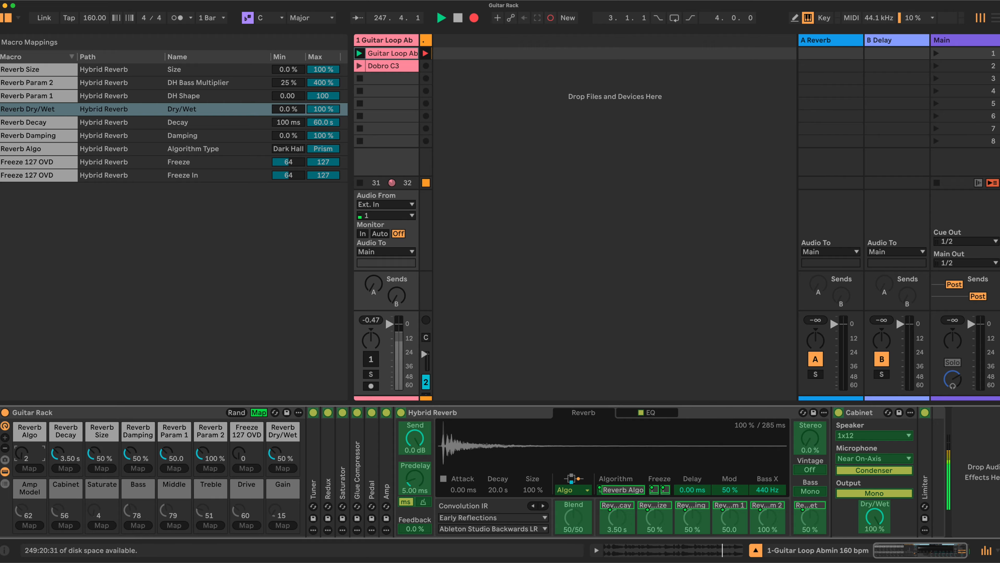
left_click_drag(25, 453, 24, 446)
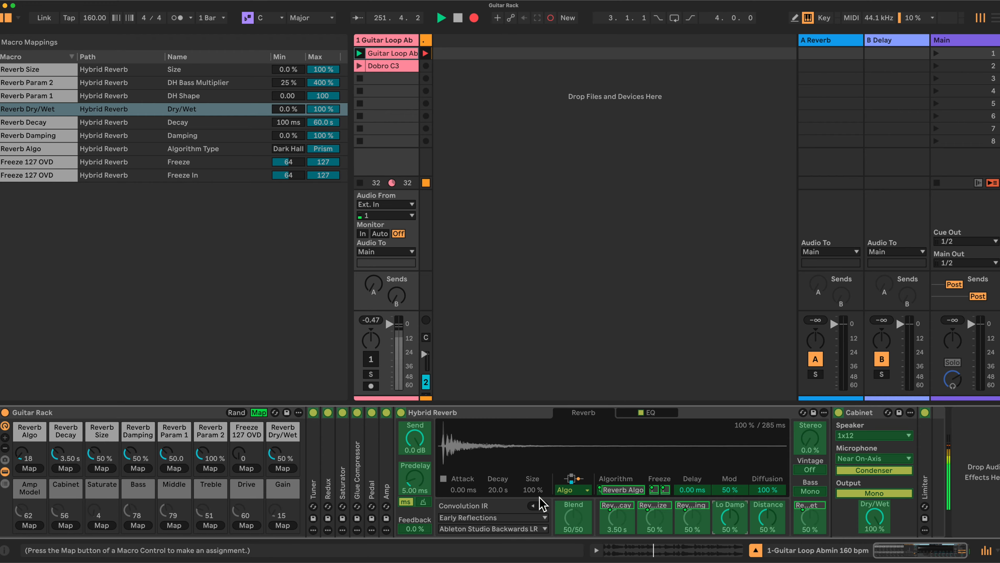
left_click(173, 467)
left_click(769, 517)
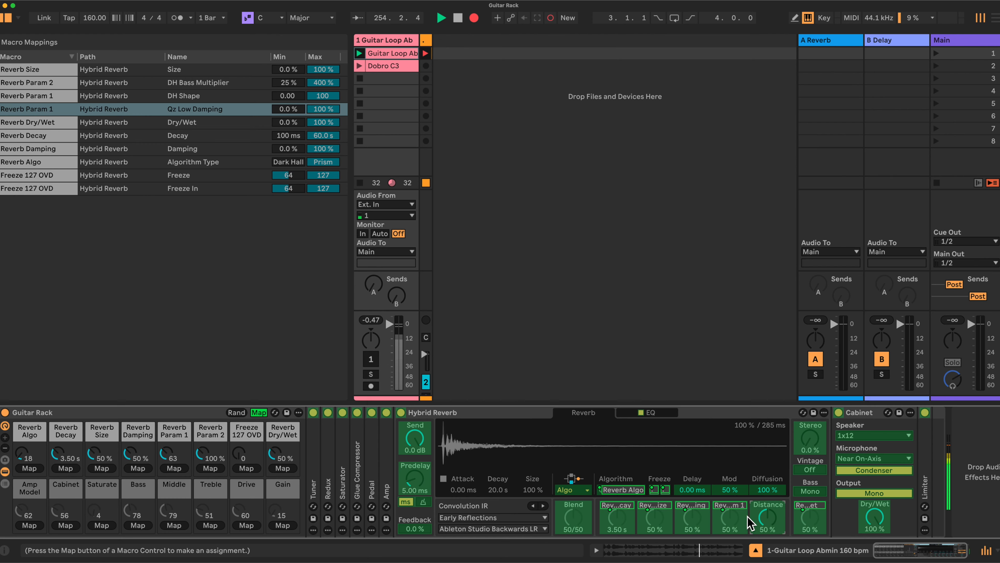
left_click(204, 468)
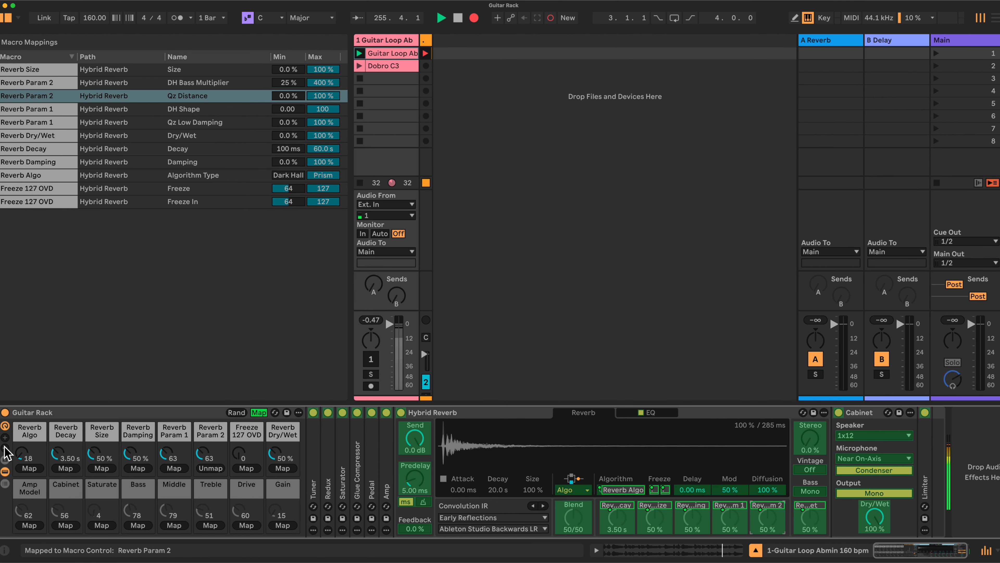
Step: Set the Reverb Algo macro to 55 and map Pitch to Reverb Param 1 and Shimmer to Reverb Param 2
left_click_drag(18, 453, 19, 444)
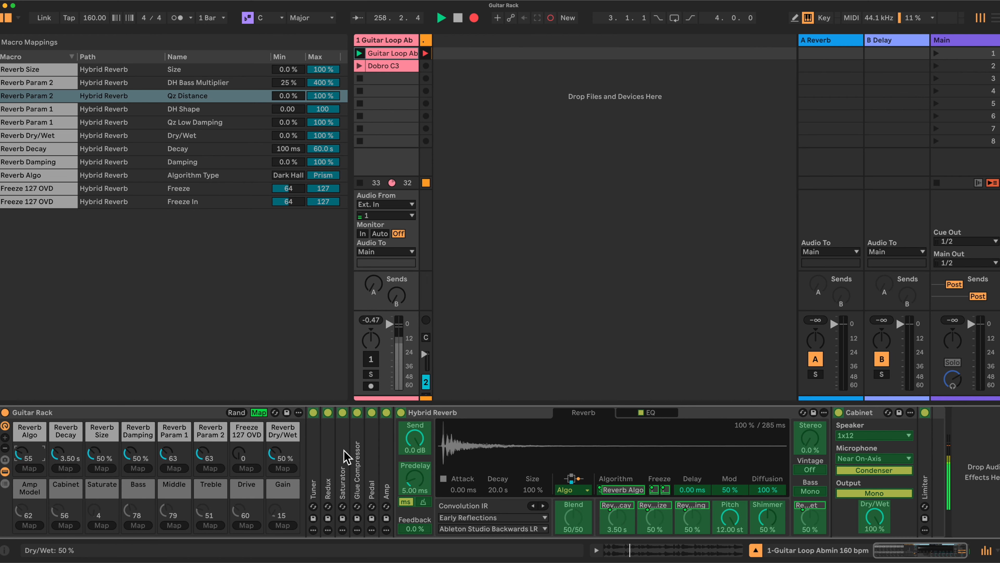
left_click(730, 514)
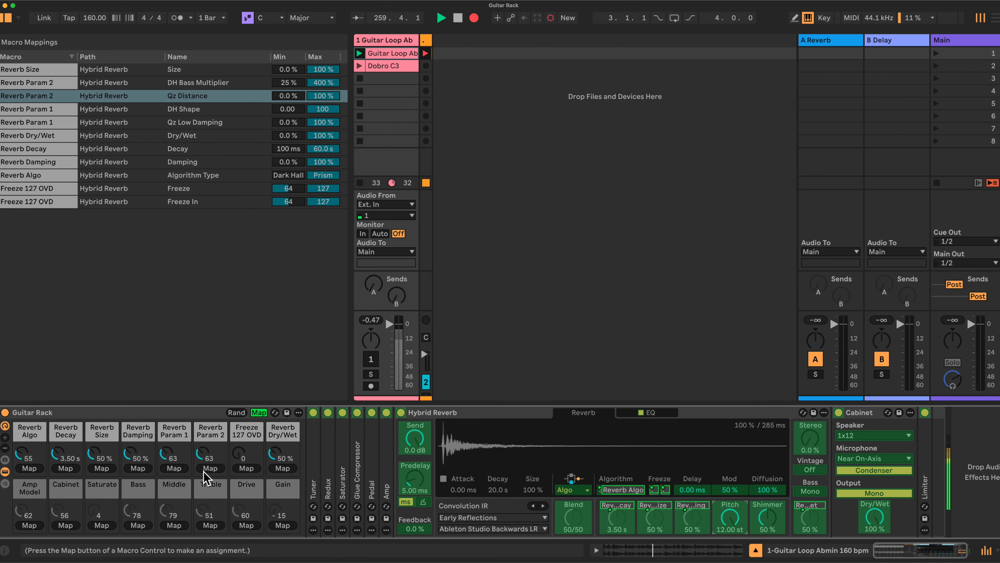
left_click(172, 468)
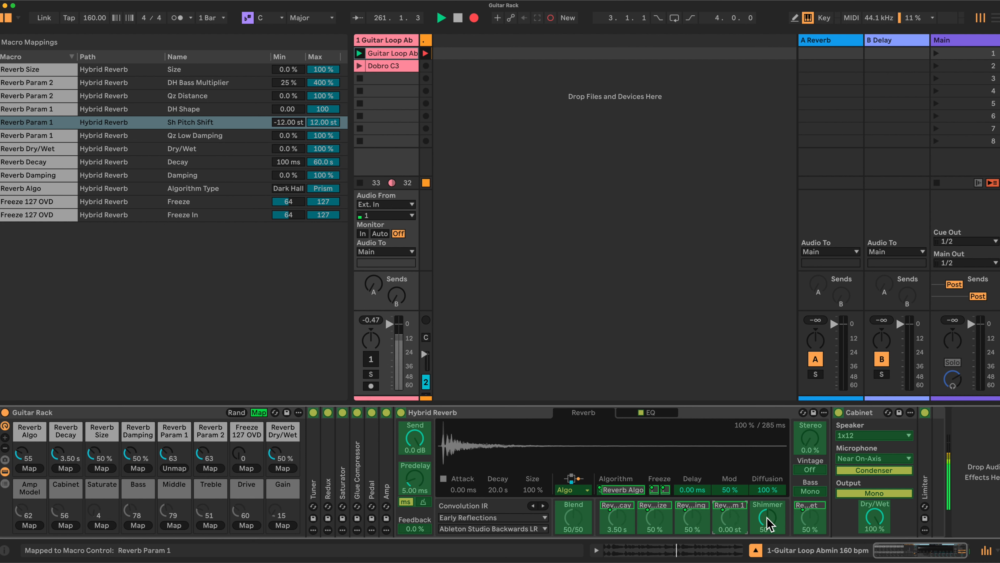
left_click(210, 468)
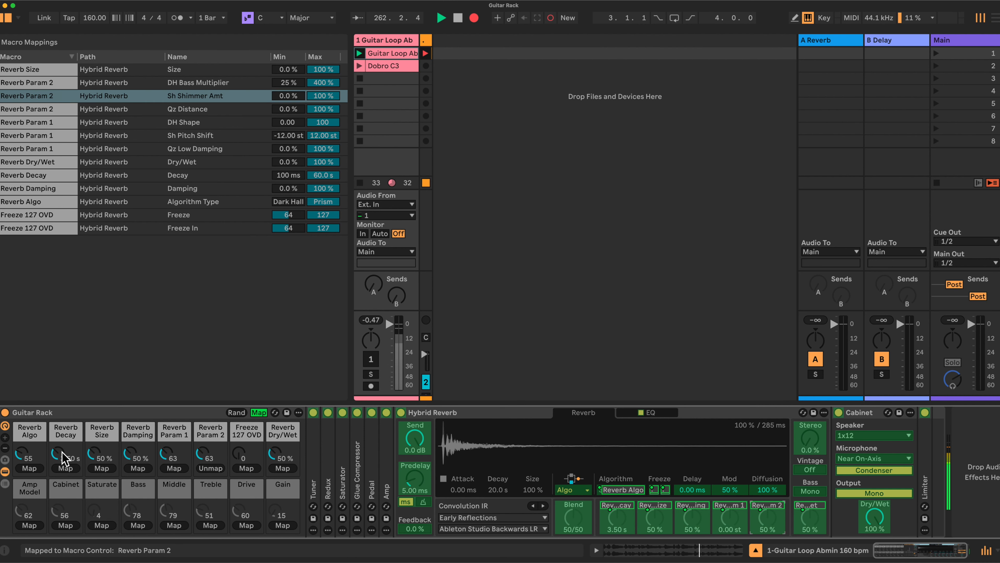
Step: Set the Reverb Algo macro to 87 and map Tide to Reverb Param 1 and Rate to Reverb Param 2
left_click_drag(21, 455, 22, 449)
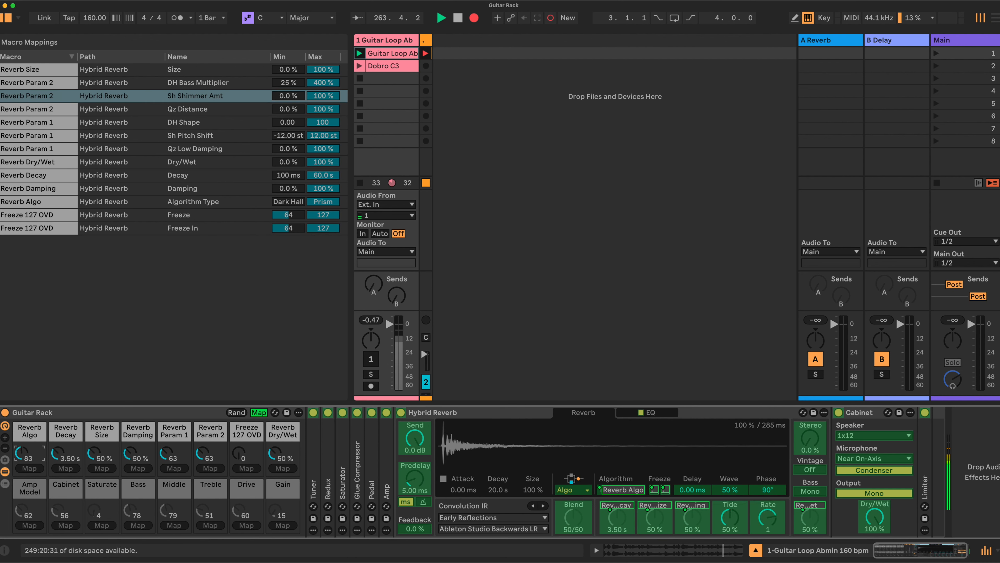
left_click(730, 520)
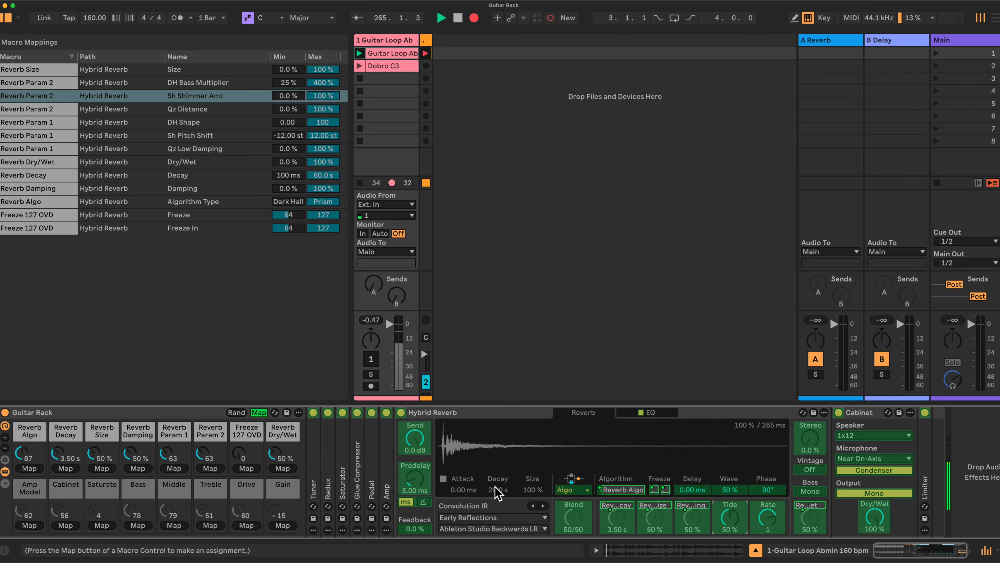
left_click(179, 468)
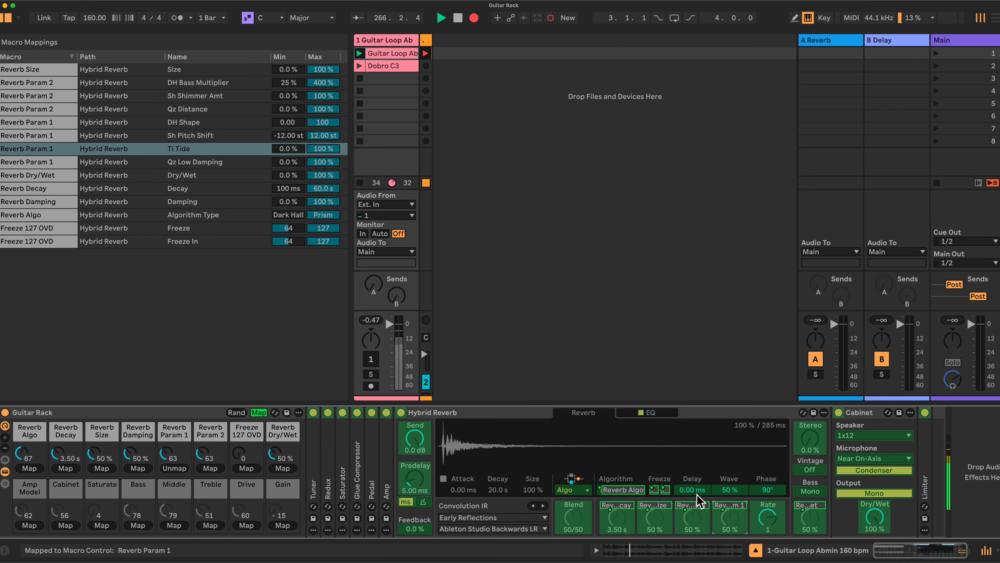
left_click(773, 517)
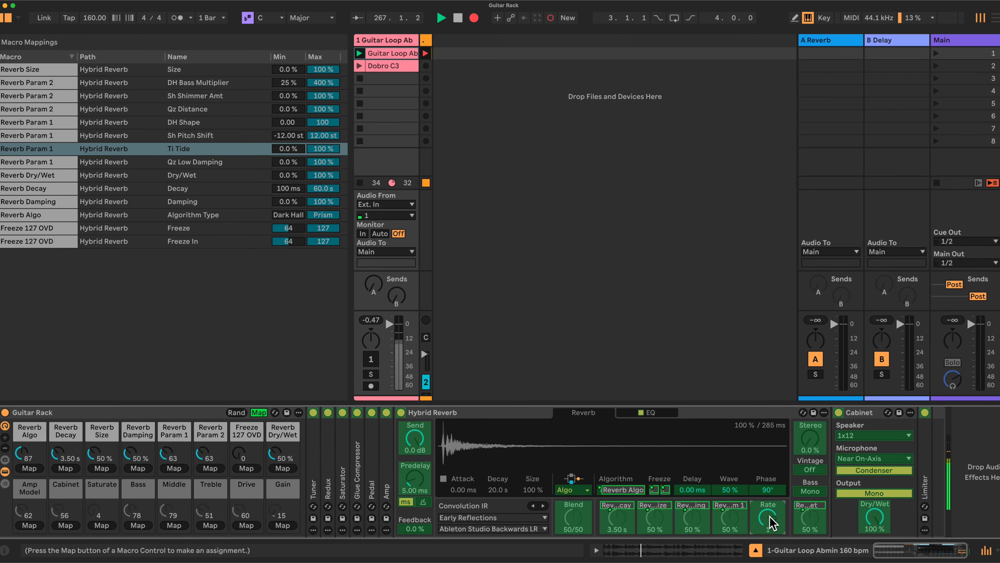
left_click(210, 468)
Step: Set the Reverb Algo macro to 116 and map the Hybrid Reverb's Low Mult to the Reverb Damping macro
left_click_drag(21, 453, 22, 452)
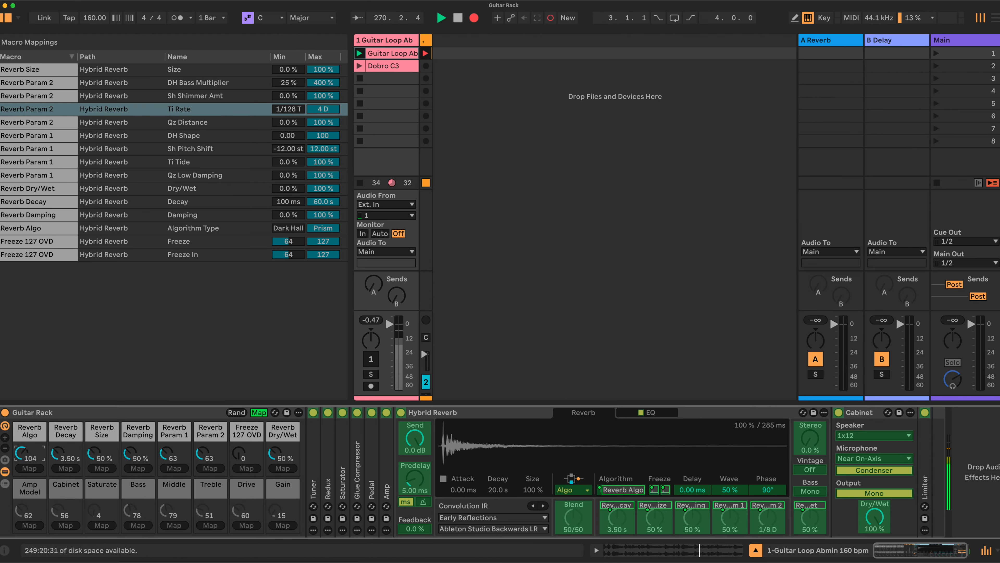
left_click_drag(22, 452, 22, 450)
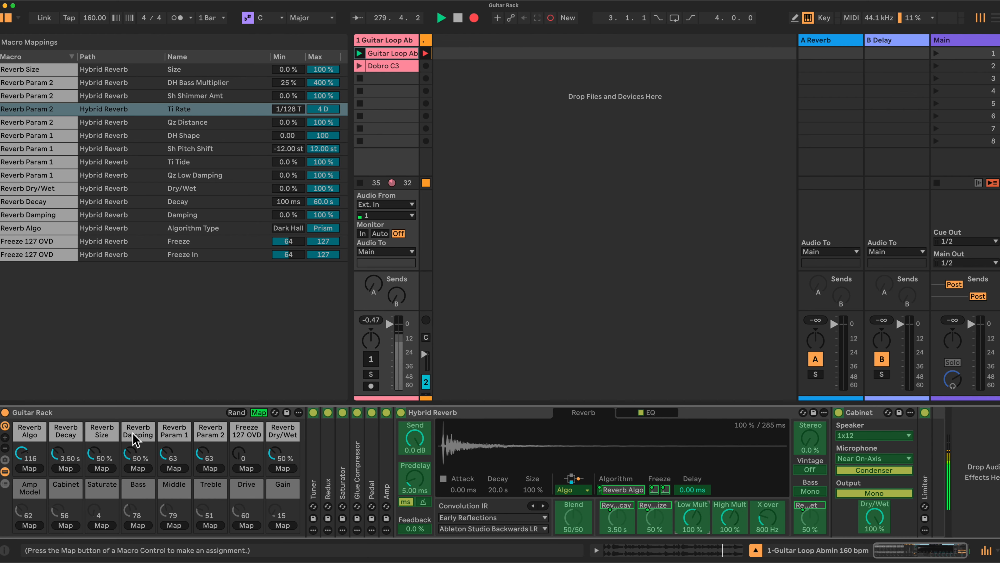
left_click(139, 469)
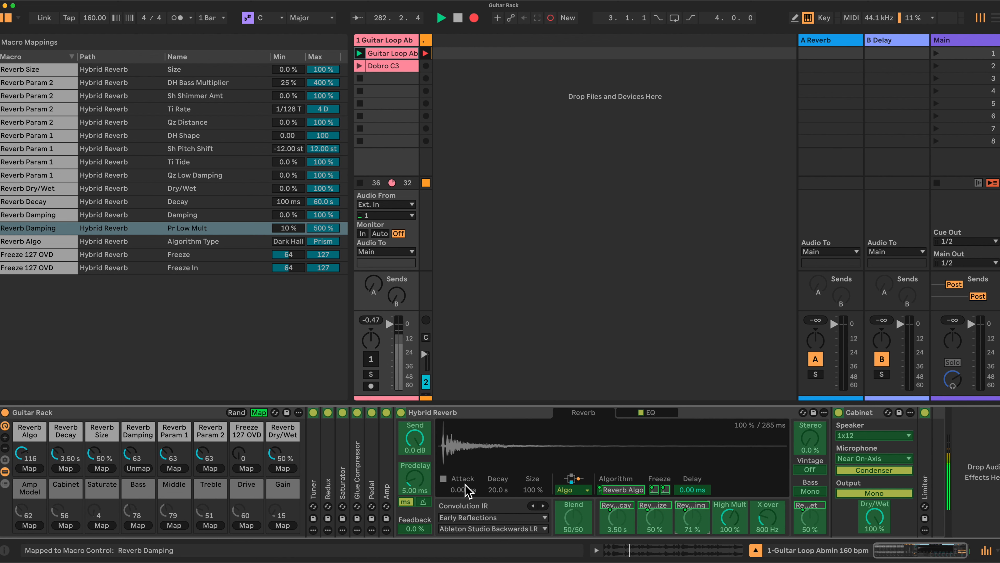
Step: Map the Hybrid Reverb's High Mult to Reverb Param 1 and X over to Reverb Param 2, and leave macro mapping
left_click(730, 517)
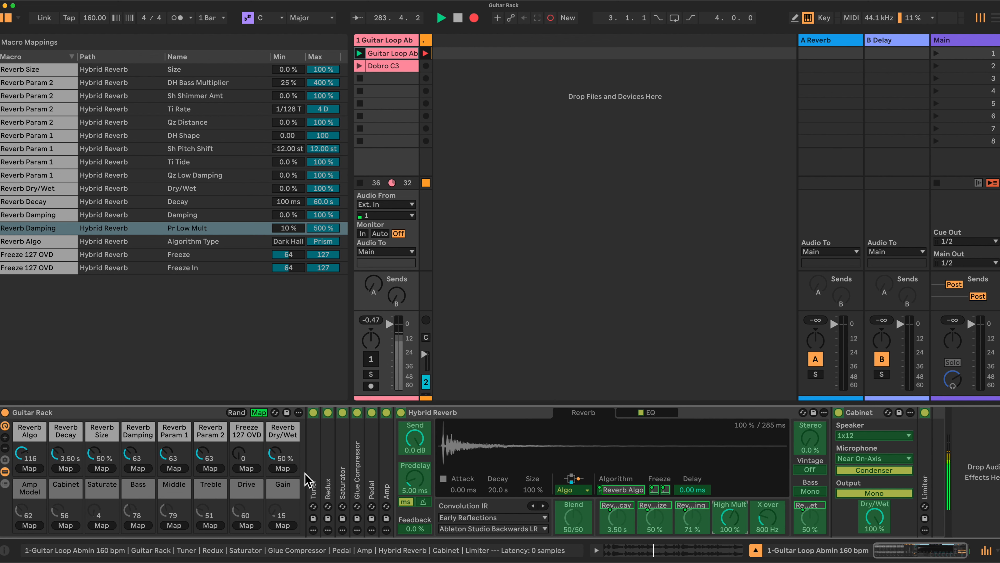
left_click(173, 467)
left_click(767, 520)
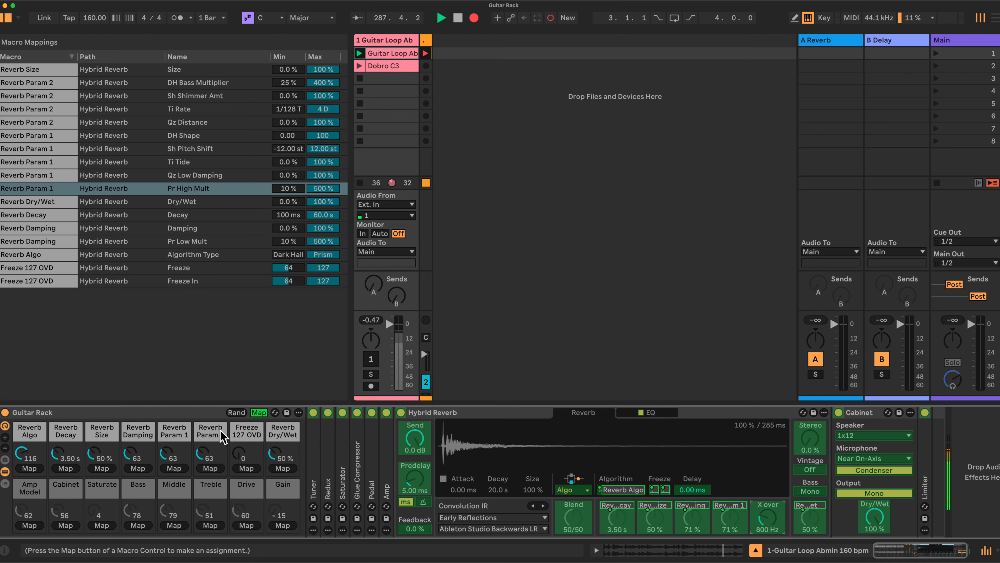
left_click(210, 468)
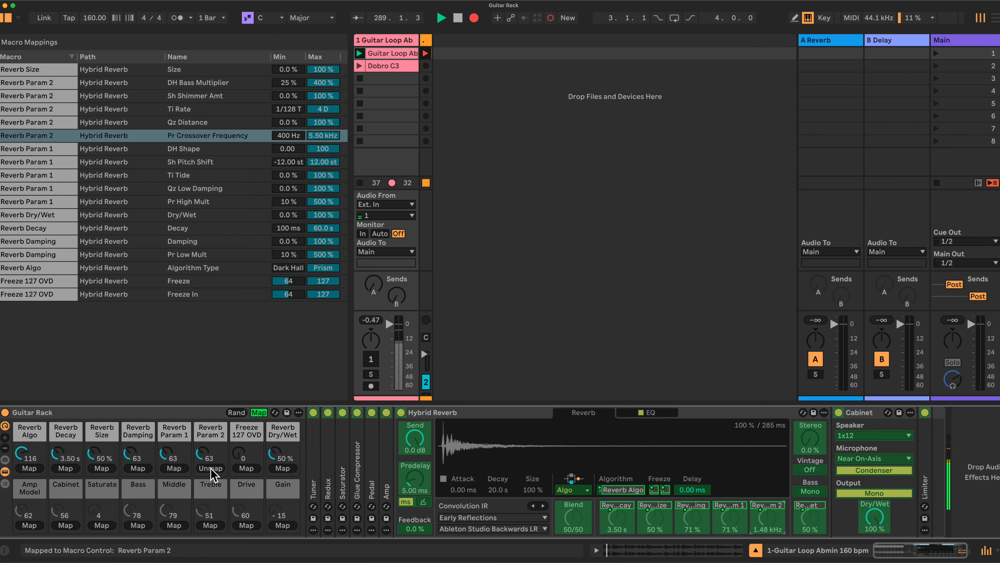
left_click(259, 413)
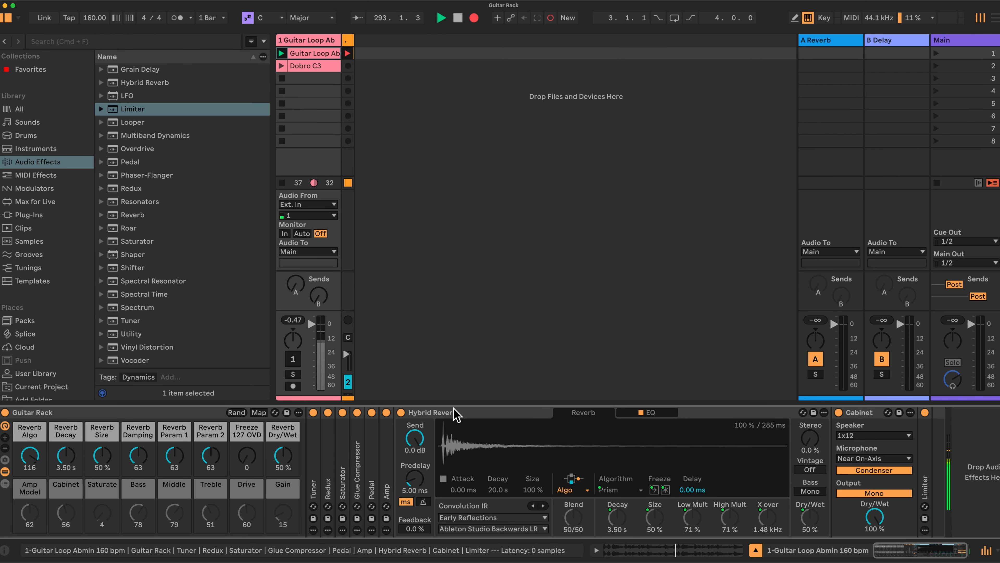
Step: Collapse the Hybrid Reverb, expand the Amp, and map its amp type selector to the Amp Model macro
double_click(384, 458)
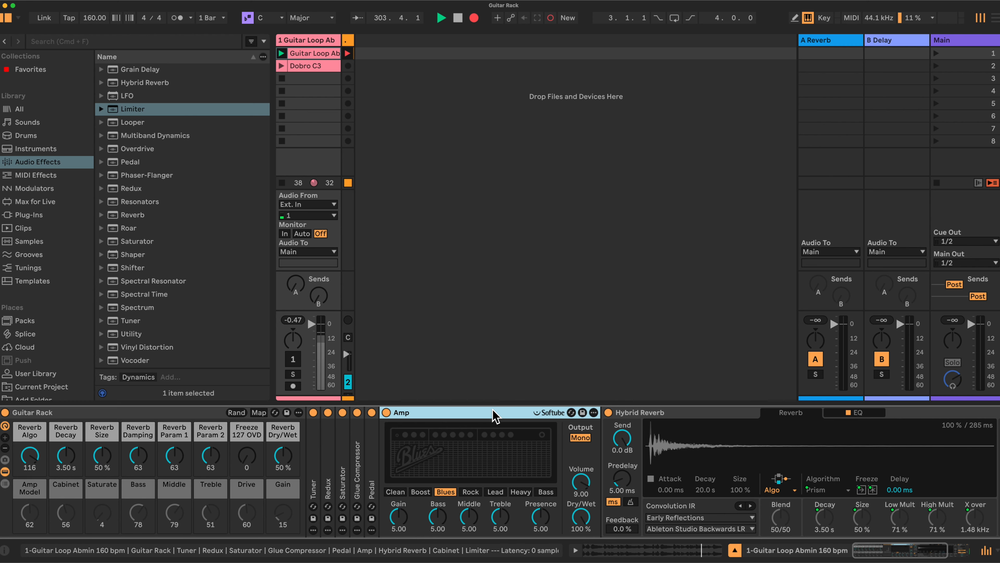
double_click(503, 416)
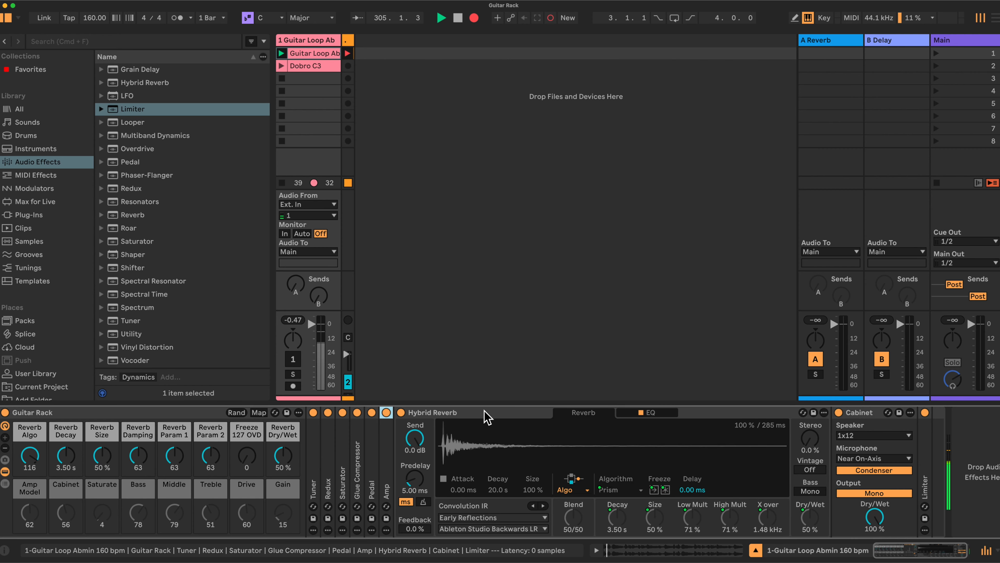
left_click(259, 413)
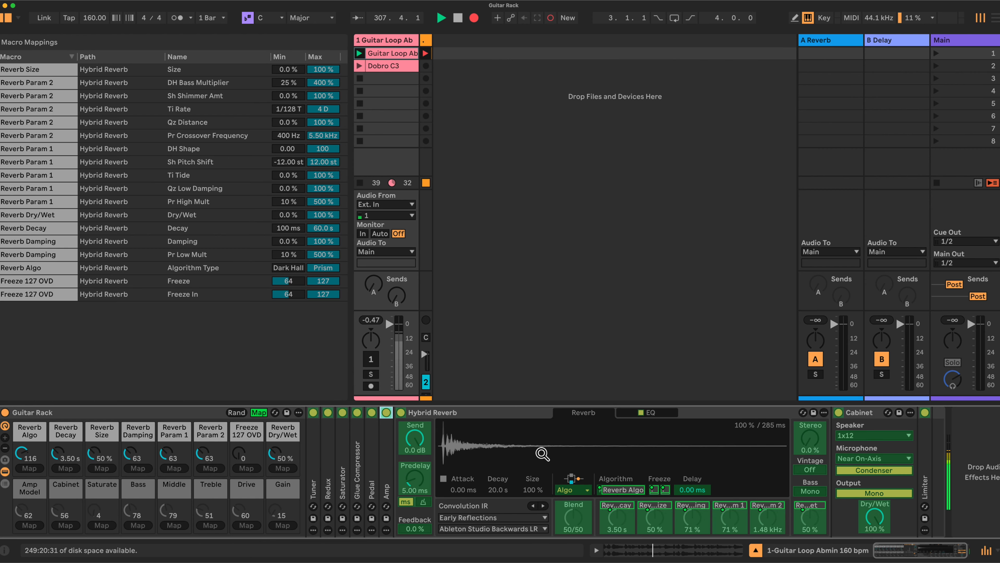
double_click(519, 412)
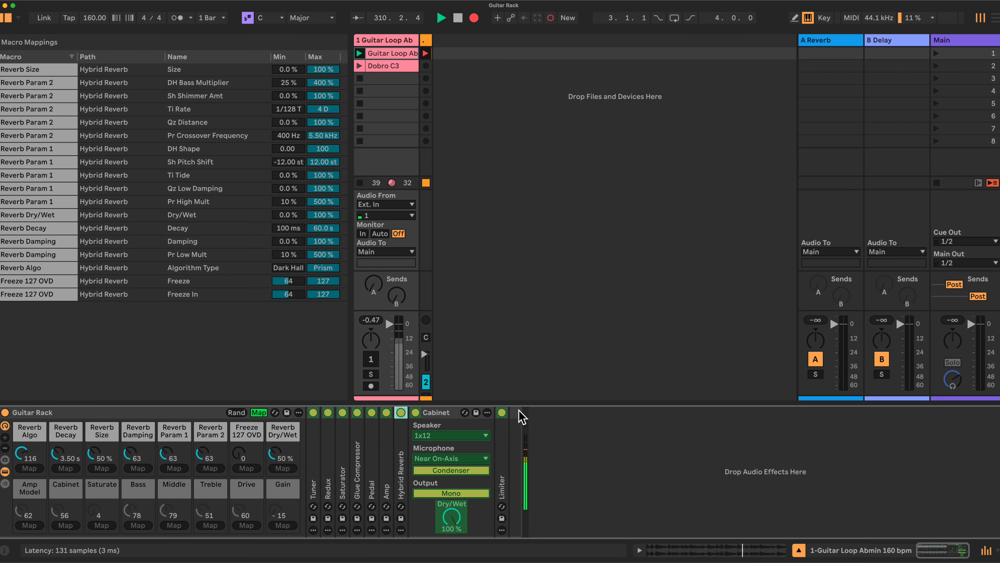
double_click(386, 459)
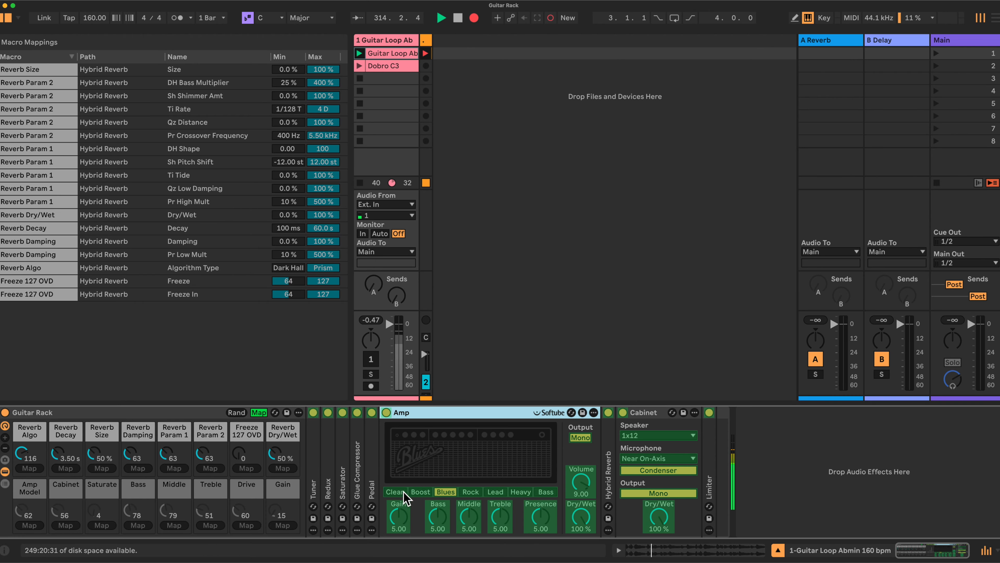
left_click(416, 491)
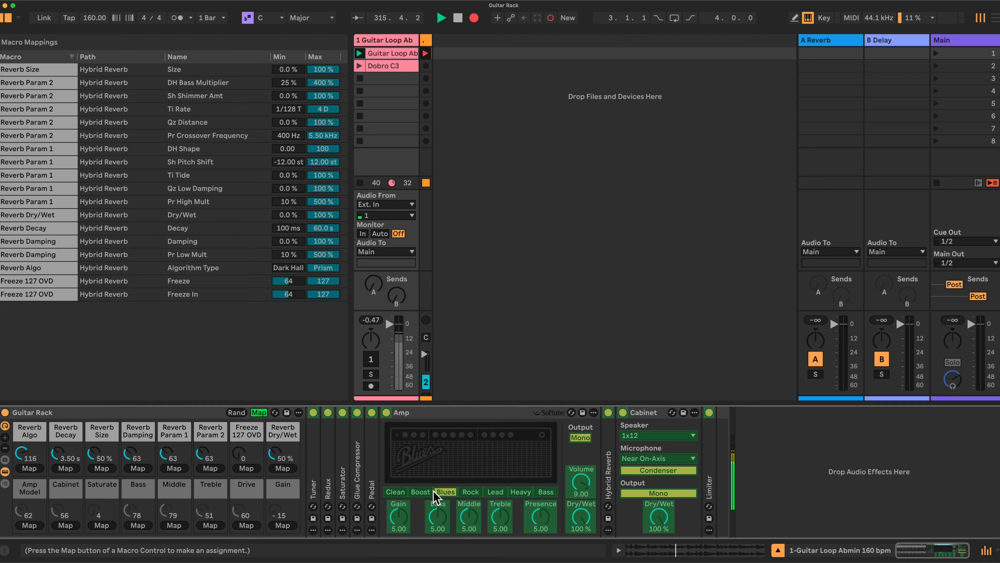
left_click(30, 525)
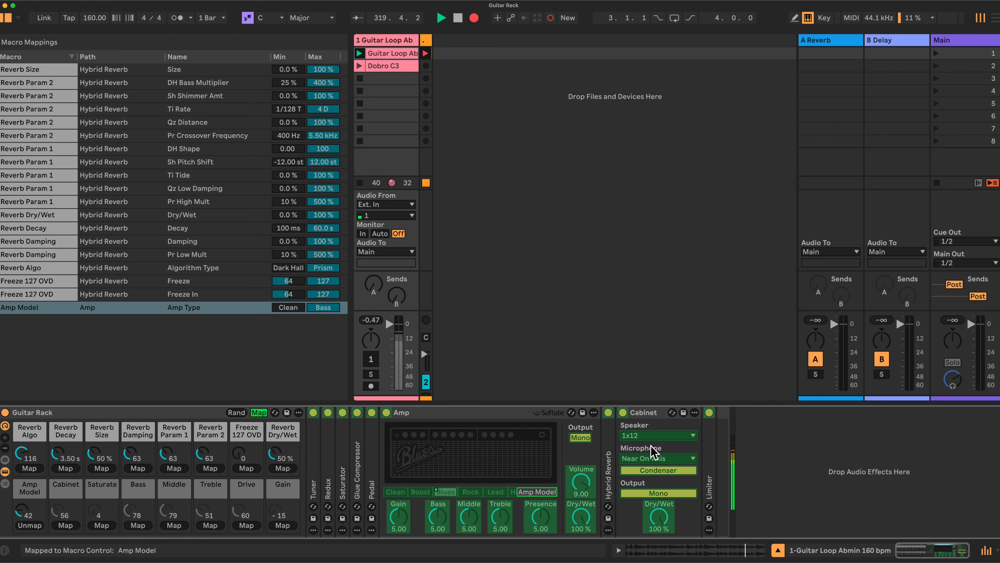
Step: Map the Cabinet device's Speaker to the Cabinet macro and look through its Microphone options
left_click(663, 437)
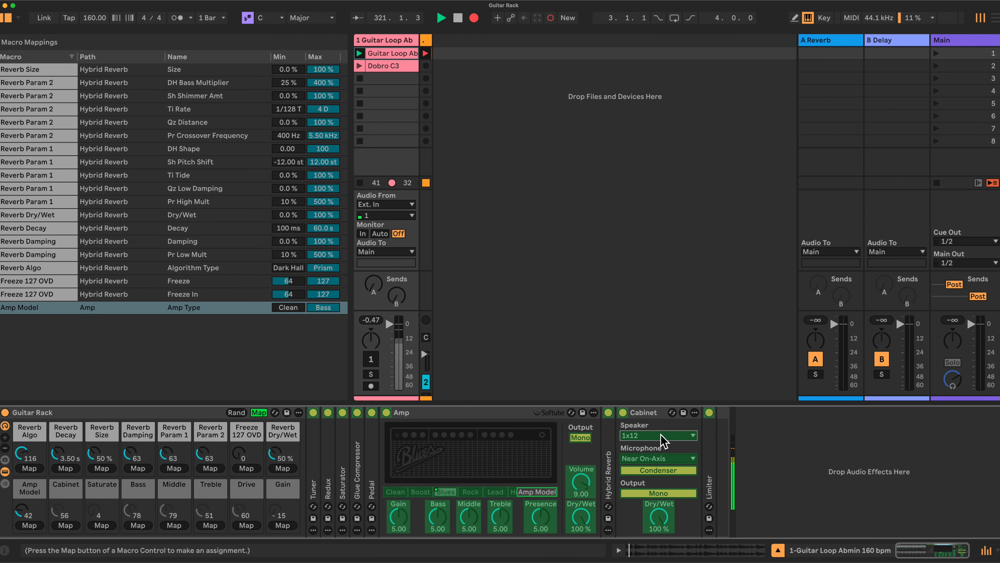
left_click(65, 525)
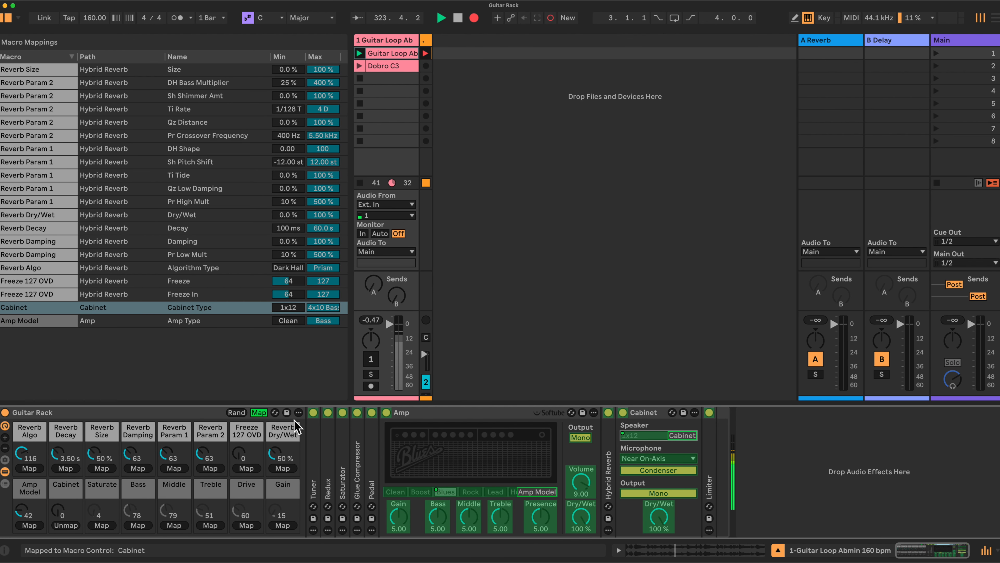
left_click(259, 413)
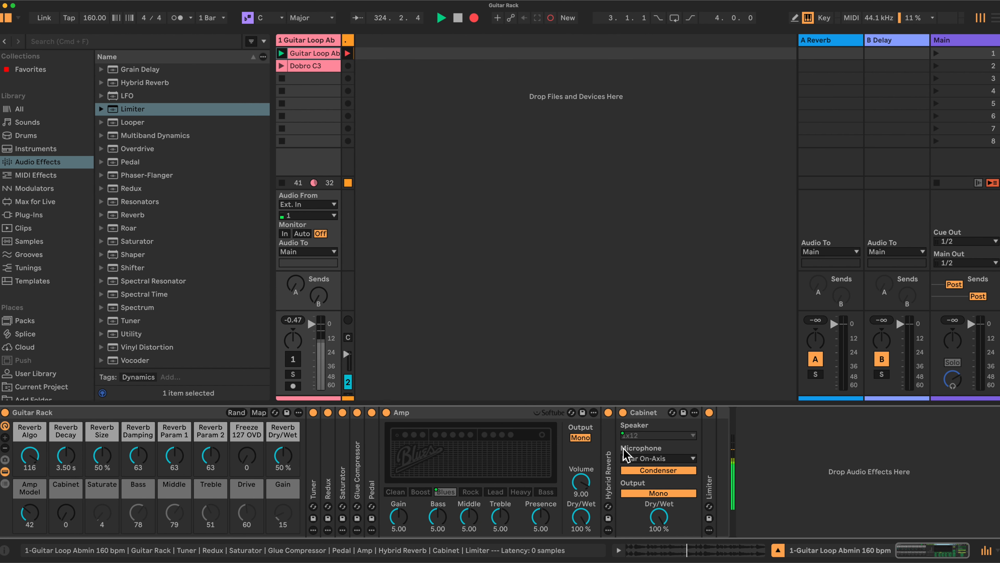
left_click(693, 459)
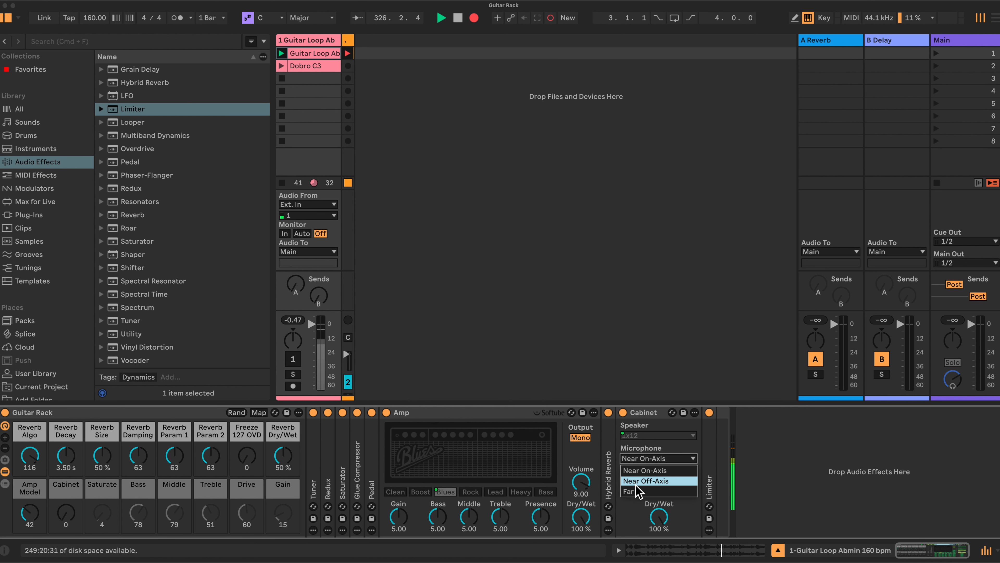
left_click(693, 444)
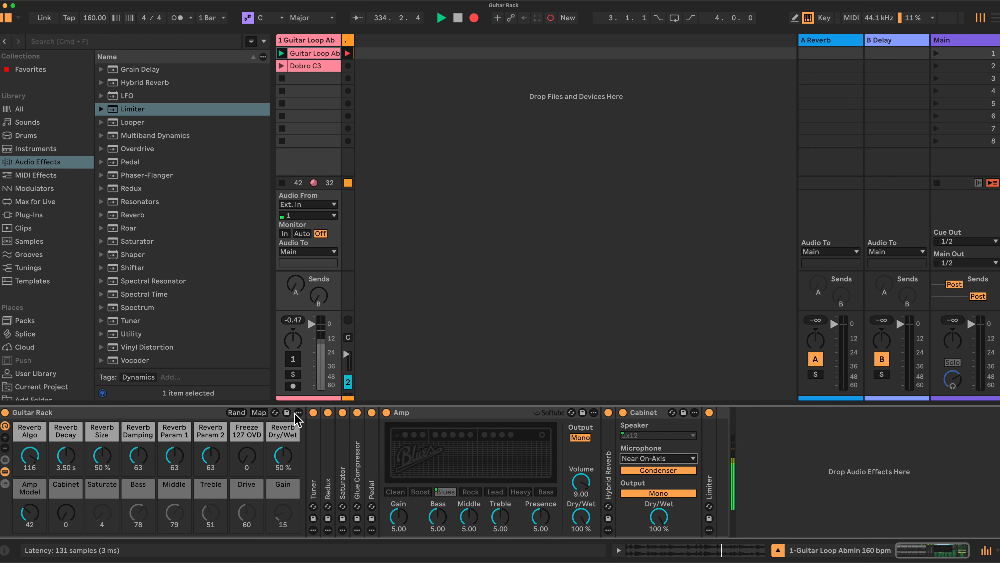
Step: Map the Amp's Gain, Bass, Middle, and Treble to the macros of the same names, and collapse the Amp and Cabinet devices
left_click(258, 412)
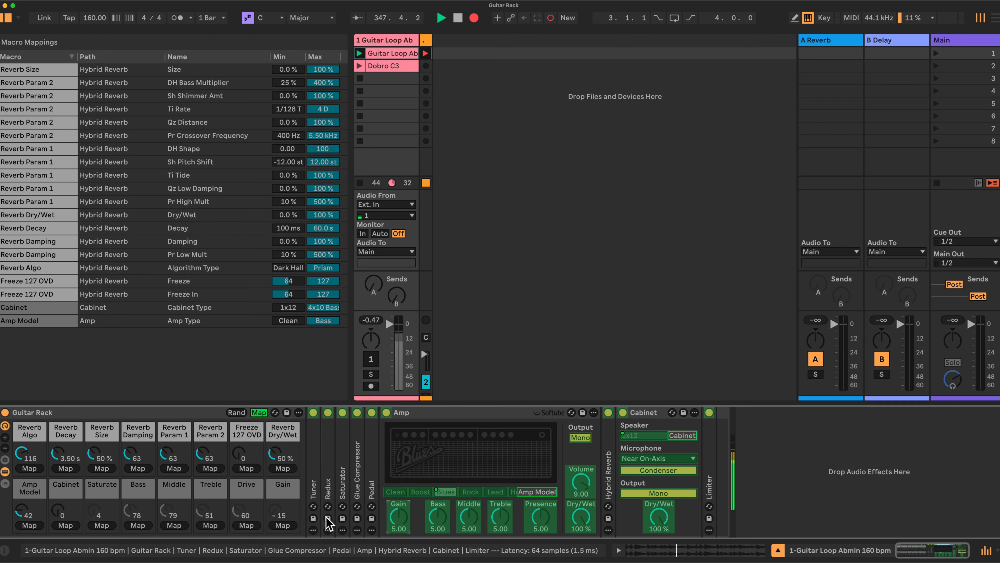
left_click(282, 525)
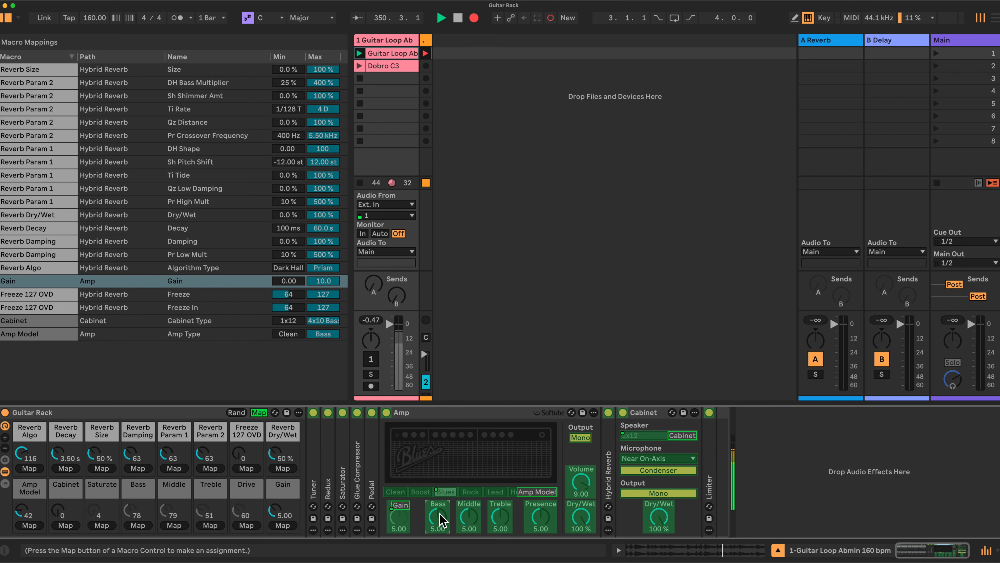
left_click(140, 522)
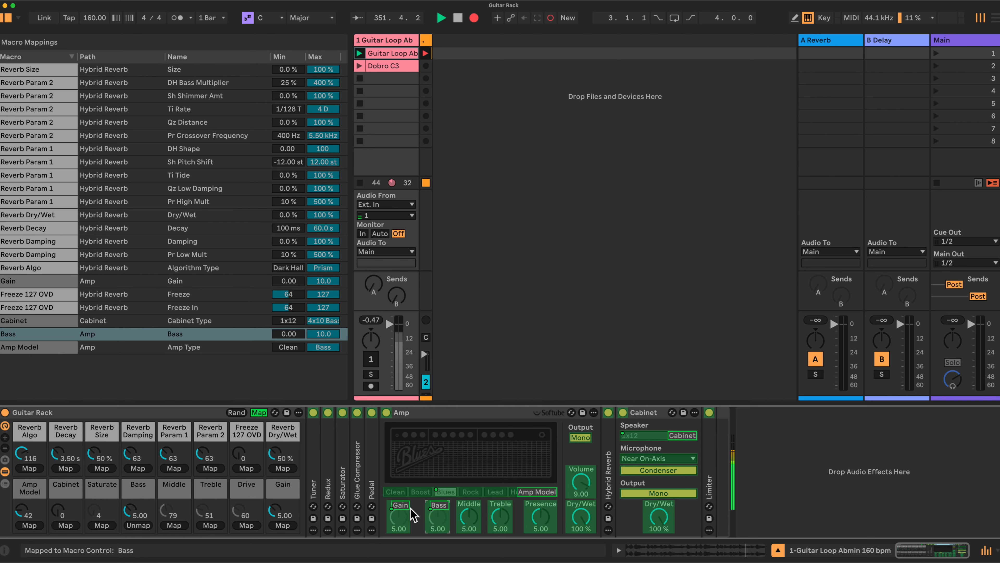
left_click(174, 525)
left_click(500, 524)
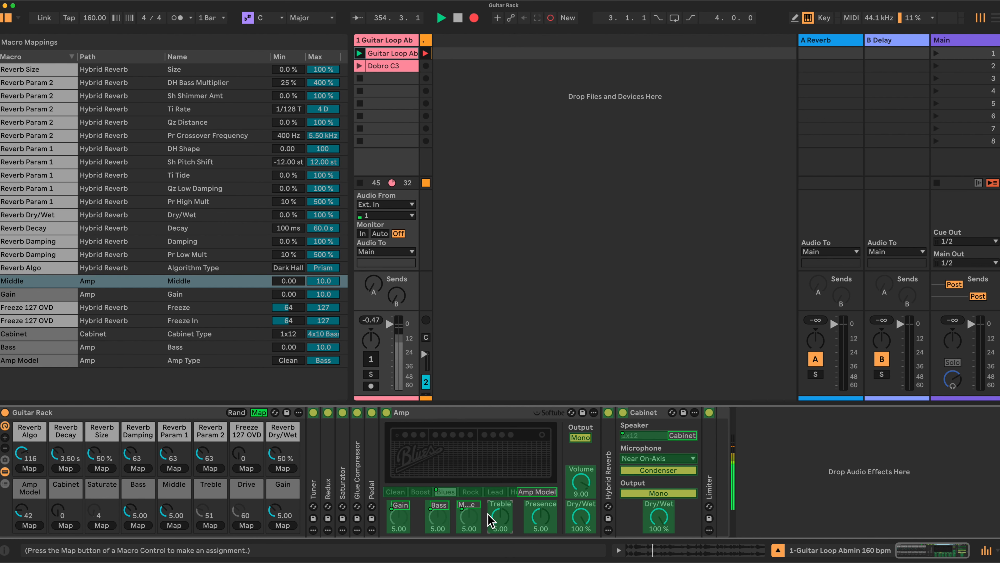
left_click(211, 525)
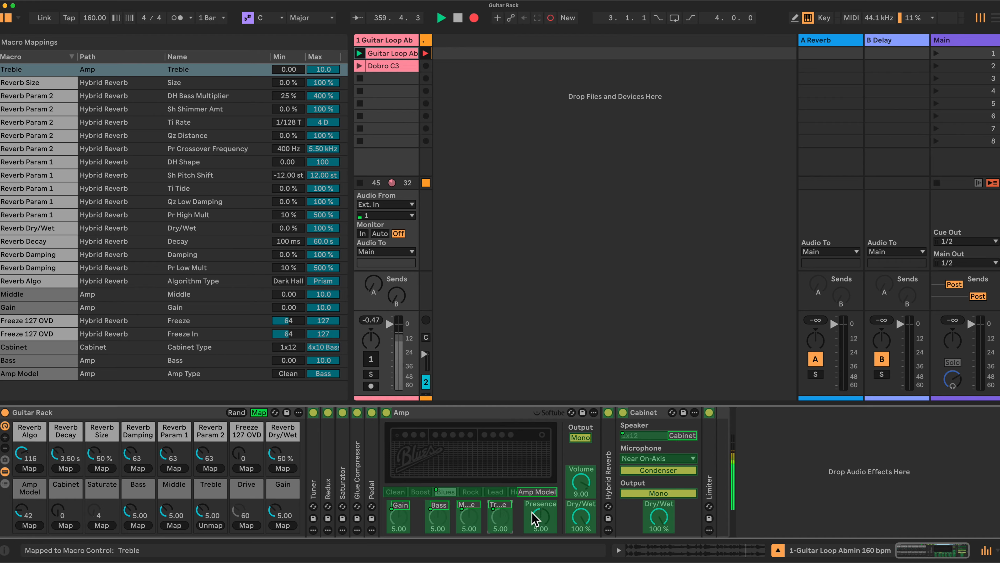
double_click(455, 413)
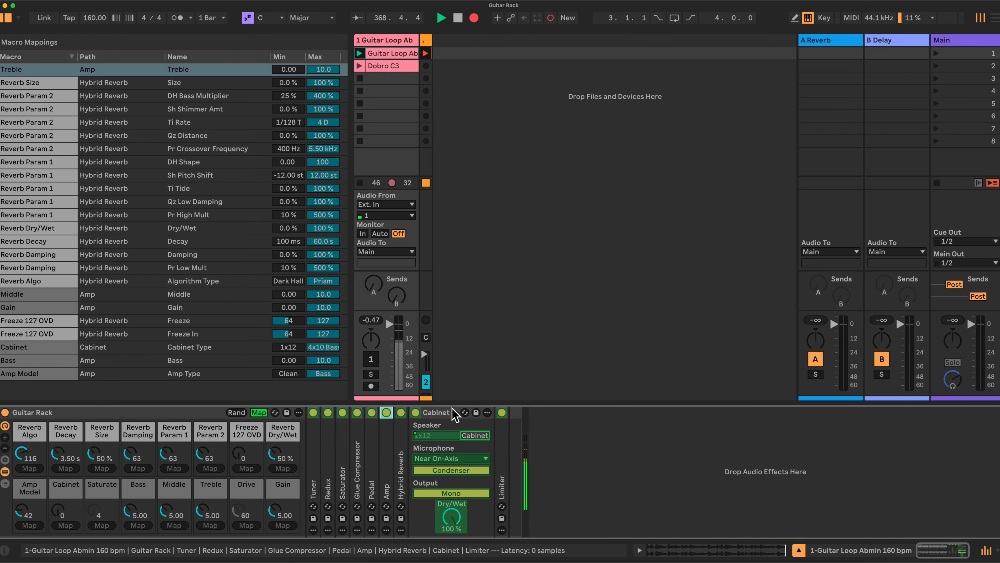
double_click(436, 412)
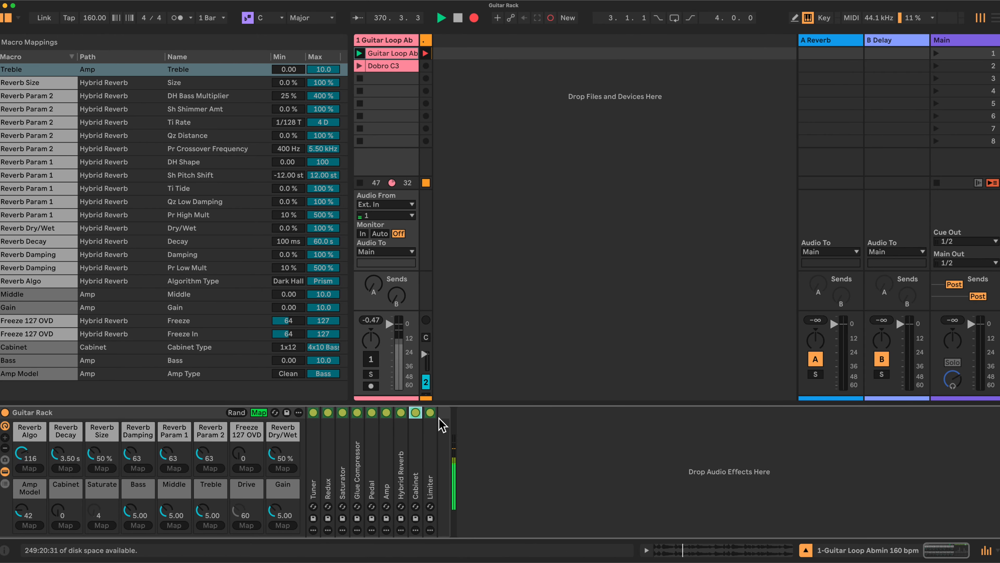
Step: Expand the Pedal, map both its Gain and its Output to the Drive macro, and collapse it
double_click(372, 474)
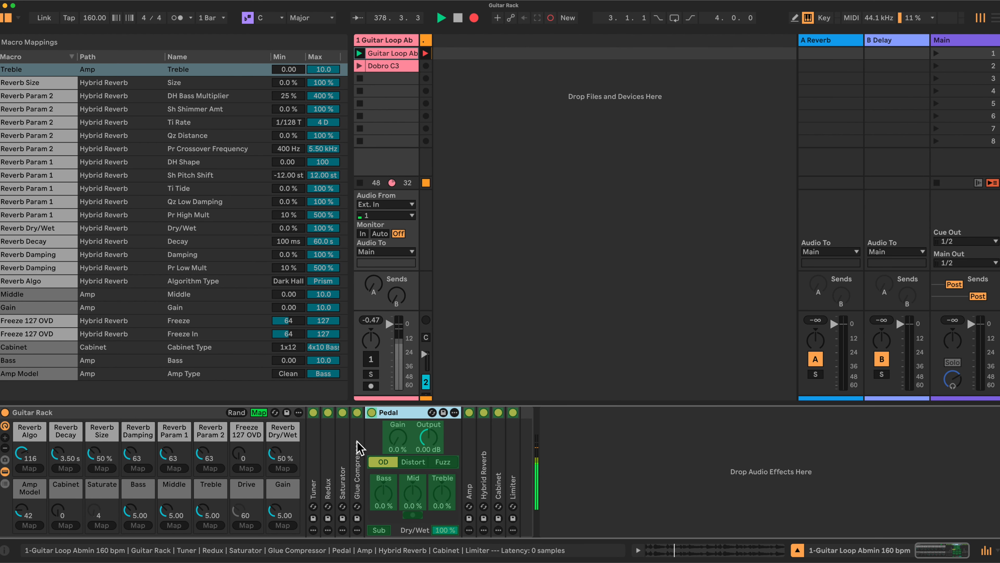
left_click(258, 412)
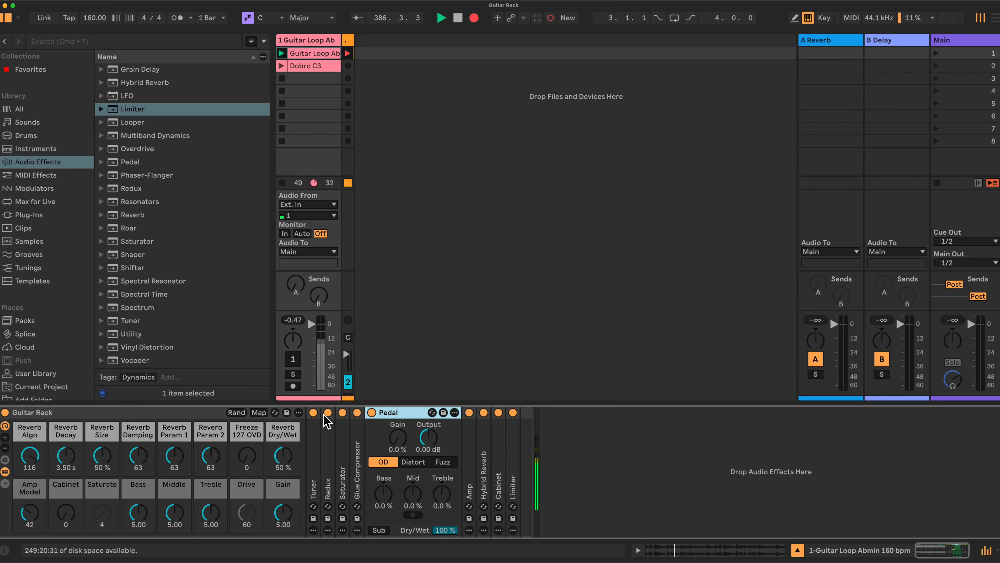
left_click(259, 413)
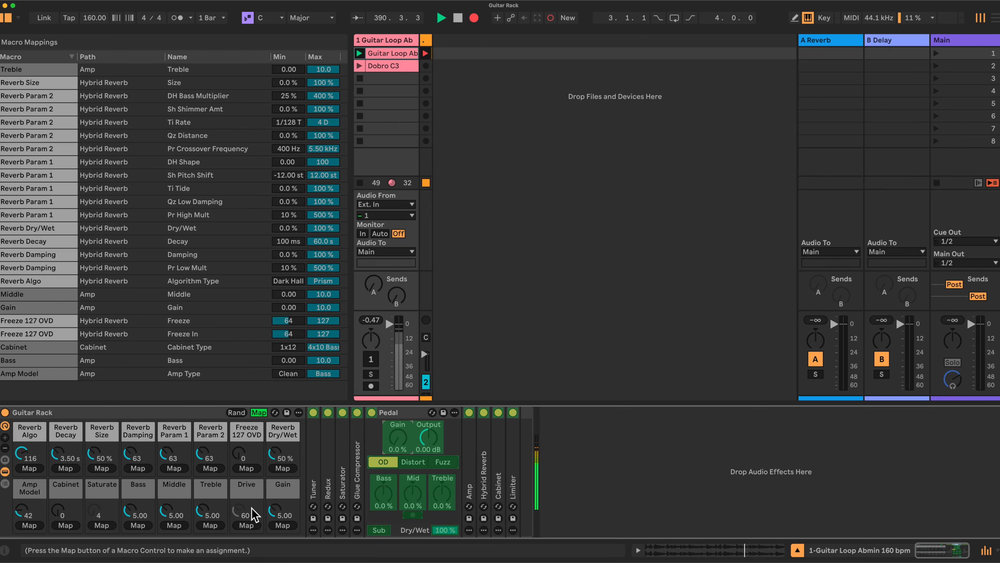
left_click(246, 525)
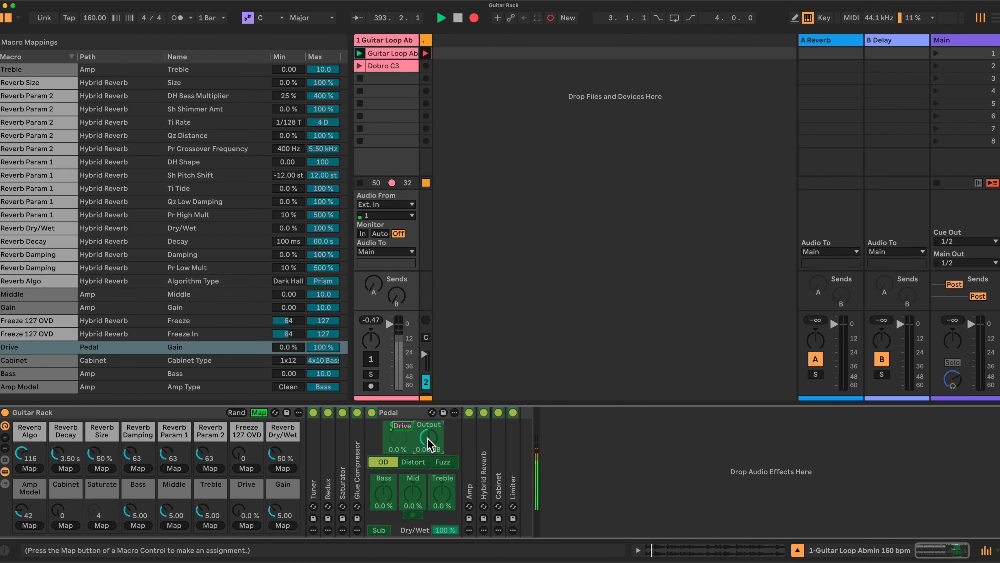
left_click(246, 526)
left_click(247, 525)
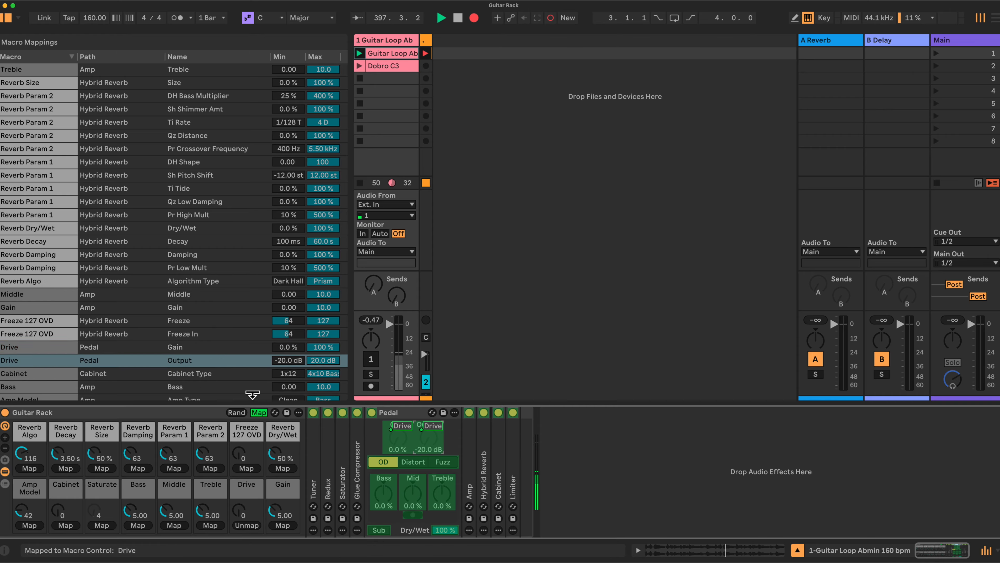
scroll(250, 324, "down", 1)
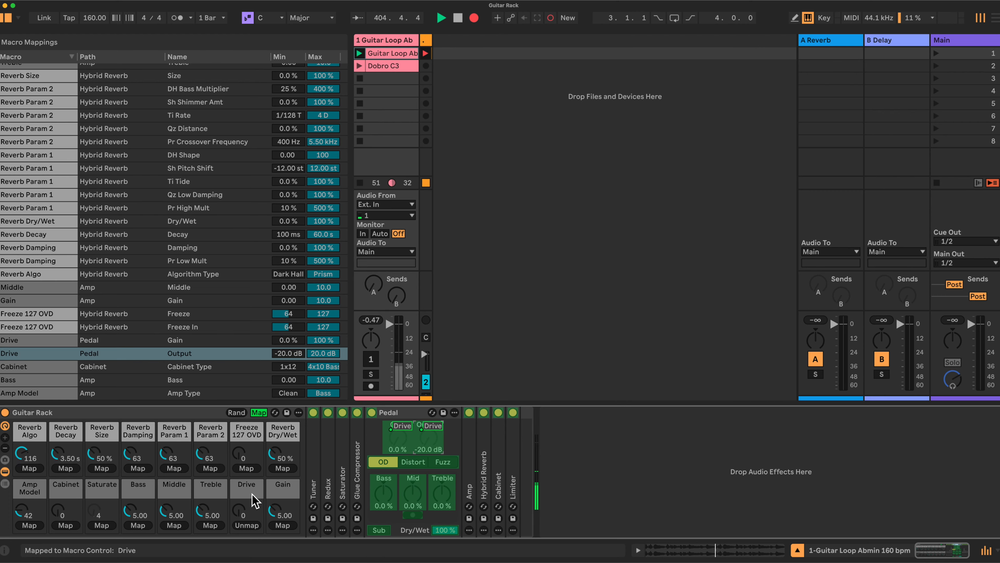
double_click(405, 417)
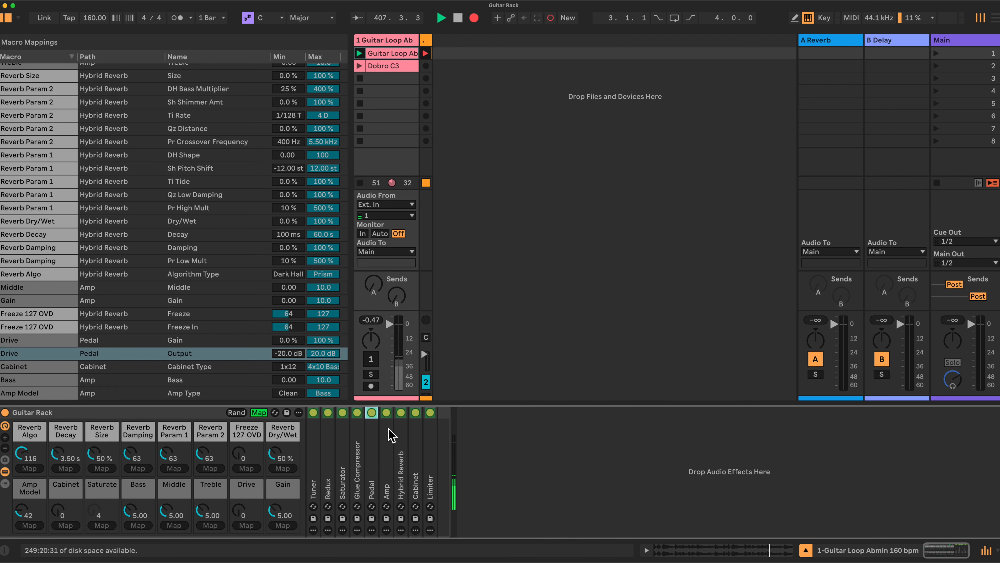
Step: Expand the Glue Compressor to check its controls and collapse it again
double_click(355, 451)
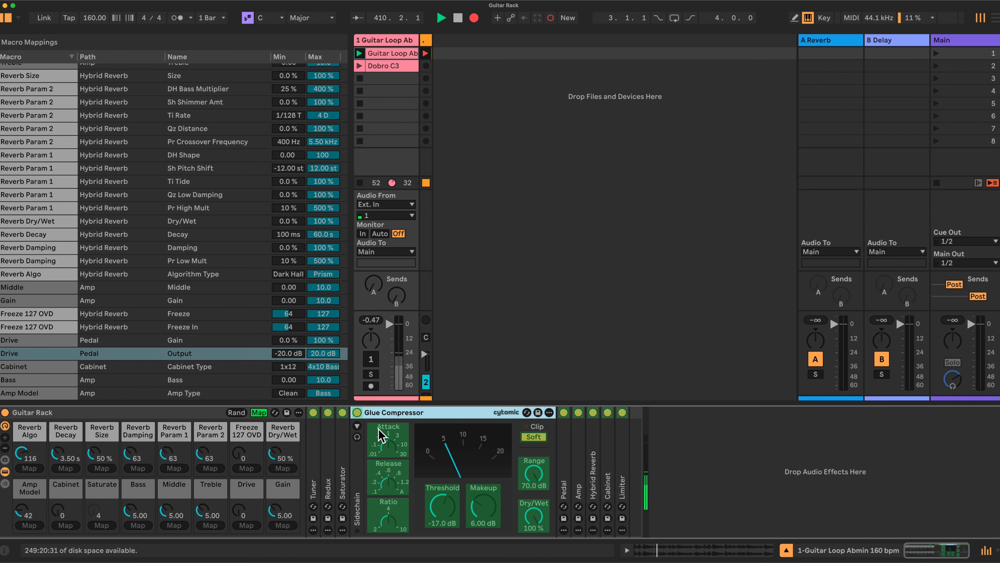
double_click(396, 413)
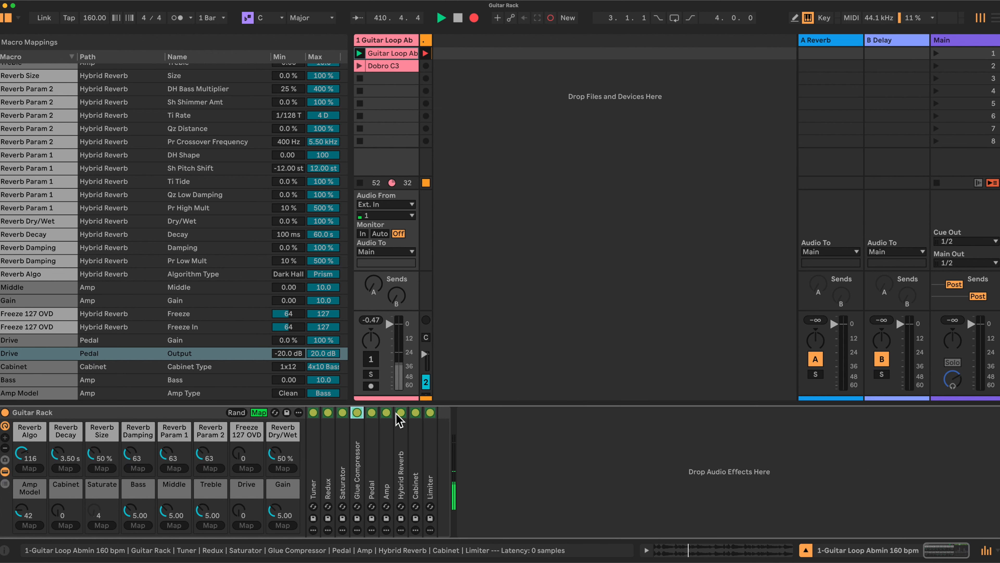
Step: Expand the Redux device, map its Rate and Bits to the Drive macro, and collapse it
double_click(328, 462)
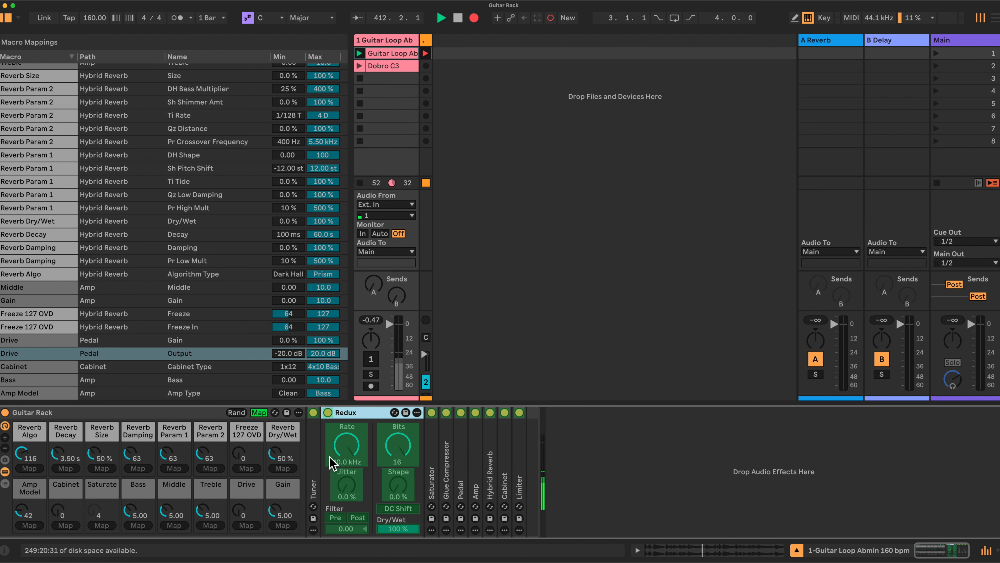
left_click(348, 447)
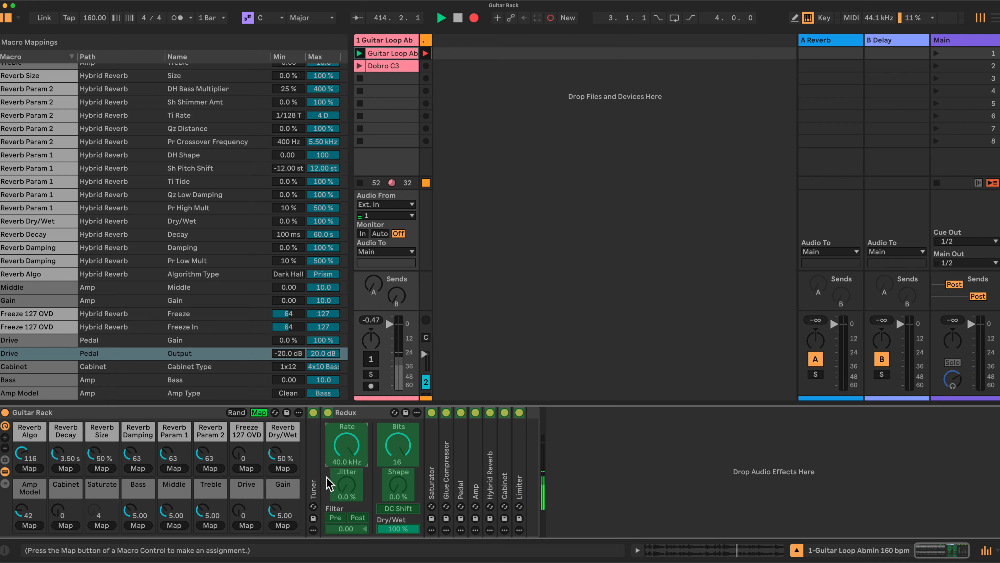
left_click(246, 525)
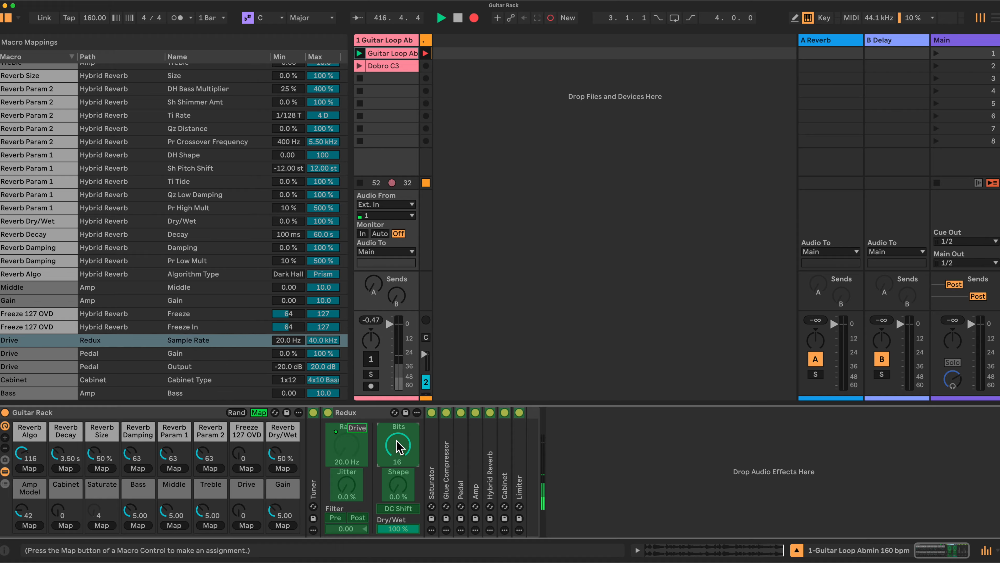
left_click(244, 525)
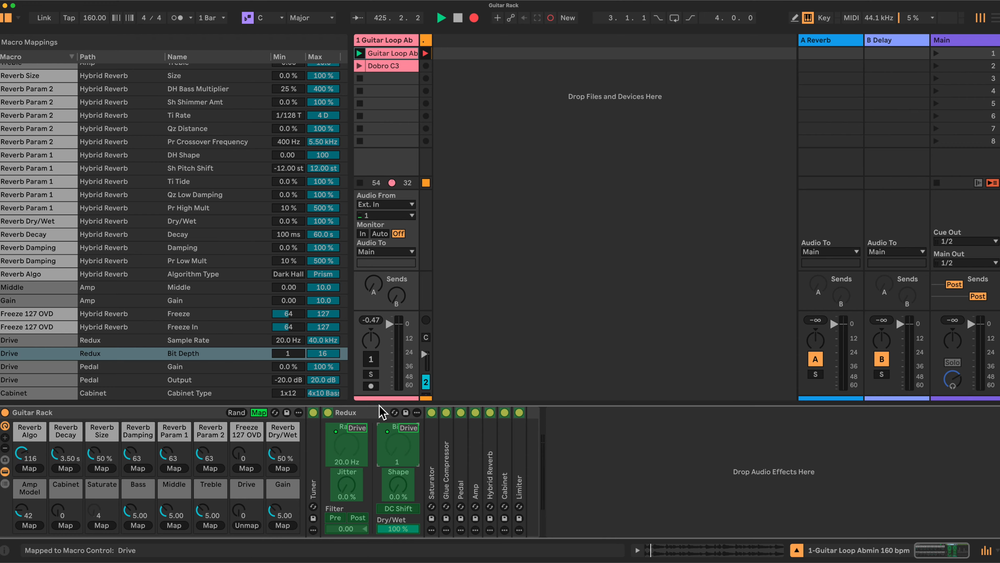
double_click(363, 414)
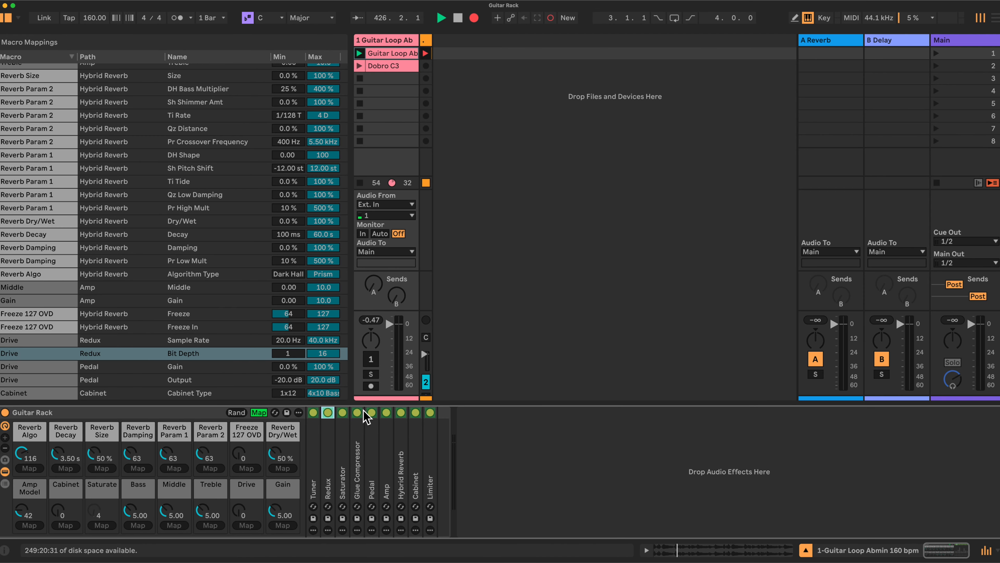
Step: Expand the Saturator and map both its Drive and its Output to the Saturate macro
double_click(345, 465)
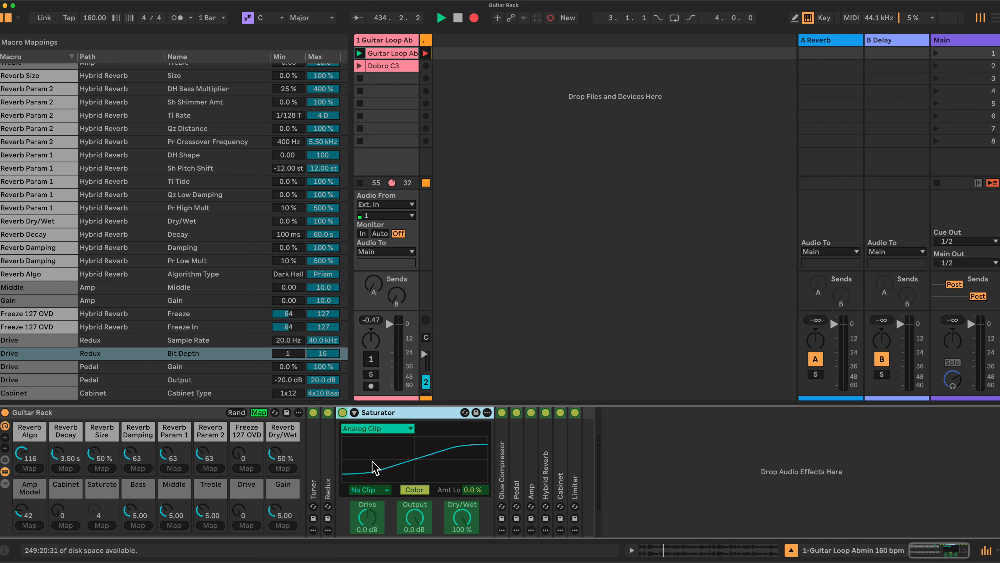
left_click(370, 519)
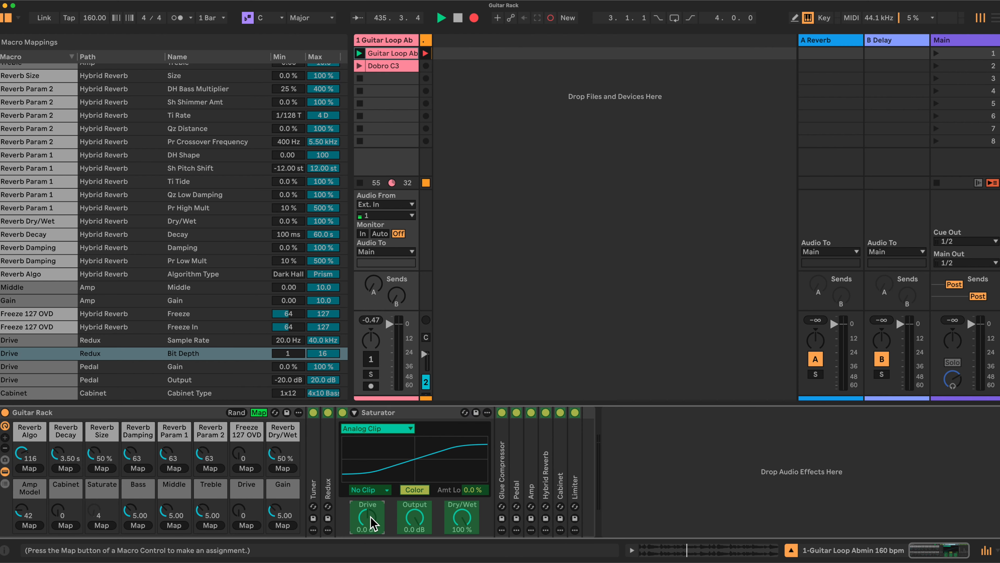
left_click(103, 525)
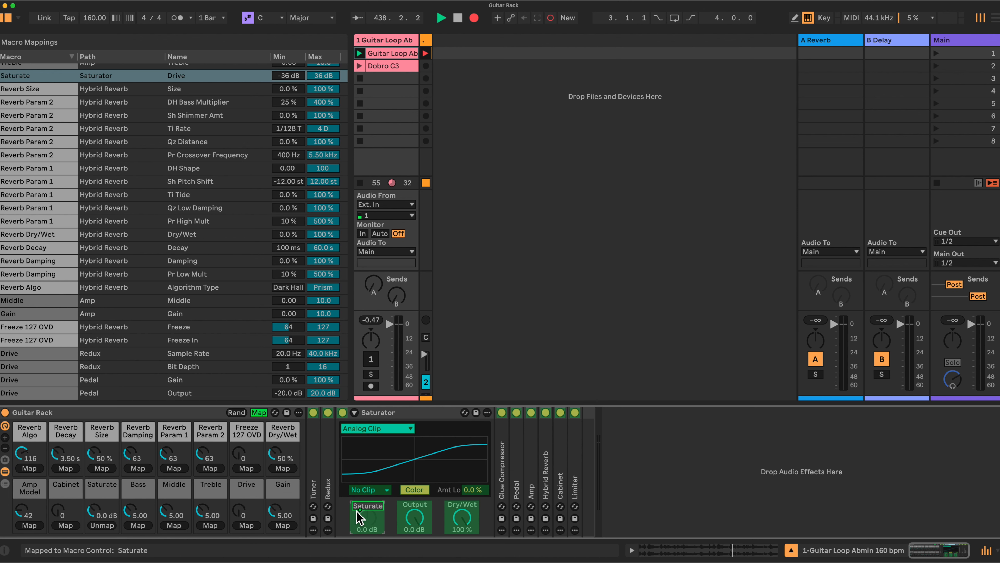
left_click(415, 518)
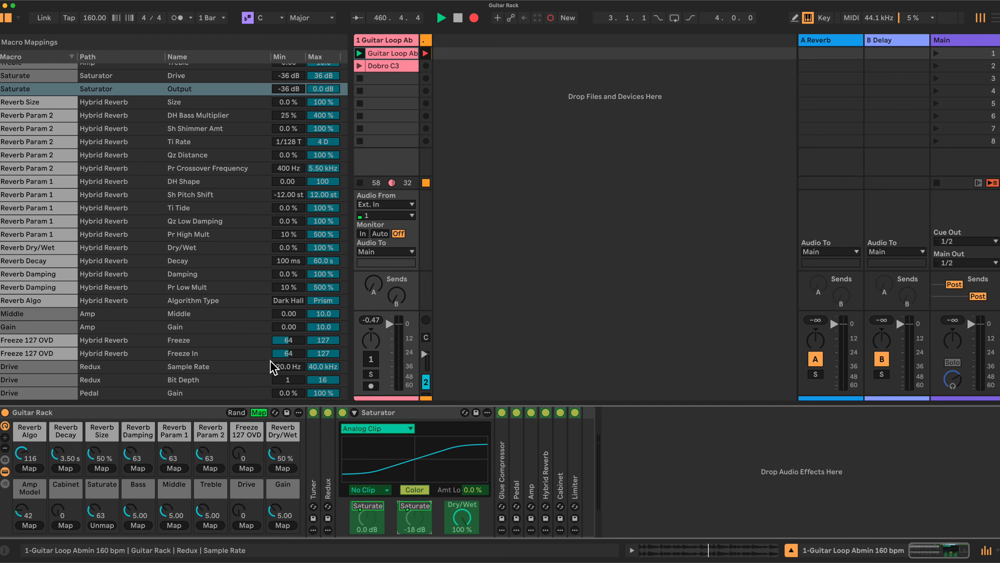
Step: Review the minimum and maximum ranges of the rack's macro mappings
scroll(274, 367, "down", 4)
scroll(268, 367, "up", 5)
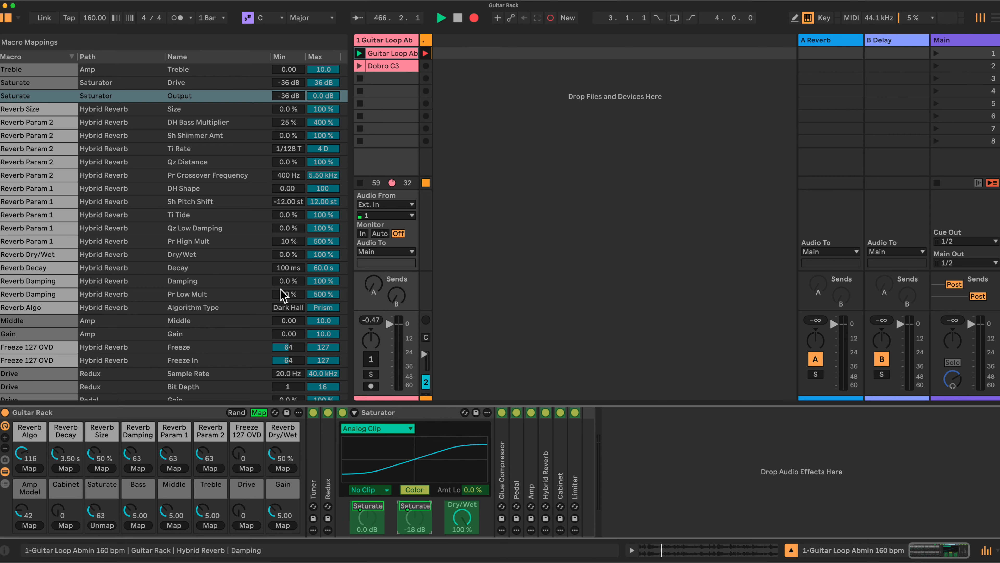
scroll(282, 294, "down", 5)
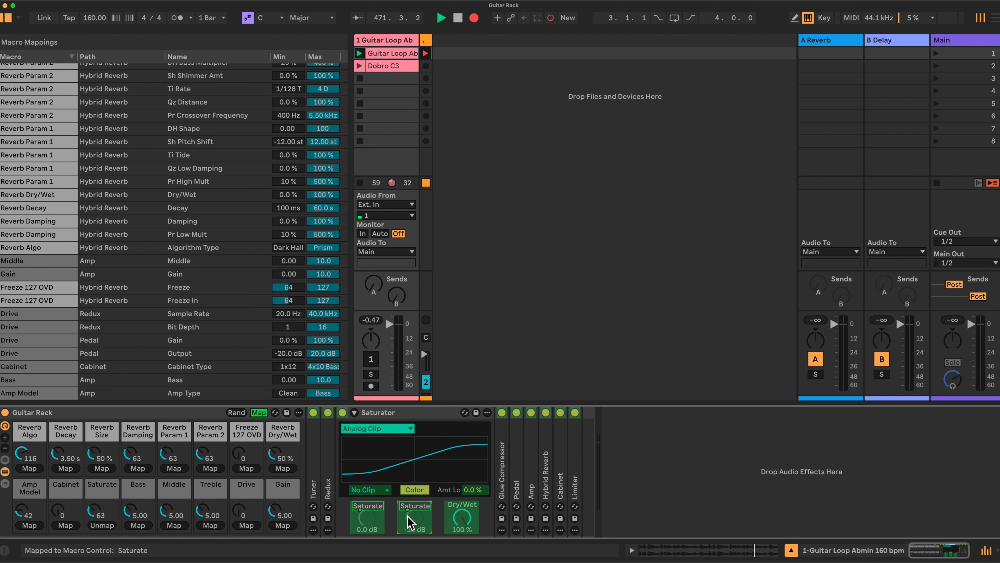
scroll(183, 293, "up", 3)
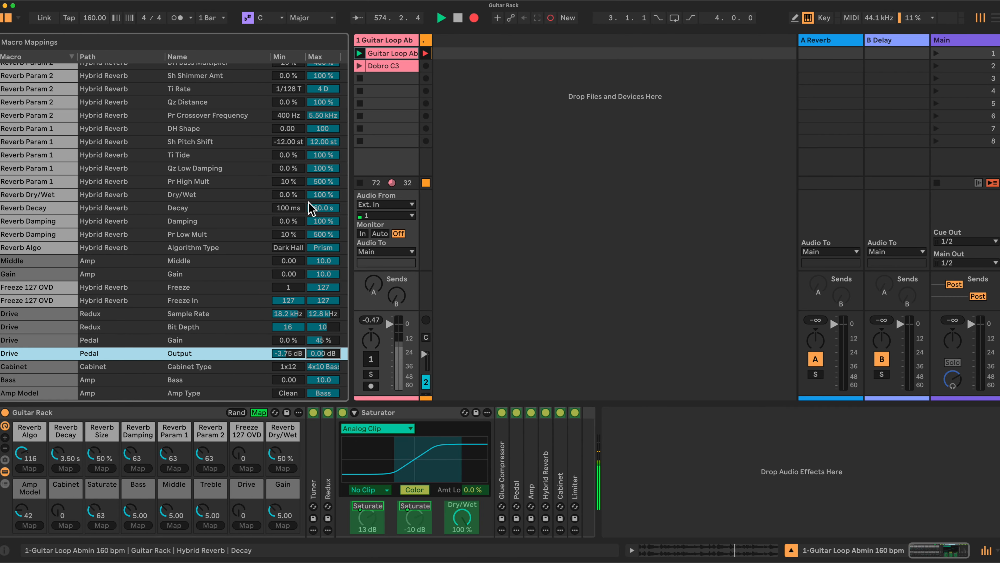
scroll(311, 207, "up", 3)
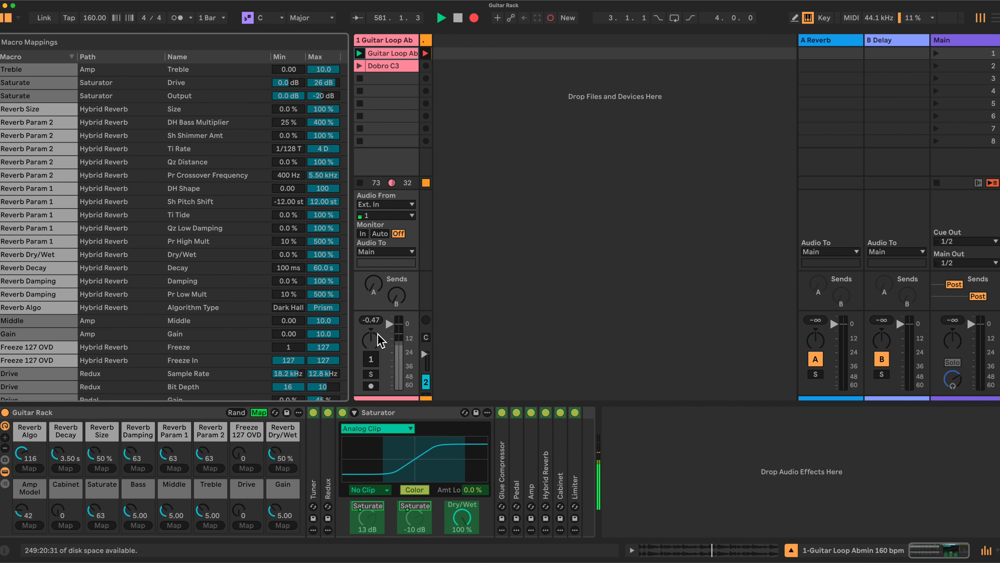
scroll(322, 278, "down", 3)
scroll(323, 278, "down", 1)
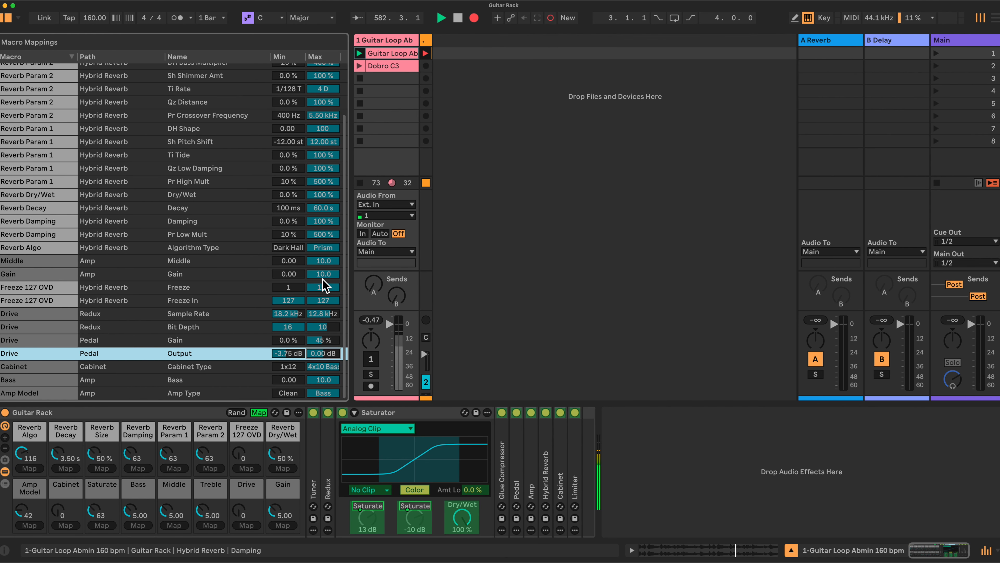
Step: Leave macro mapping mode, show the rack's macro variations, and load the Nice and Clean variation
left_click(259, 412)
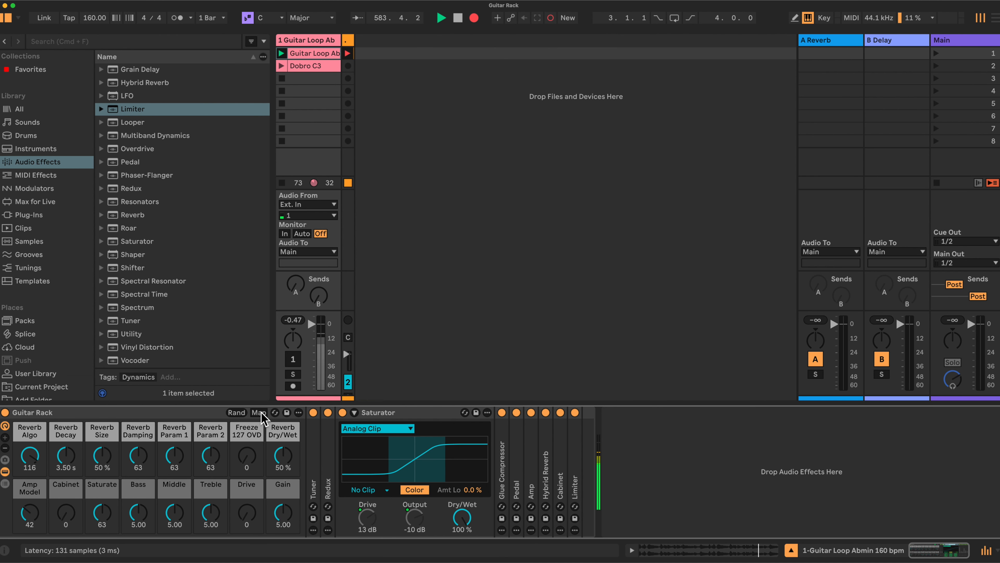
left_click(5, 459)
left_click(55, 453)
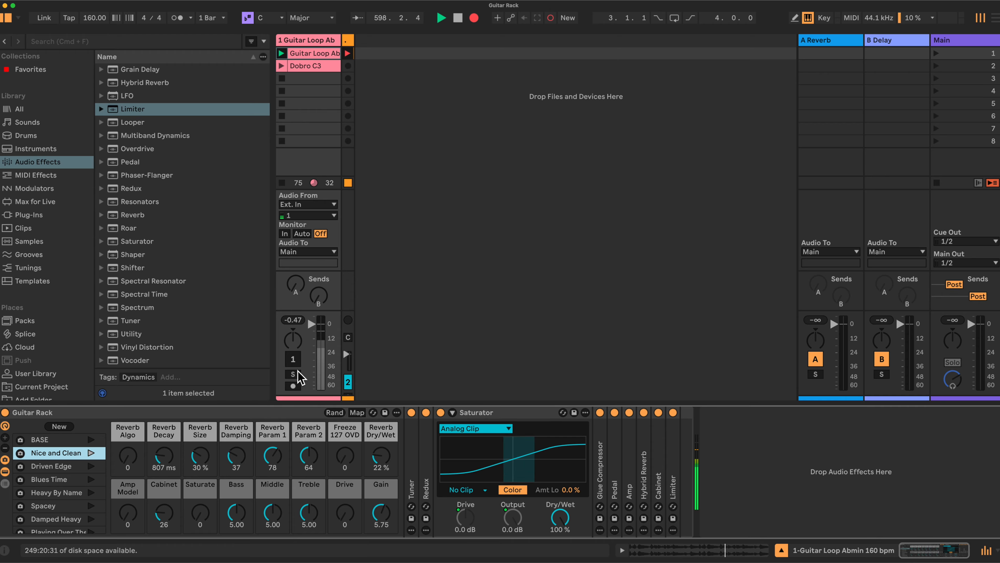
Step: Collapse the Saturator, expand the Hybrid Reverb and the Amp, and activate the guitar loop track
double_click(491, 413)
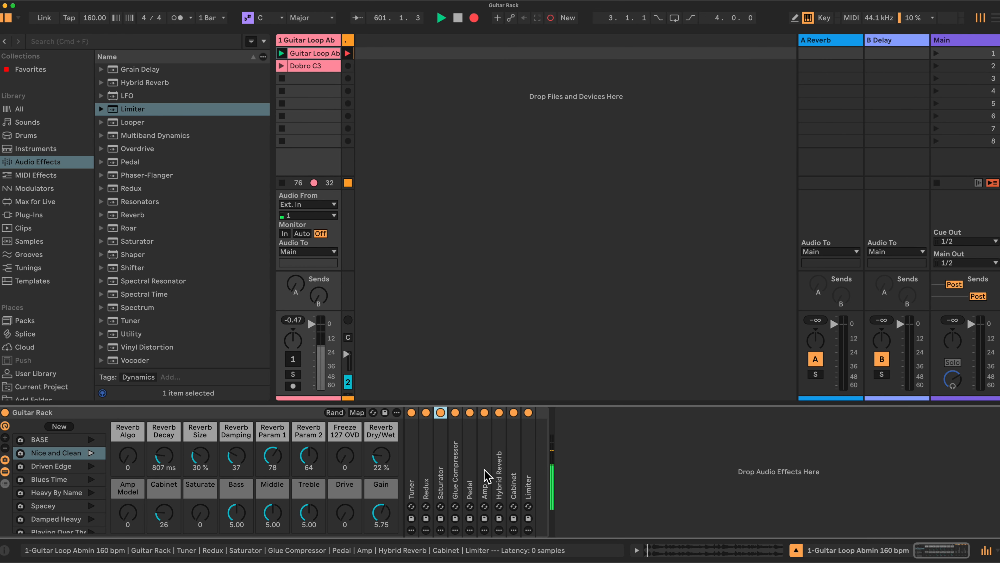
double_click(499, 471)
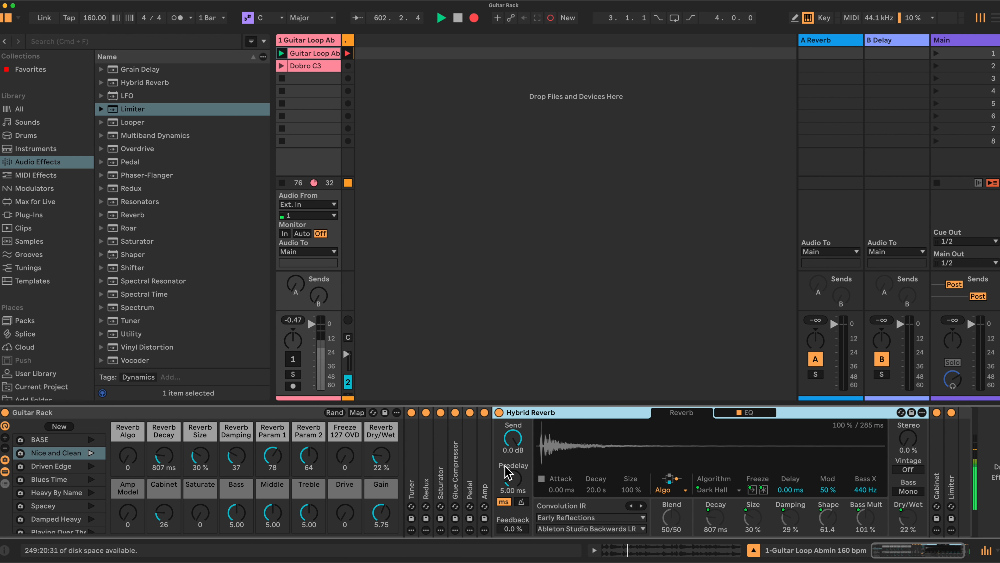
double_click(484, 472)
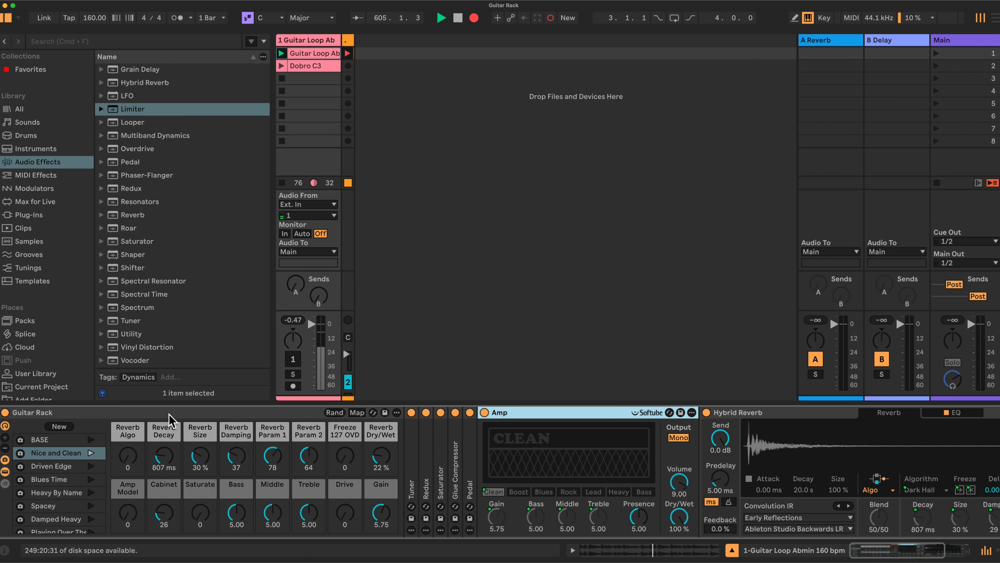
left_click(296, 359)
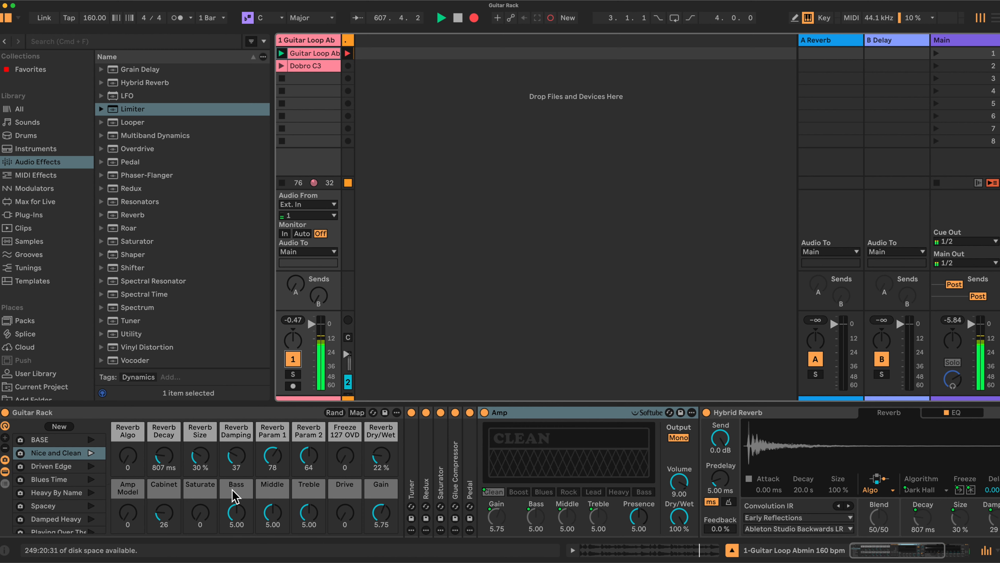
Step: Set the Reverb Dry/Wet macro to 63 %, Reverb Size to 69 %, Reverb Decay to 2.50 s, and Reverb Algo to 31
left_click_drag(128, 460, 128, 442)
left_click_drag(386, 462, 386, 441)
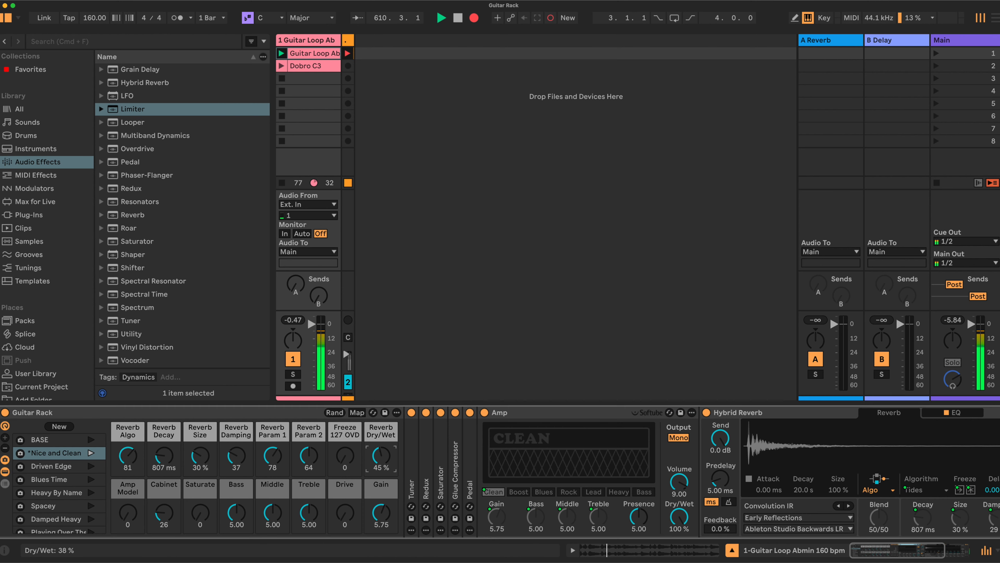
left_click_drag(193, 458, 164, 443)
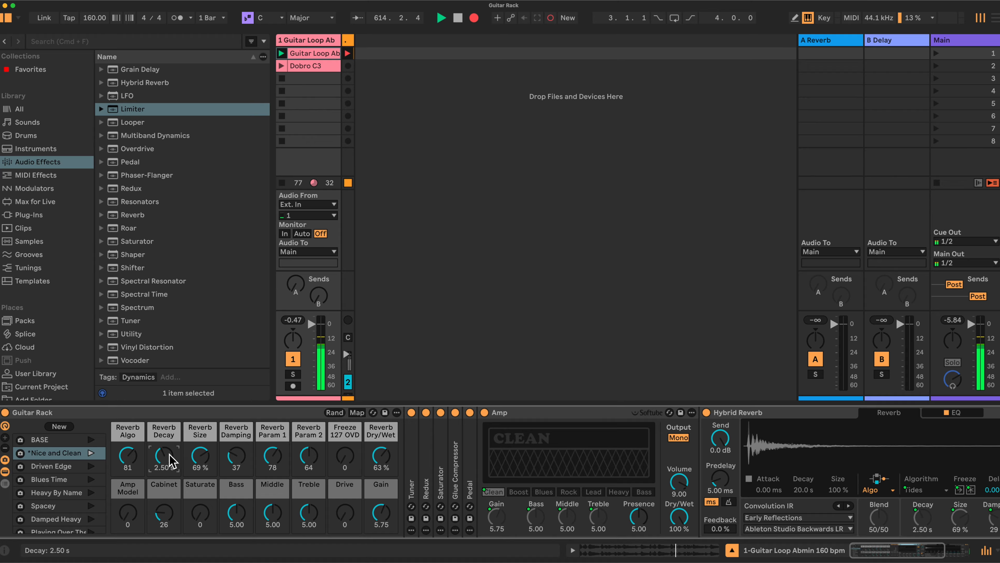
left_click_drag(131, 459, 131, 468)
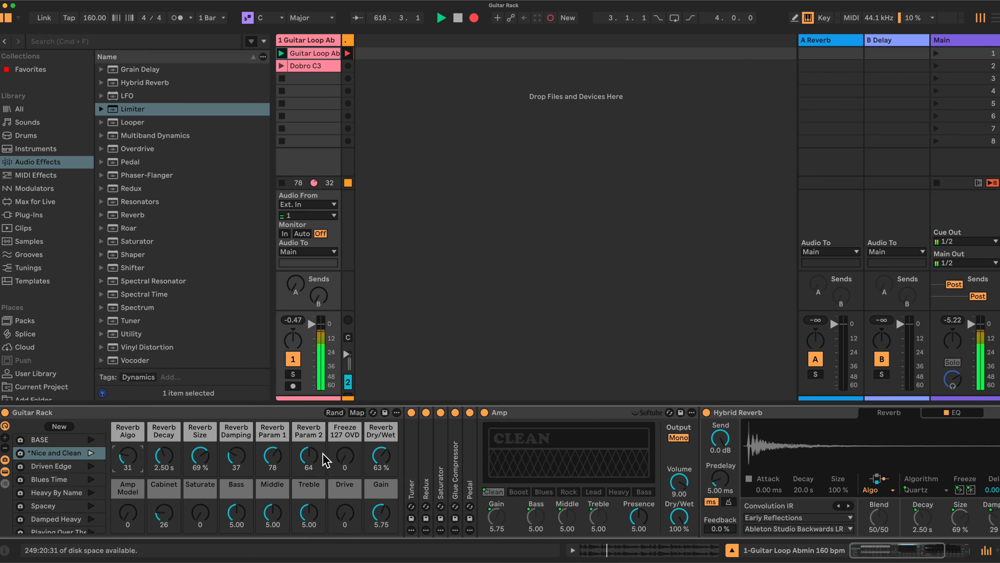
Step: Collapse the Amp and set the Reverb Param 1 macro to 76 and Reverb Param 2 to 60
left_click(275, 459)
double_click(592, 415)
left_click_drag(309, 457, 273, 442)
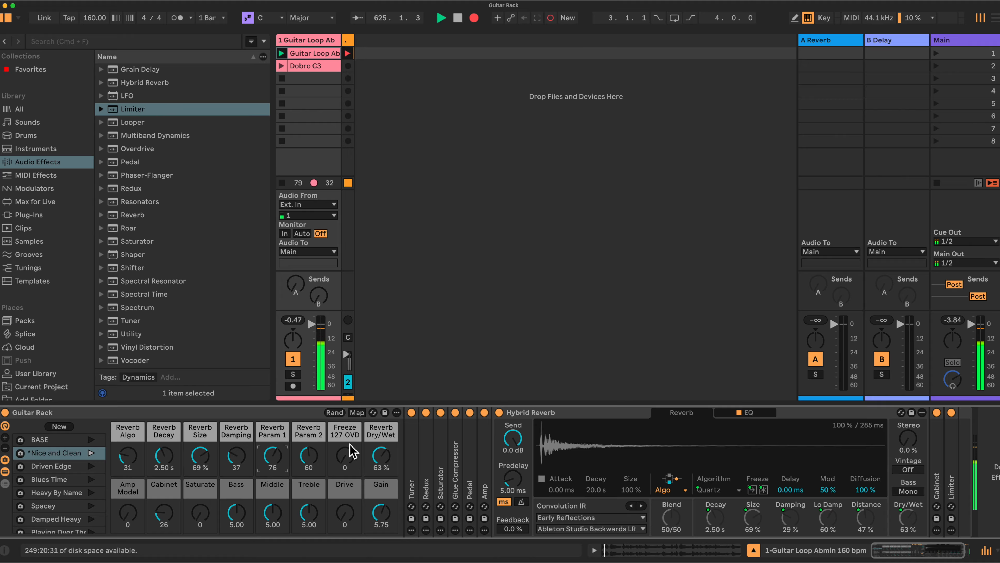
Step: Raise the Freeze 127 OVD macro to 127, return it to 0, and set Reverb Dry/Wet to 36 %
left_click_drag(346, 459, 347, 459)
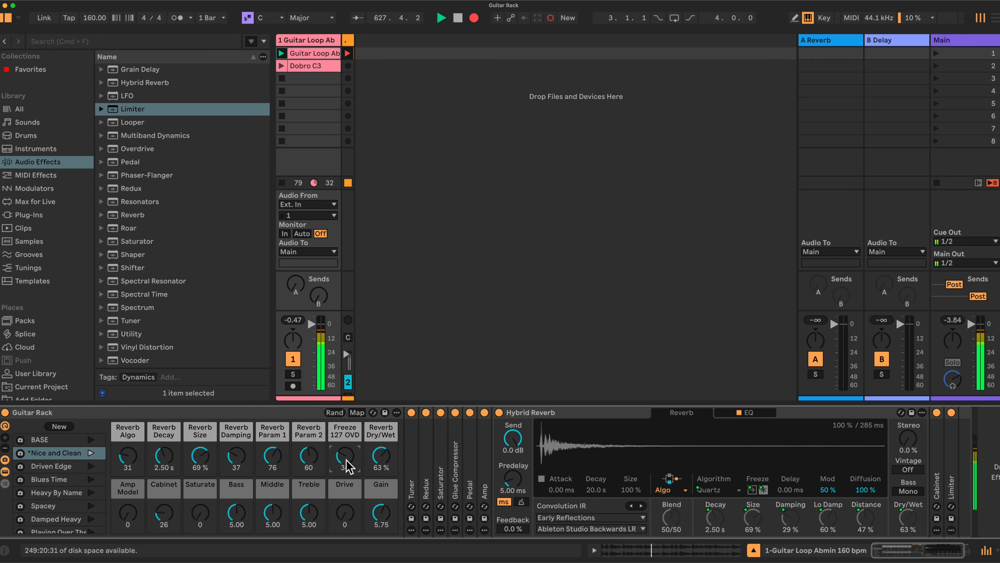
scroll(347, 459, "right", 1)
left_click_drag(345, 459, 345, 406)
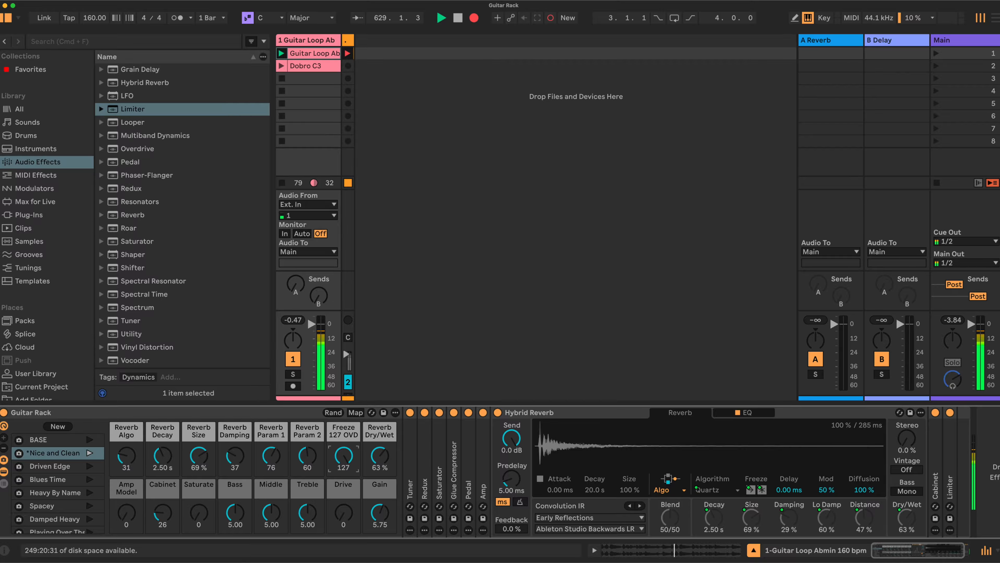
left_click_drag(346, 459, 347, 463)
left_click_drag(381, 456, 380, 467)
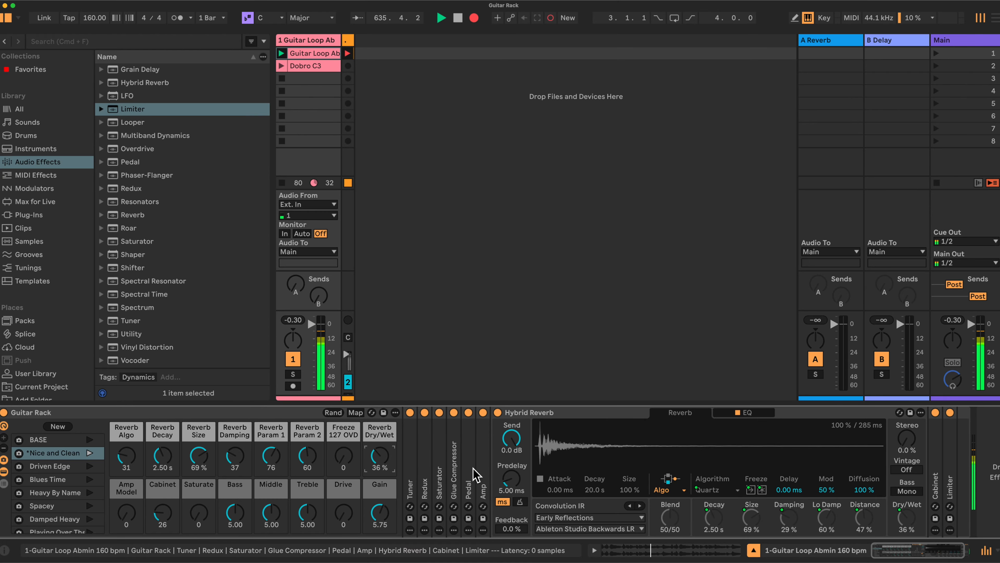
Step: Expand the Amp and set the Amp Model macro to 40, Saturate to 104, Drive to 101, and Gain to 4.88
double_click(484, 469)
left_click_drag(136, 513, 136, 501)
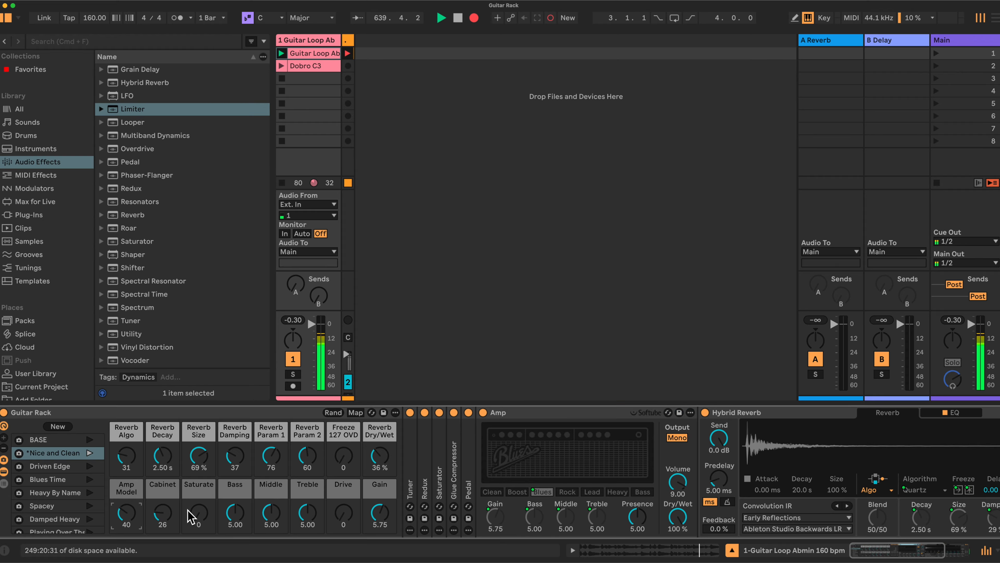
left_click_drag(199, 520, 198, 506)
left_click_drag(348, 514, 348, 500)
left_click_drag(344, 512, 344, 514)
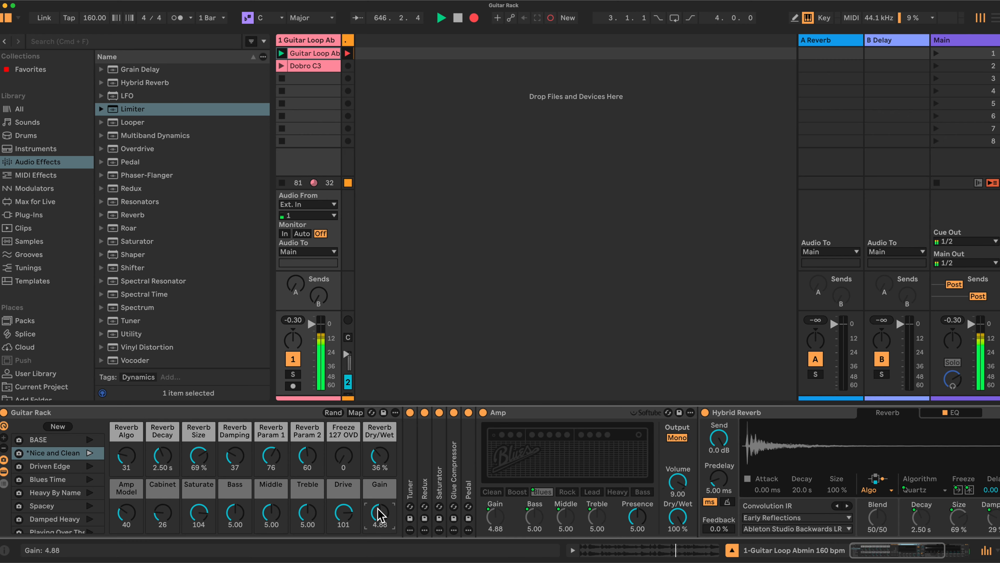
Step: Recall the Blues Time variation and check the randomization exclusion settings of the Freeze 127 OVD, Gain, and Drive macros
left_click(55, 479)
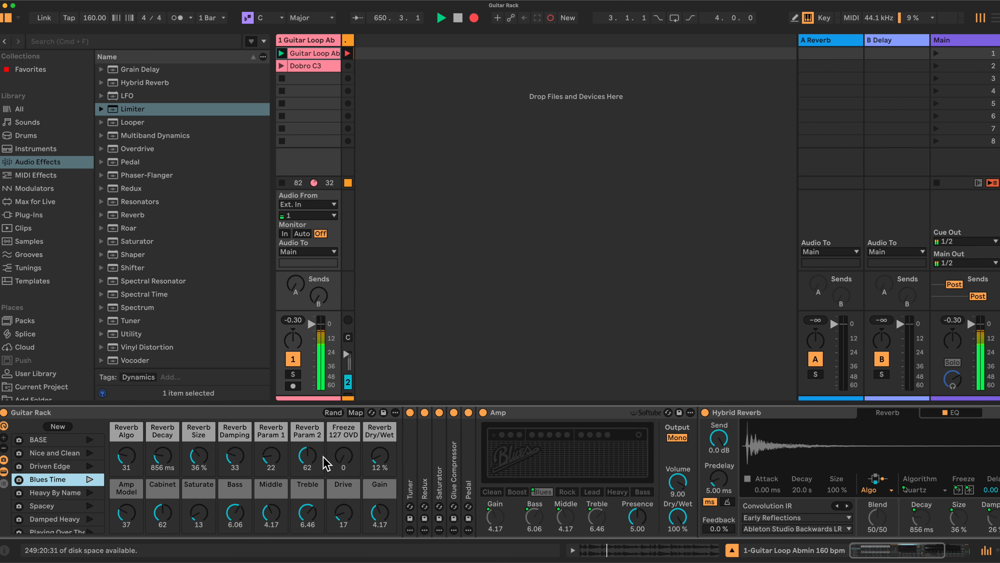
right_click(345, 456)
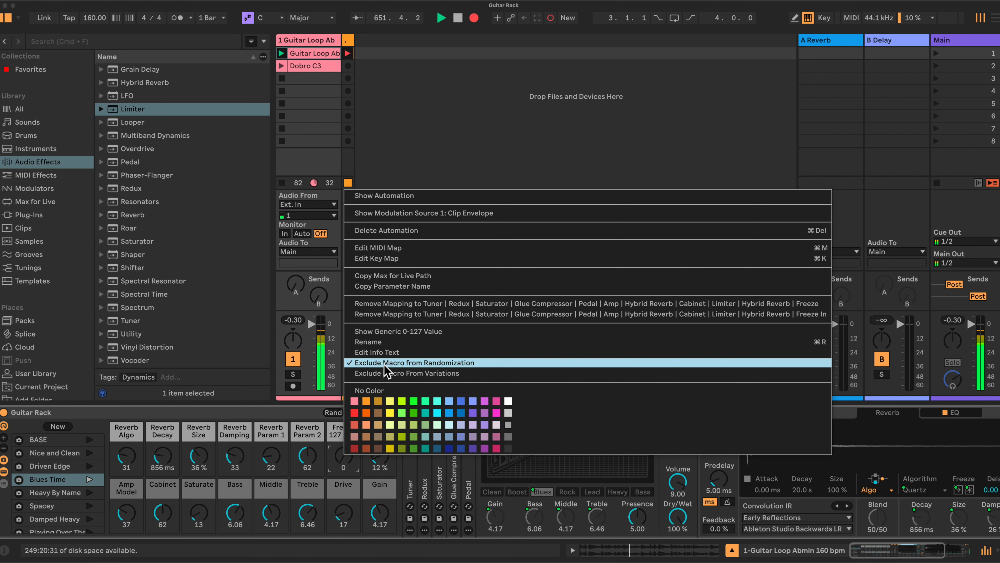
left_click(308, 413)
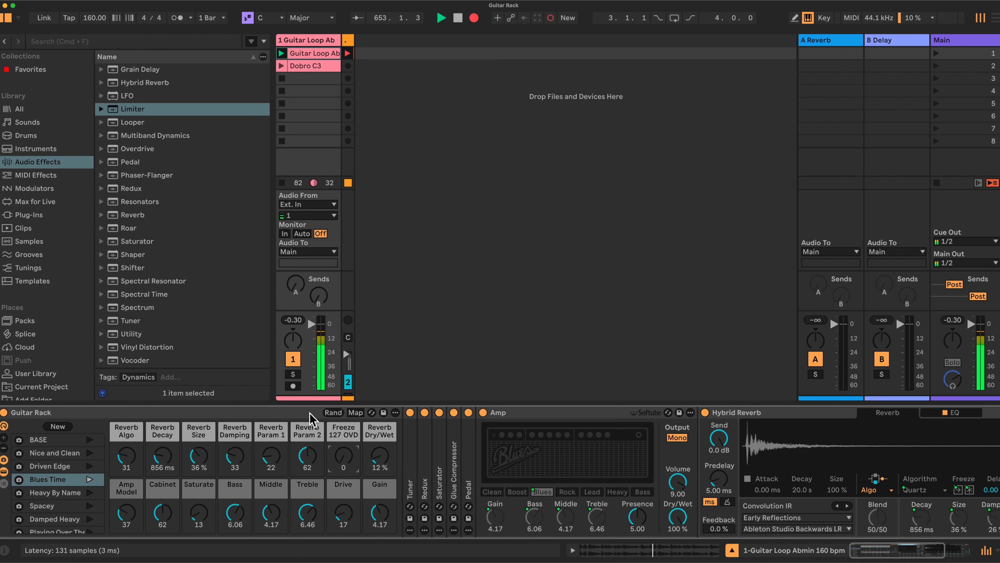
right_click(378, 517)
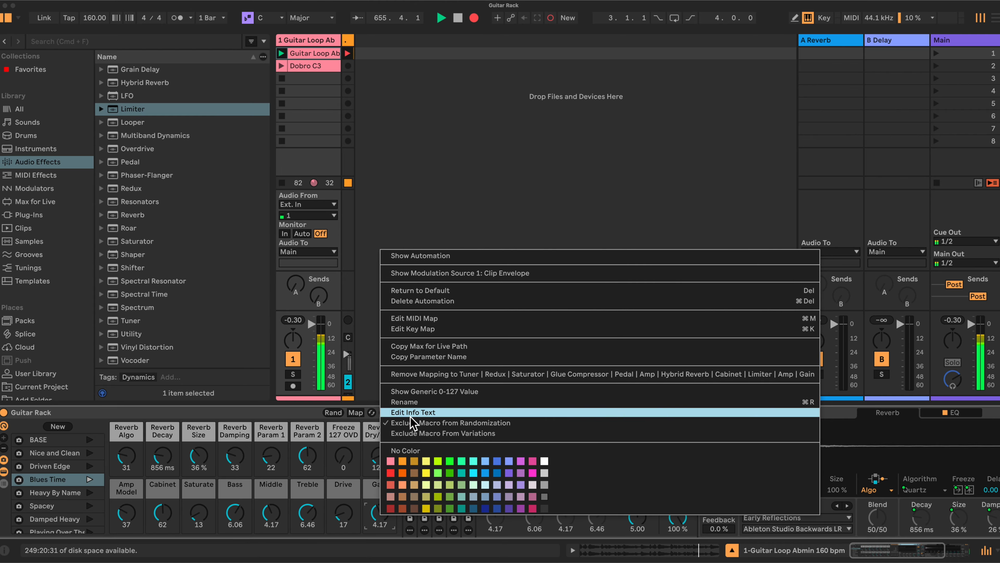
left_click(296, 420)
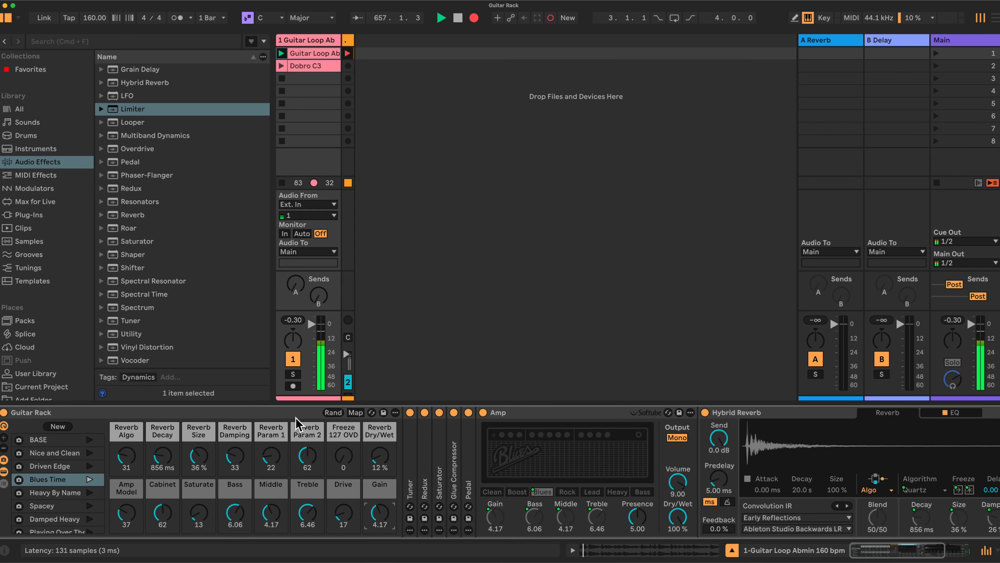
right_click(344, 517)
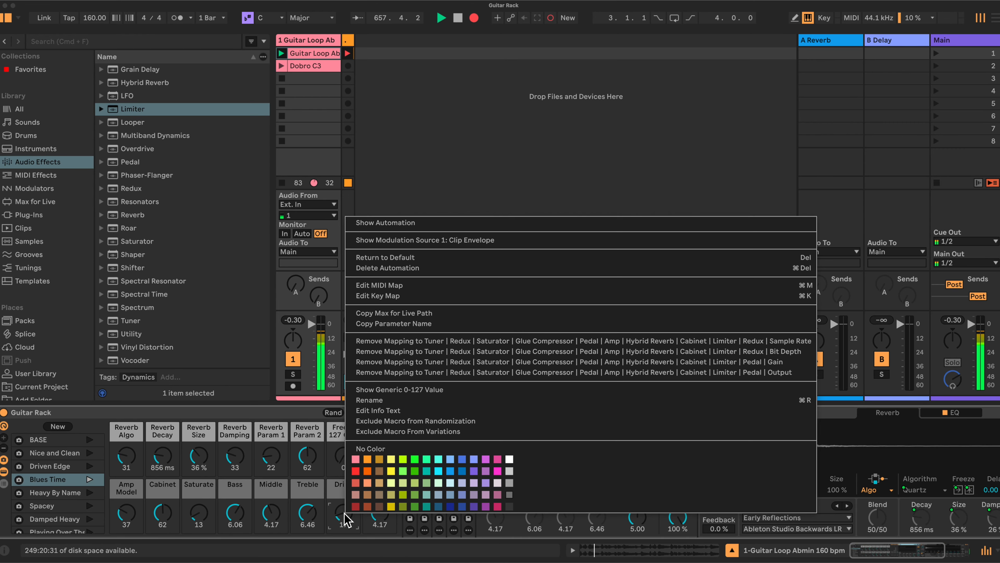
left_click(298, 414)
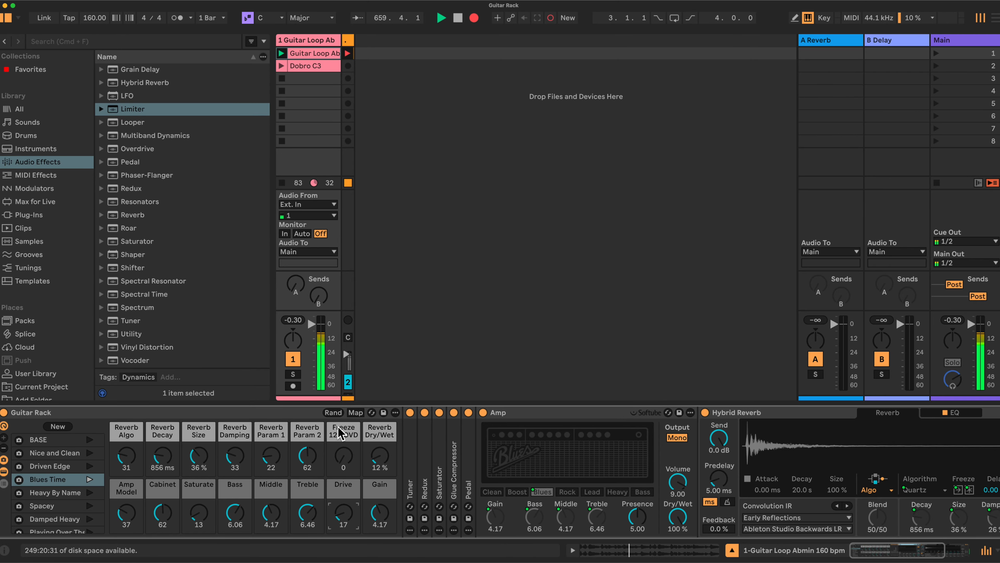
Step: Randomize the rack's macros, set Reverb Decay to 1.50 s, and check that macro's randomization exclusion setting
left_click(334, 412)
left_click_drag(369, 456, 344, 519)
left_click_drag(170, 458, 165, 479)
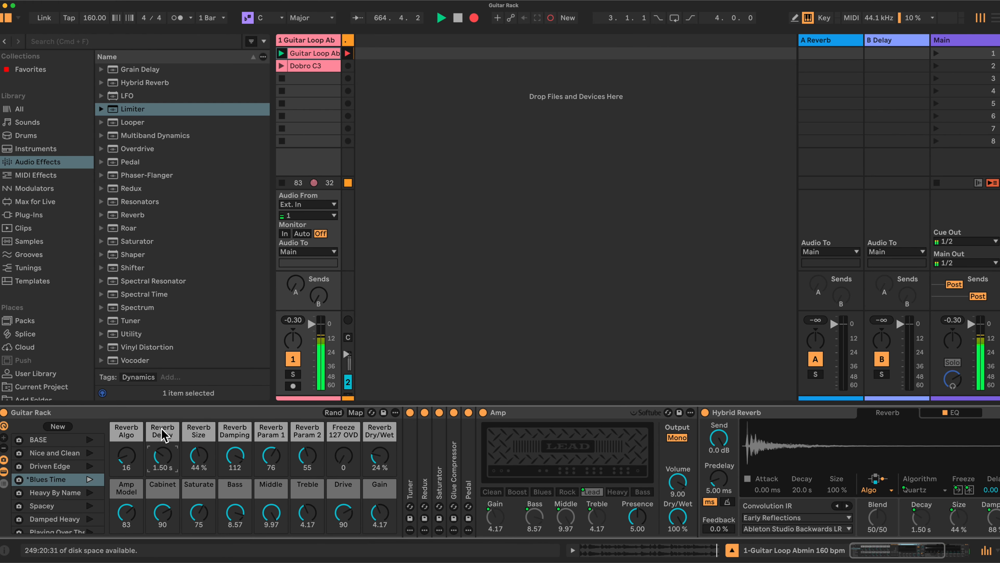
right_click(163, 475)
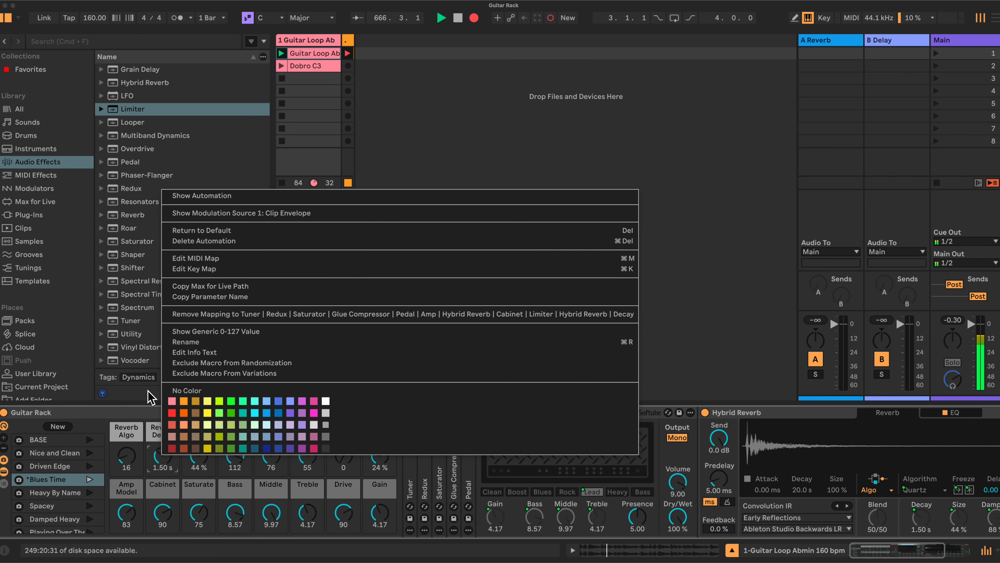
left_click(151, 398)
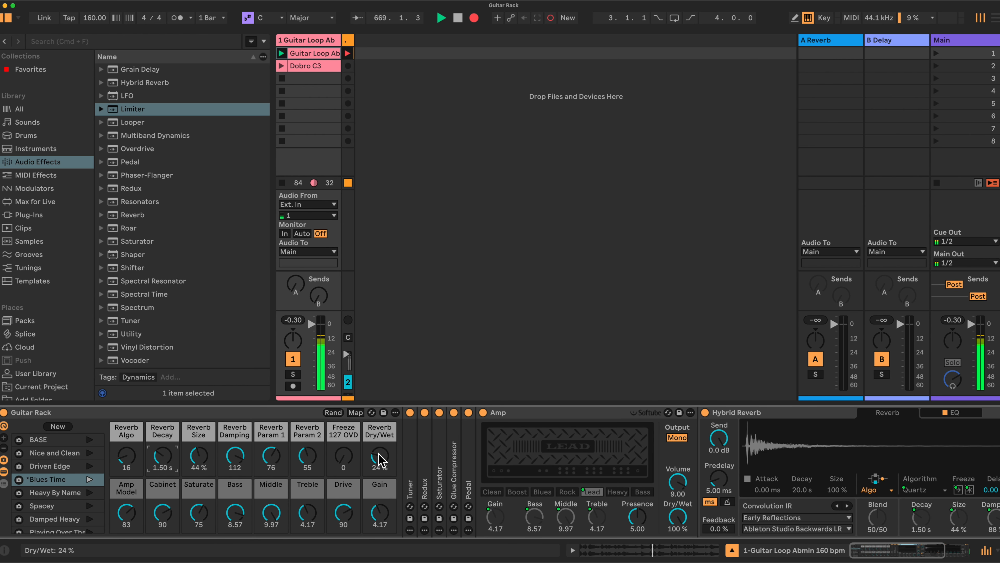
left_click_drag(374, 454, 374, 449)
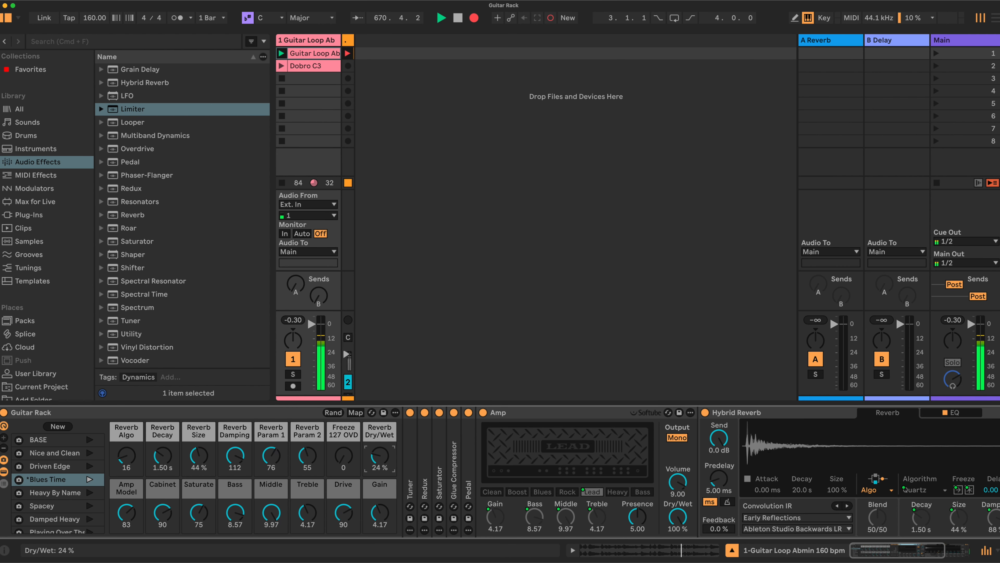
Step: Recall the Spacey macro variation of the Guitar Rack
scroll(59, 510, "down", 1)
left_click(61, 506)
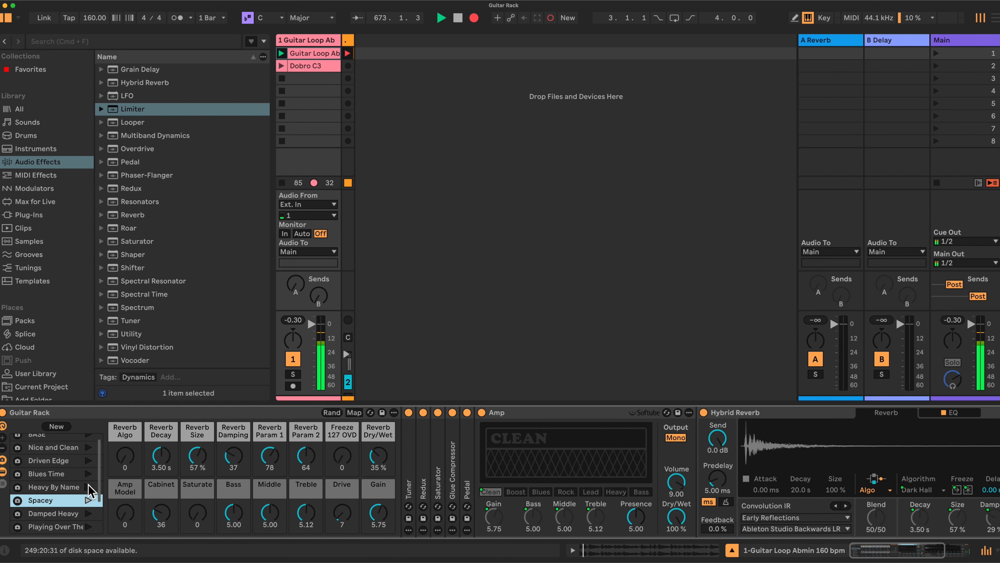
scroll(88, 491, "down", 1)
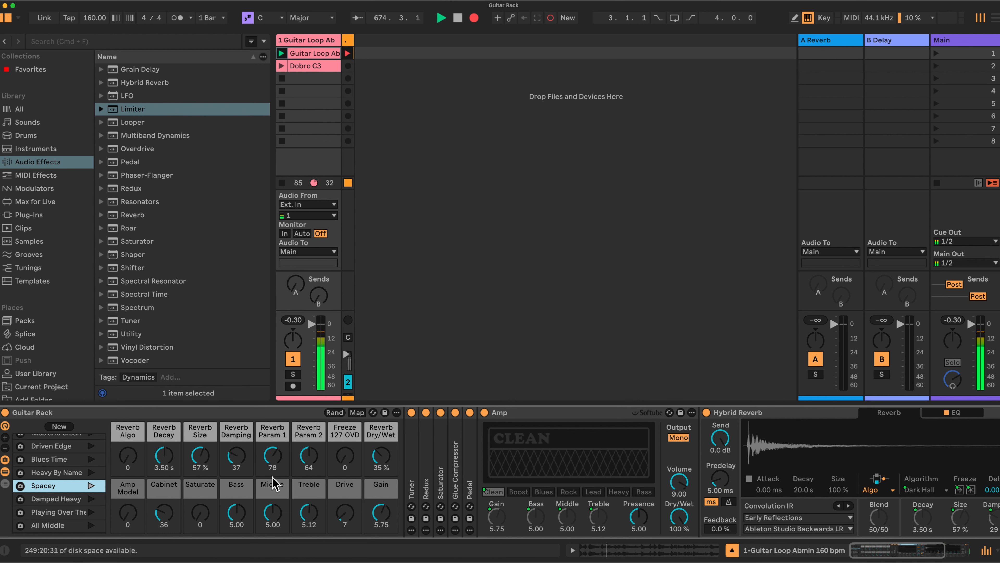